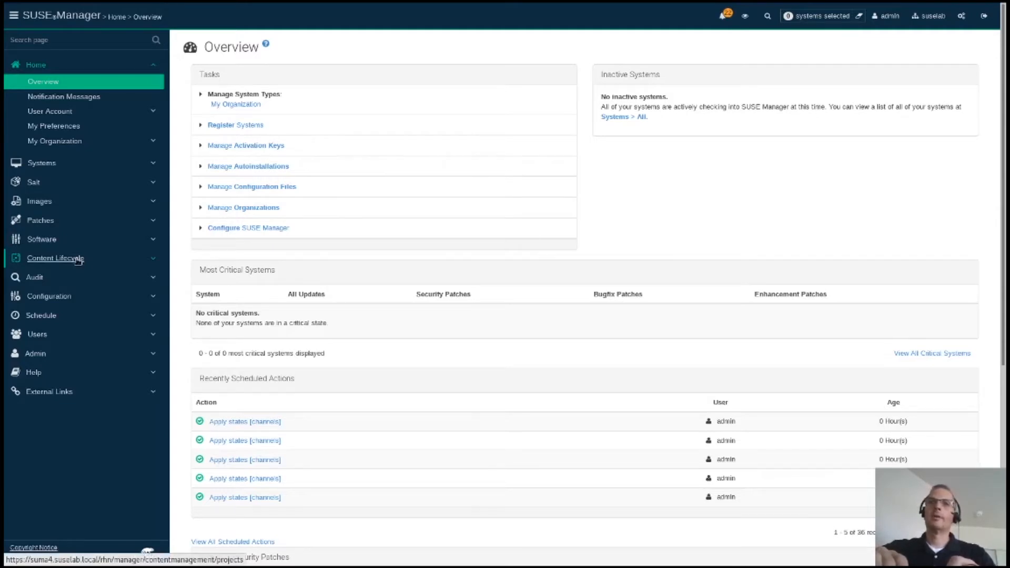
Step: Open the Content Lifecycle Projects list, which has no projects yet
click(79, 259)
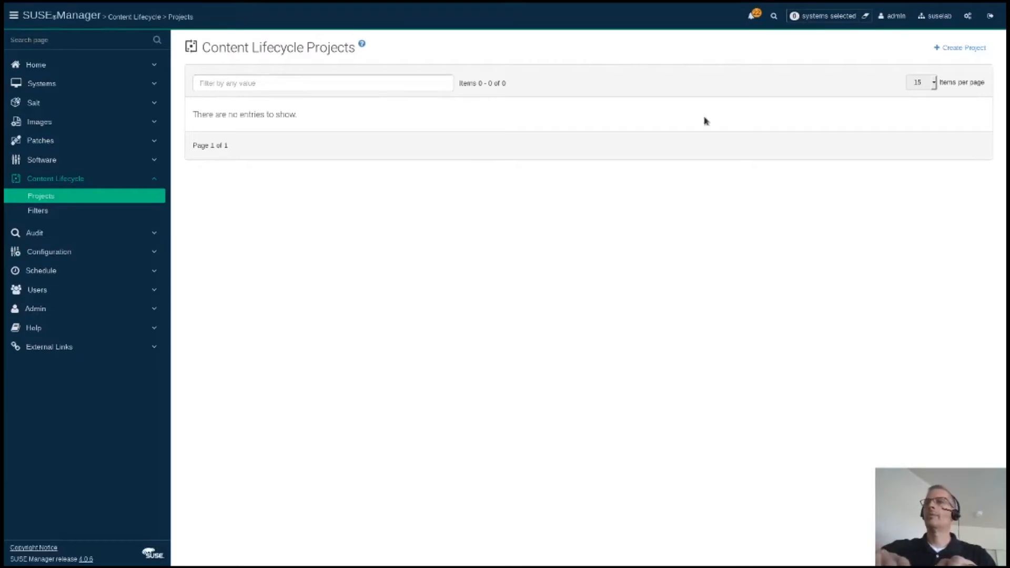
Step: Create the project cl_sles15sp1, using cl_sles15sp1 from the notes as both name and label
click(964, 47)
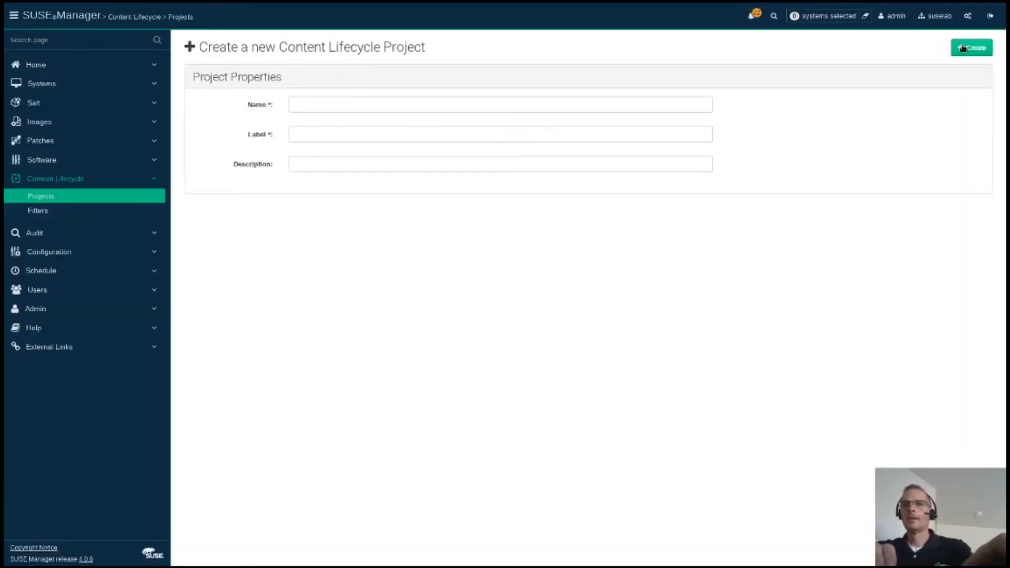
key(alt+Tab)
key(alt+Tab)
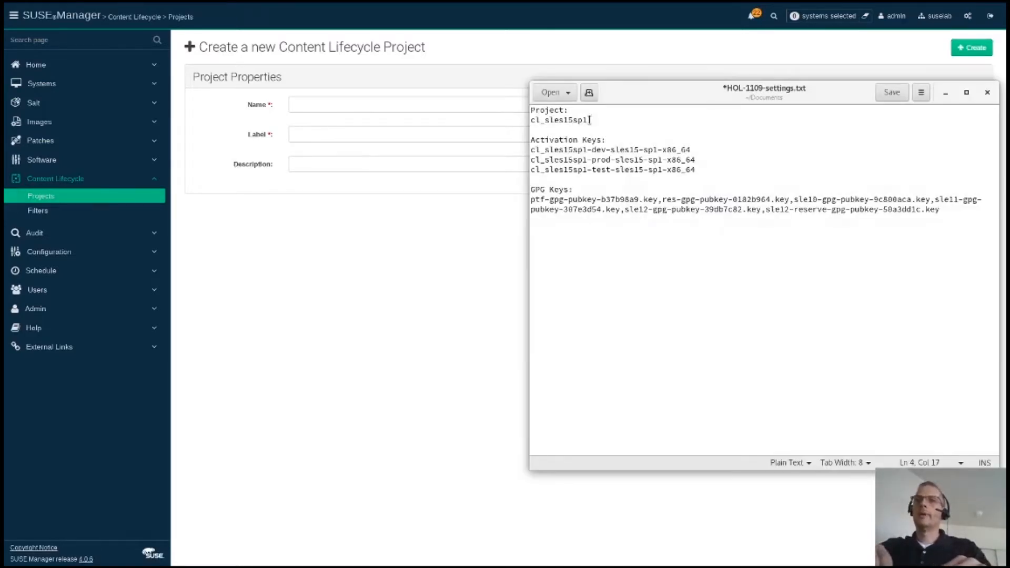
drag(588, 120, 517, 121)
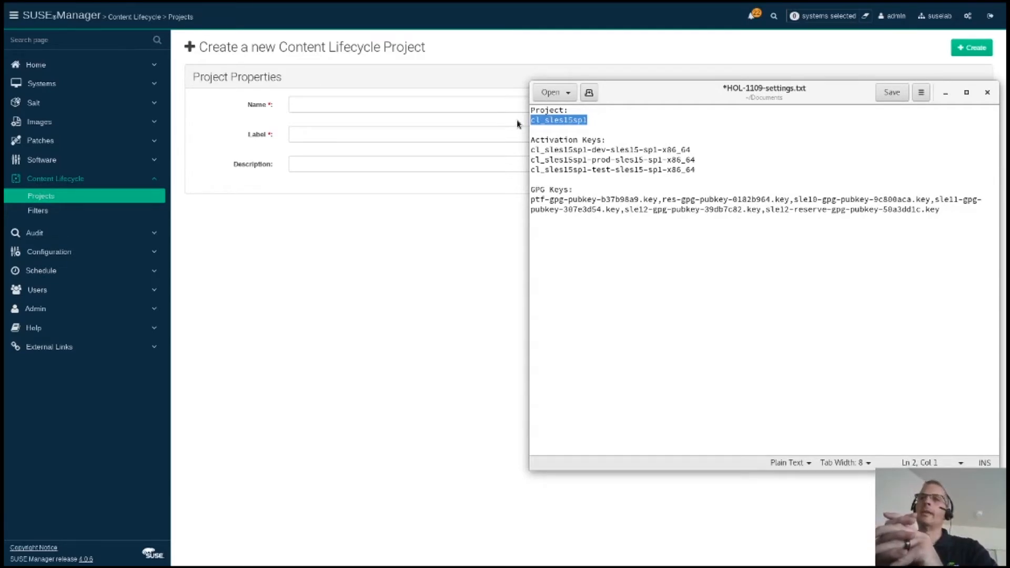
click(444, 106)
text(cl_sles15sp1)
click(412, 131)
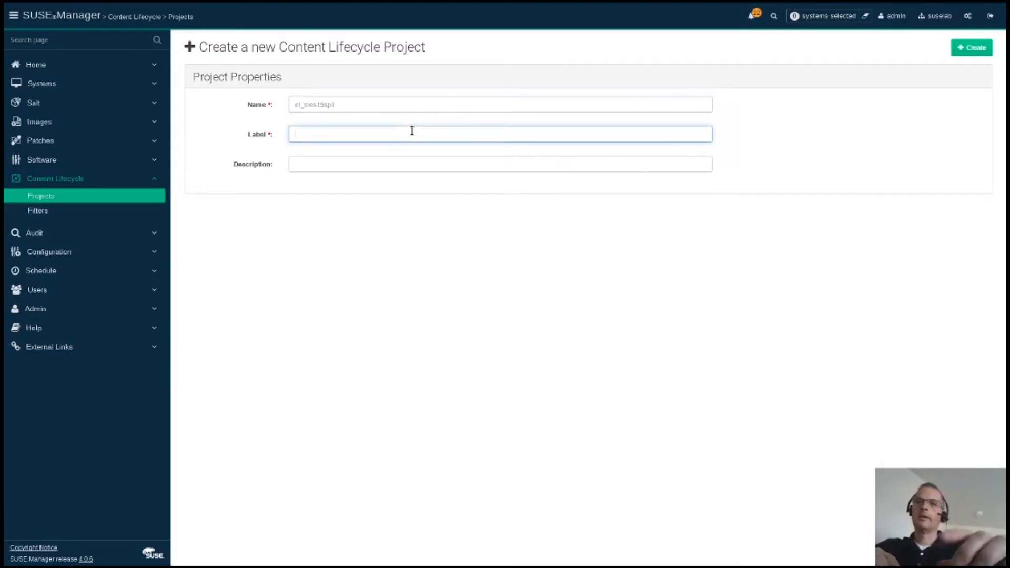
text(cl_sles15sp1)
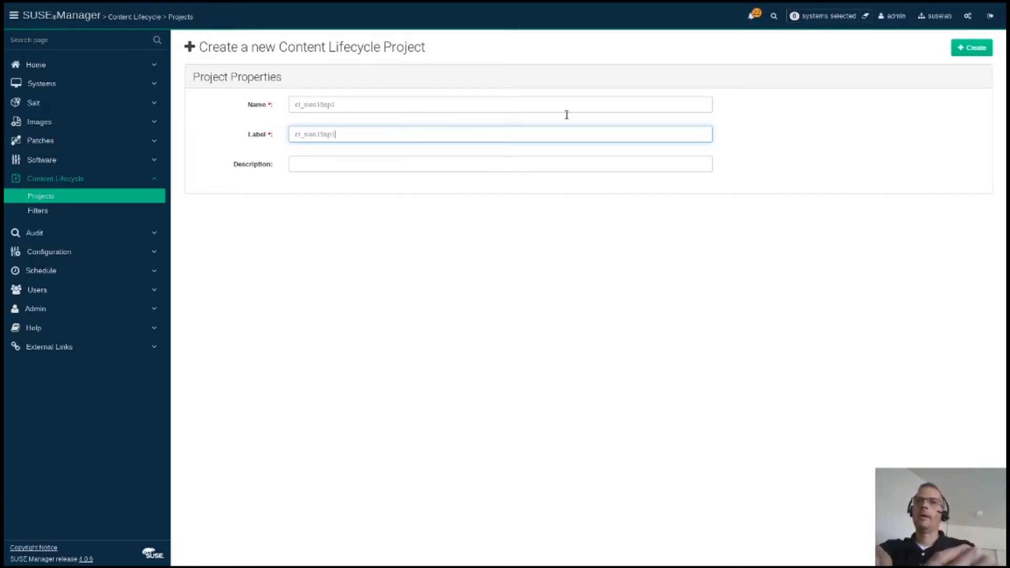
click(972, 50)
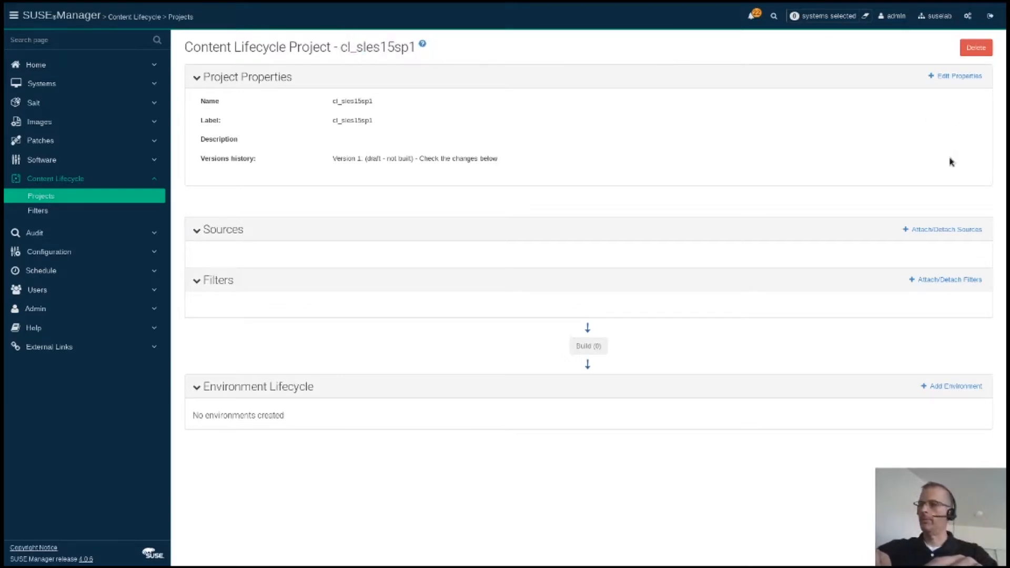
click(924, 233)
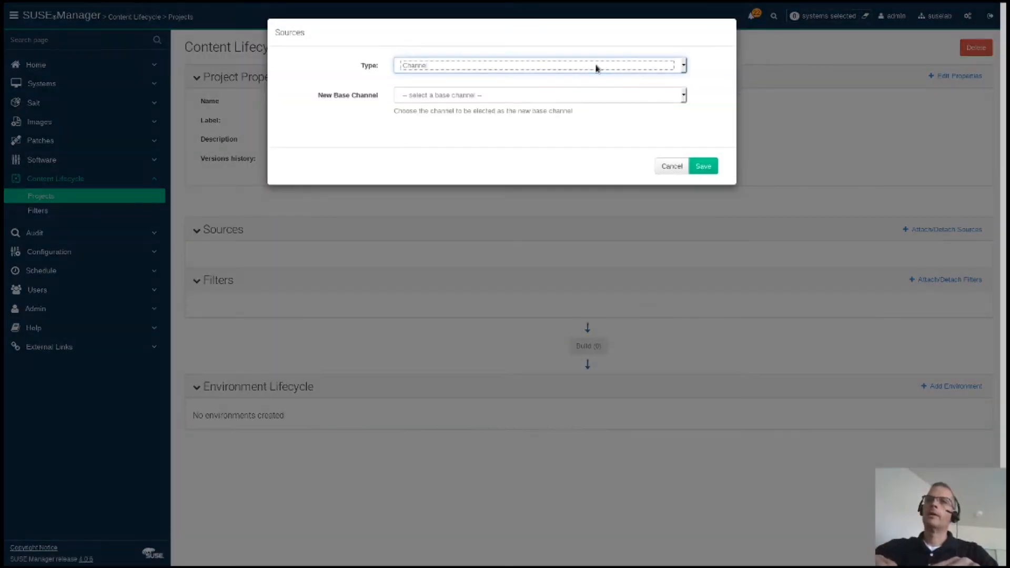
Step: Attach SLE-Product-SLES15-SP1-Pool for x86_64 as the Channel-type base source, with its child channels
click(565, 68)
click(564, 68)
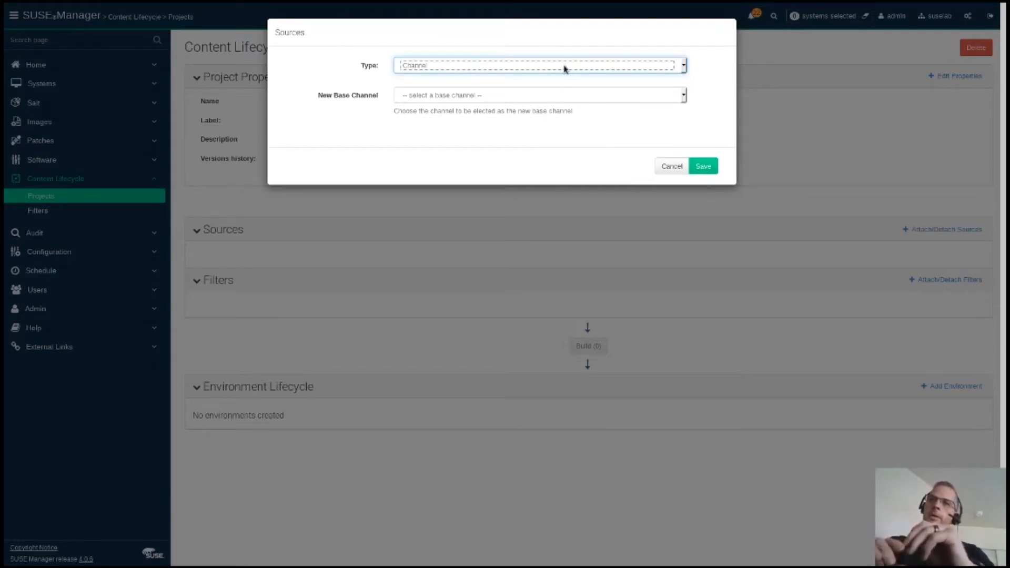
click(542, 93)
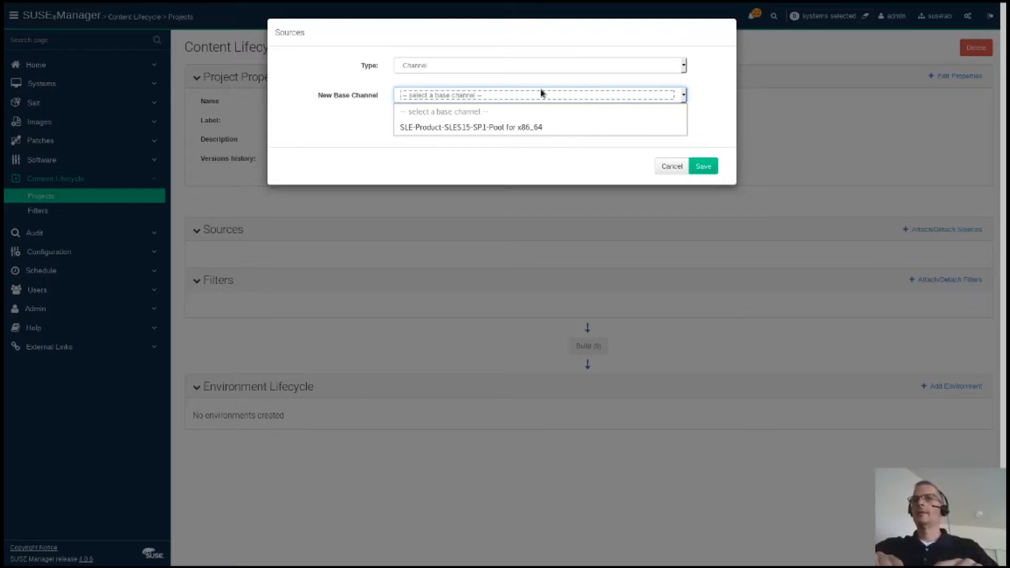
click(516, 129)
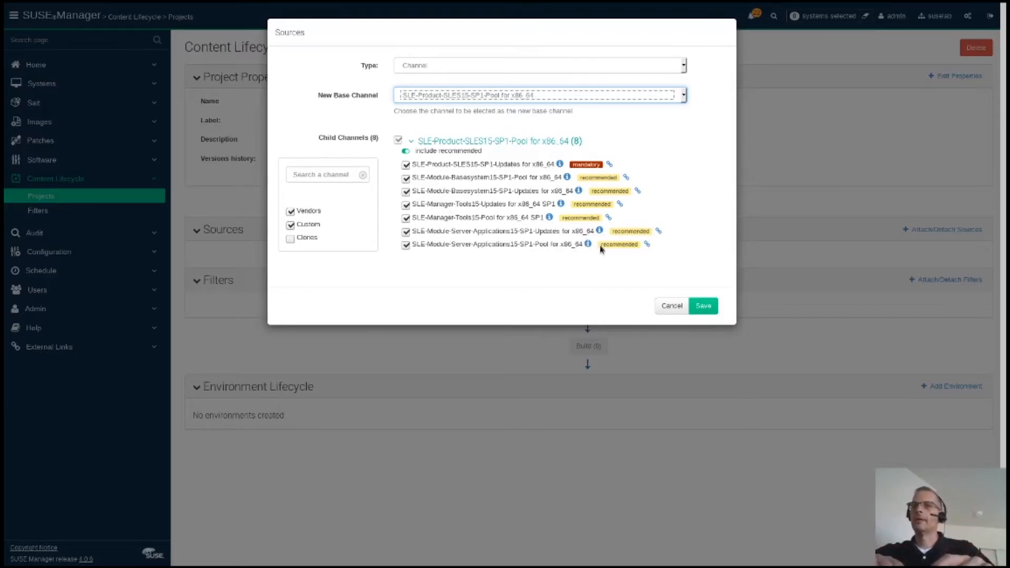
click(705, 310)
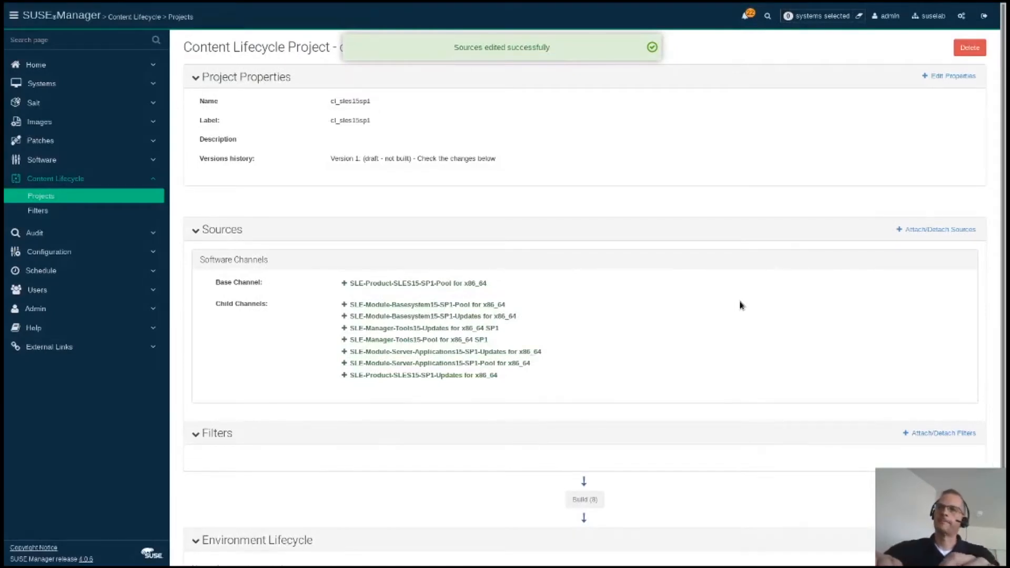
scroll(740, 305, down, 1)
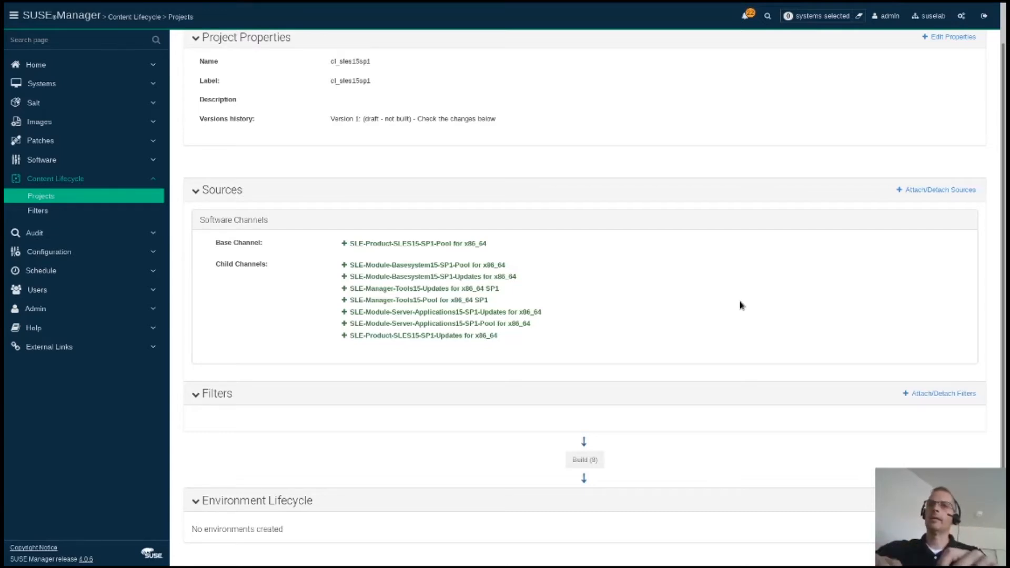
Step: Define a new filter q1-2020 on patch issue date, 1 April 2020 at 00:00
click(921, 395)
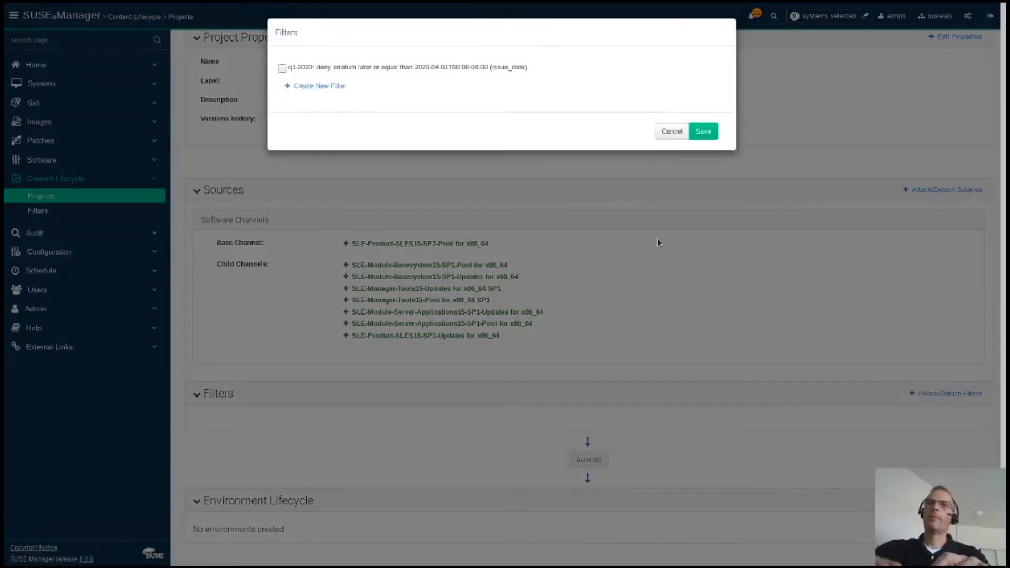
click(341, 88)
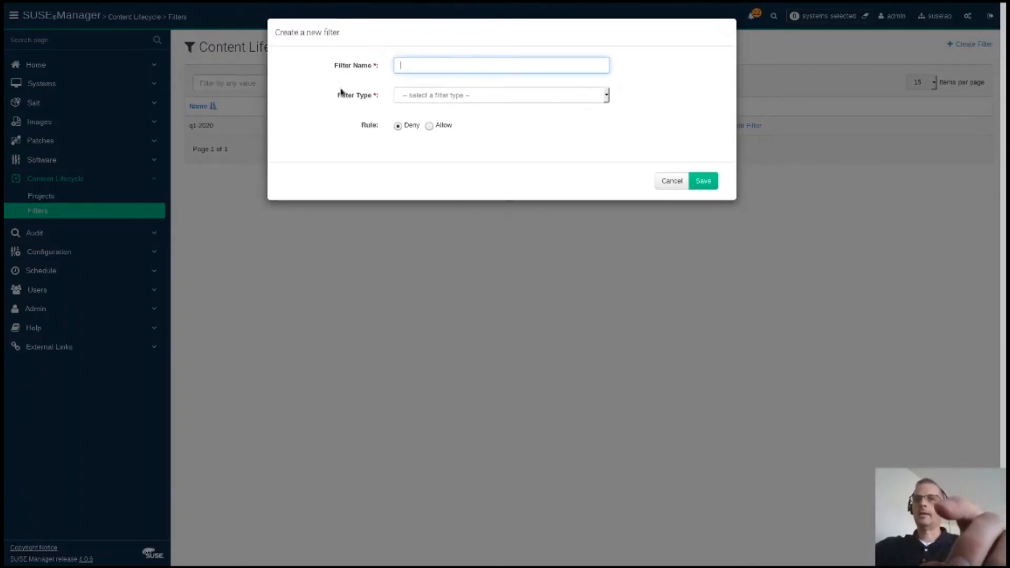
text(q1)
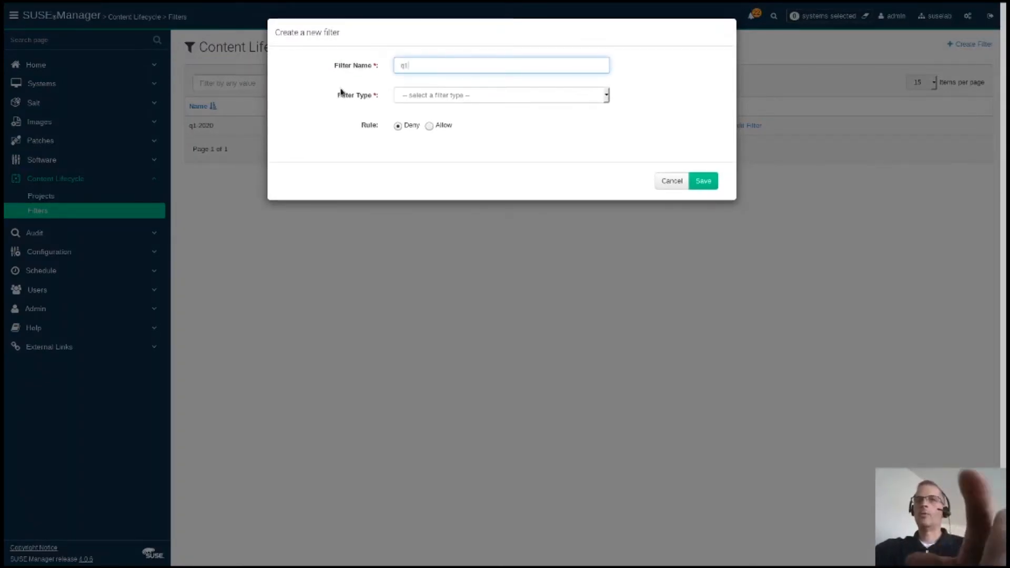
text(-2020)
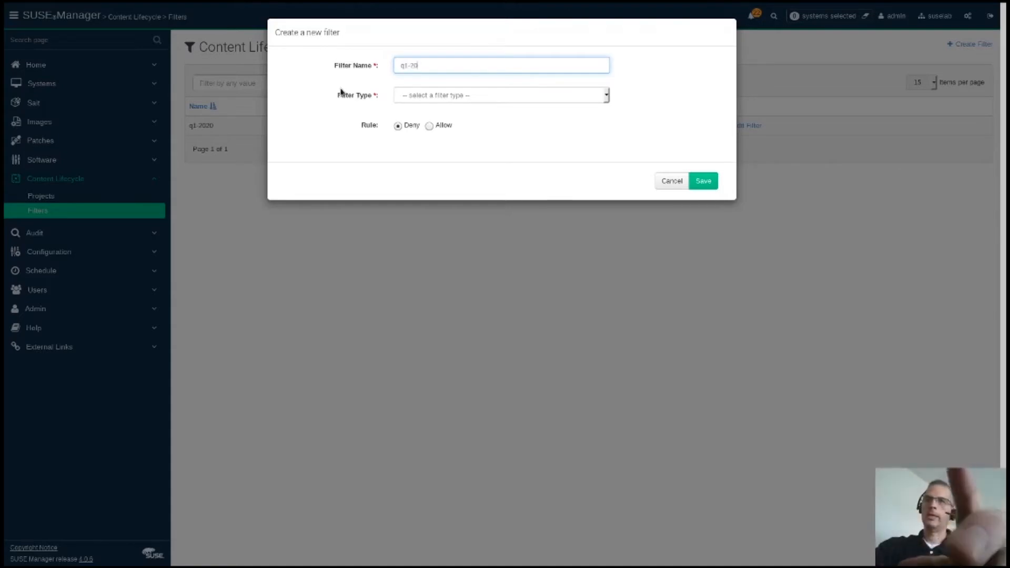
click(414, 100)
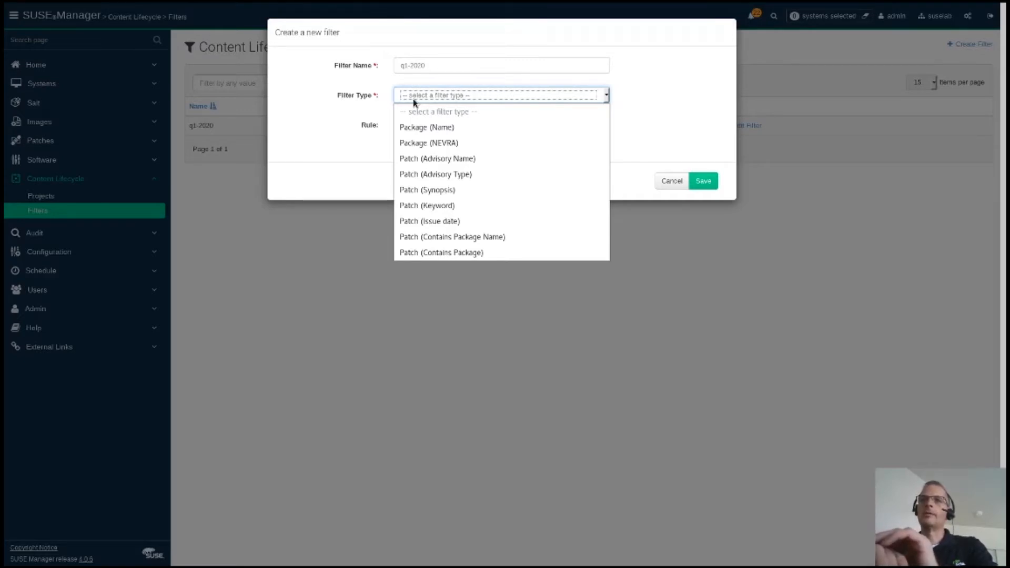
click(412, 221)
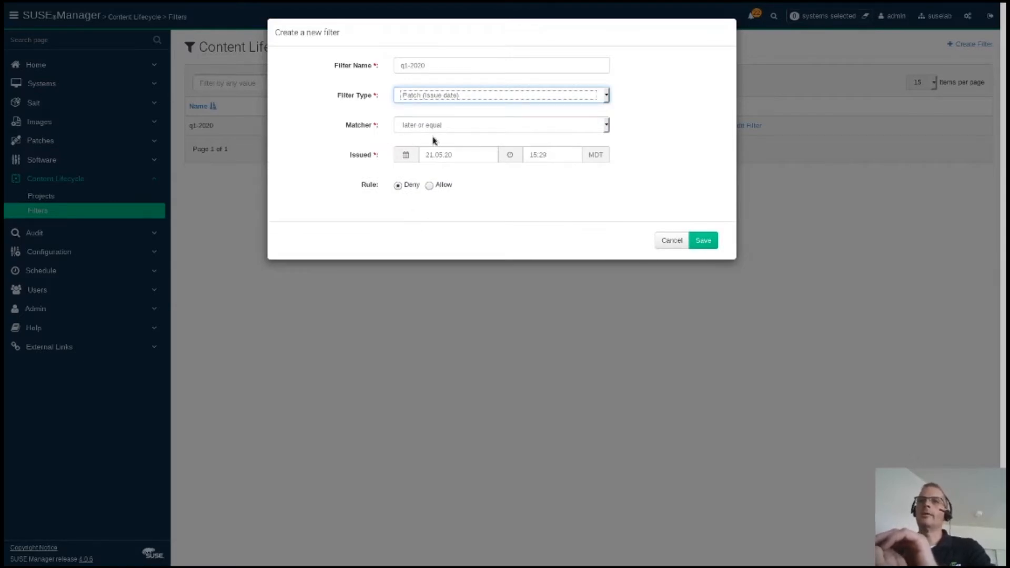
click(413, 158)
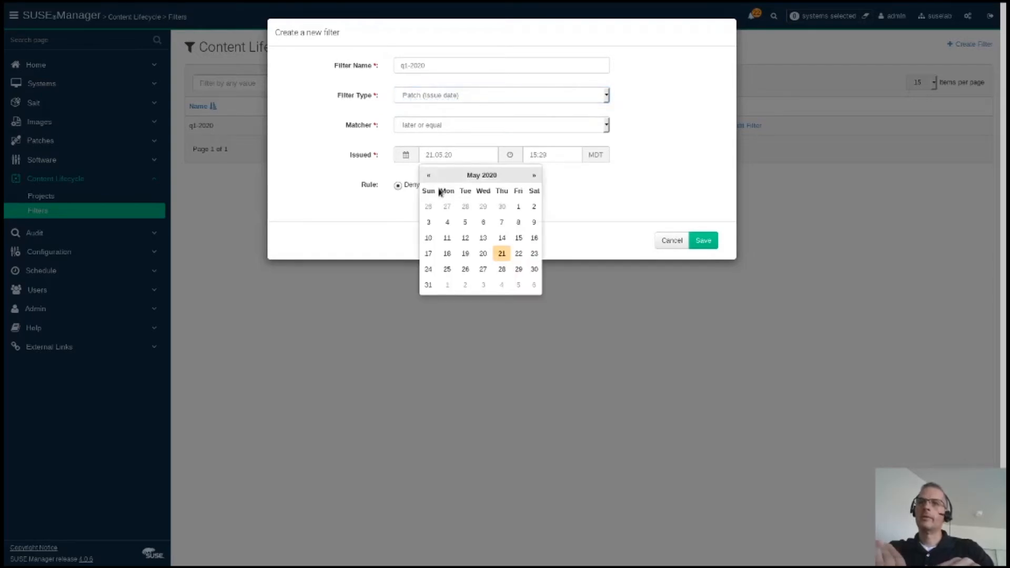
click(429, 175)
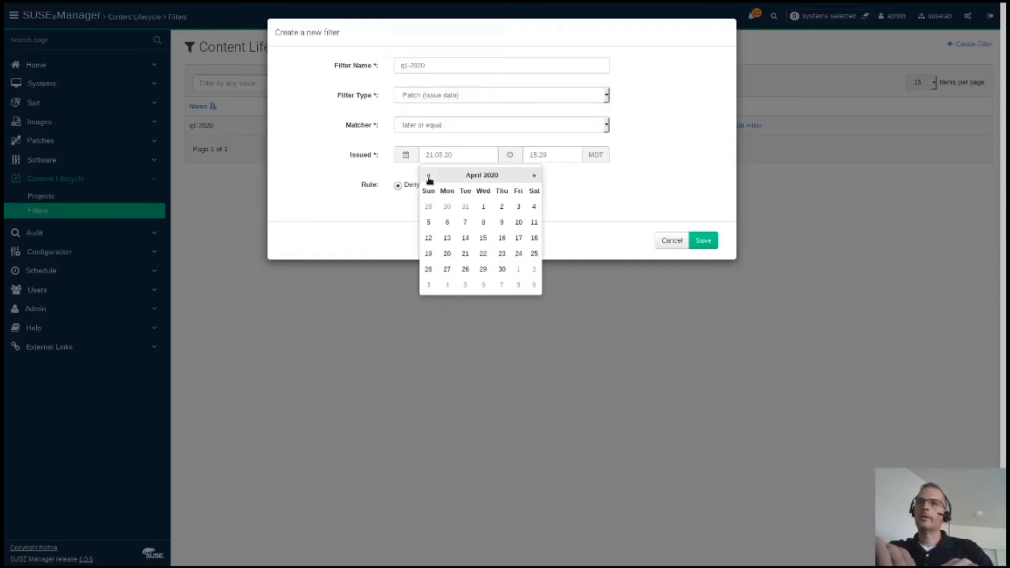
click(481, 205)
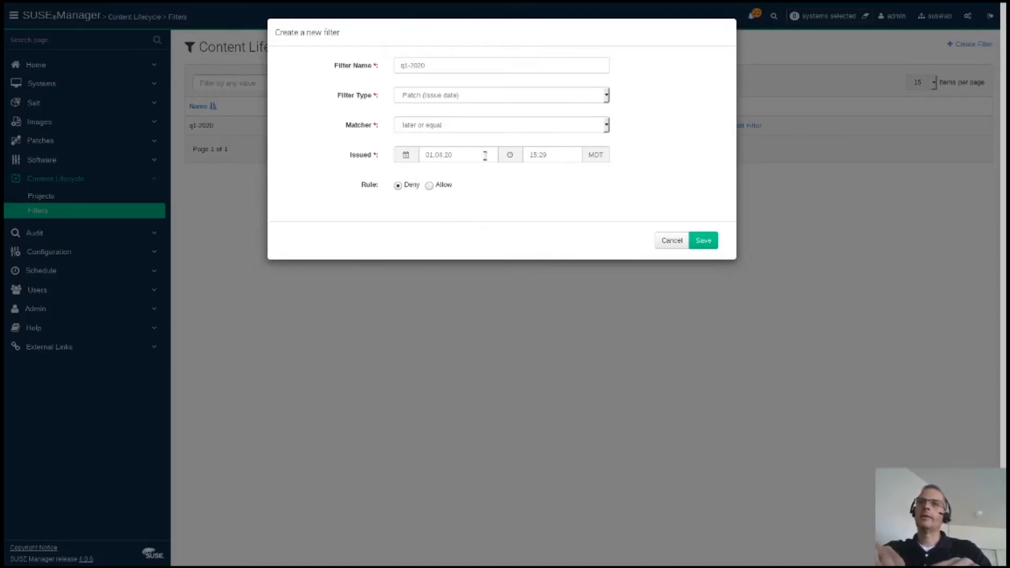
click(568, 155)
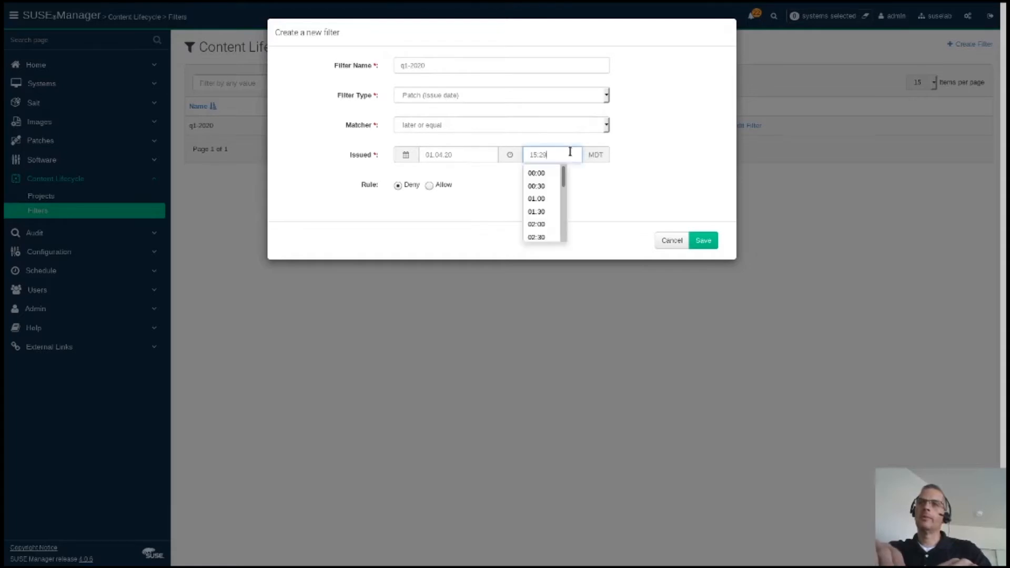
click(546, 172)
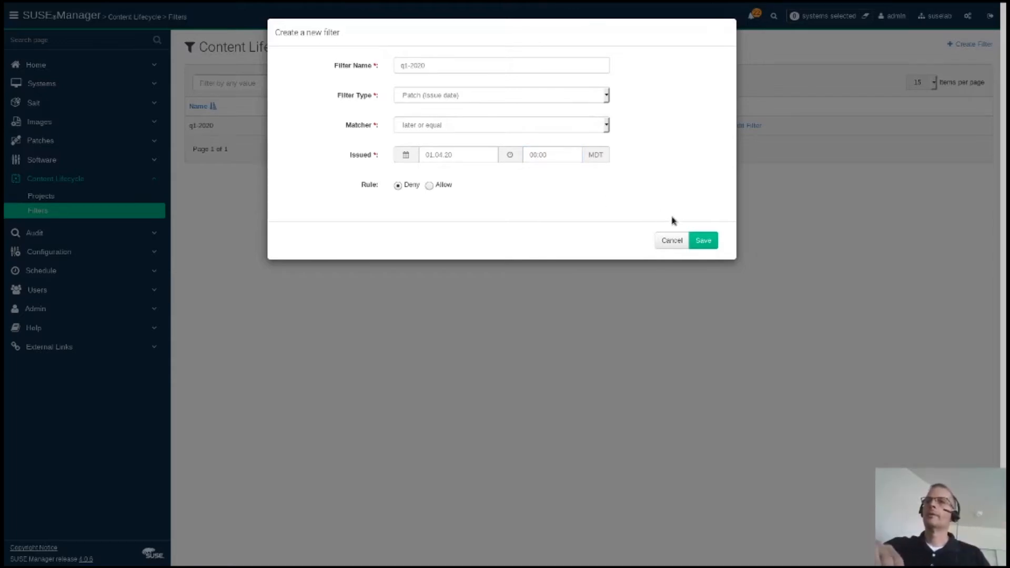
Step: Rename the filter to qtr1-2020 after the duplicate-name error and save it
click(700, 245)
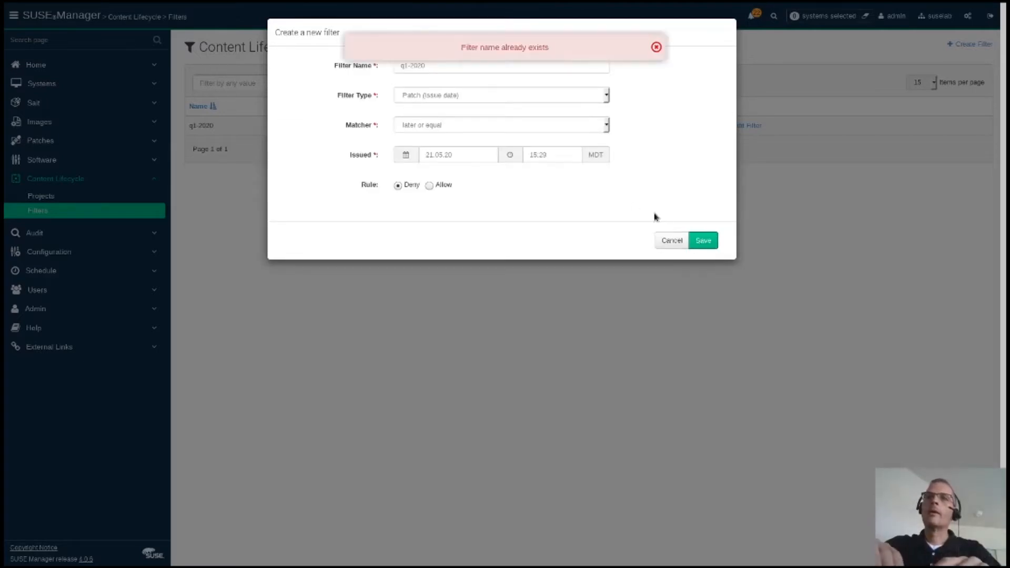
click(656, 48)
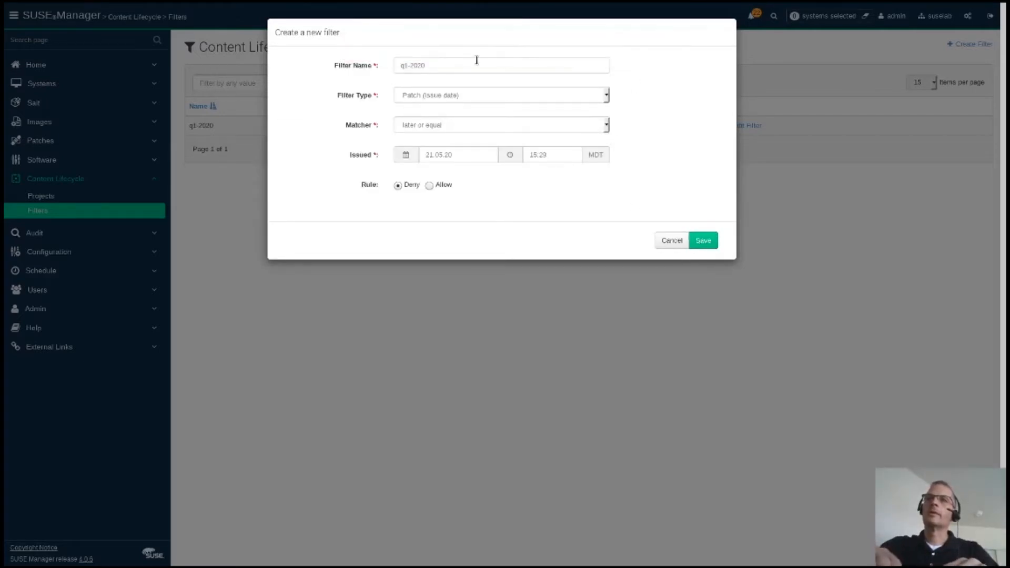
click(404, 65)
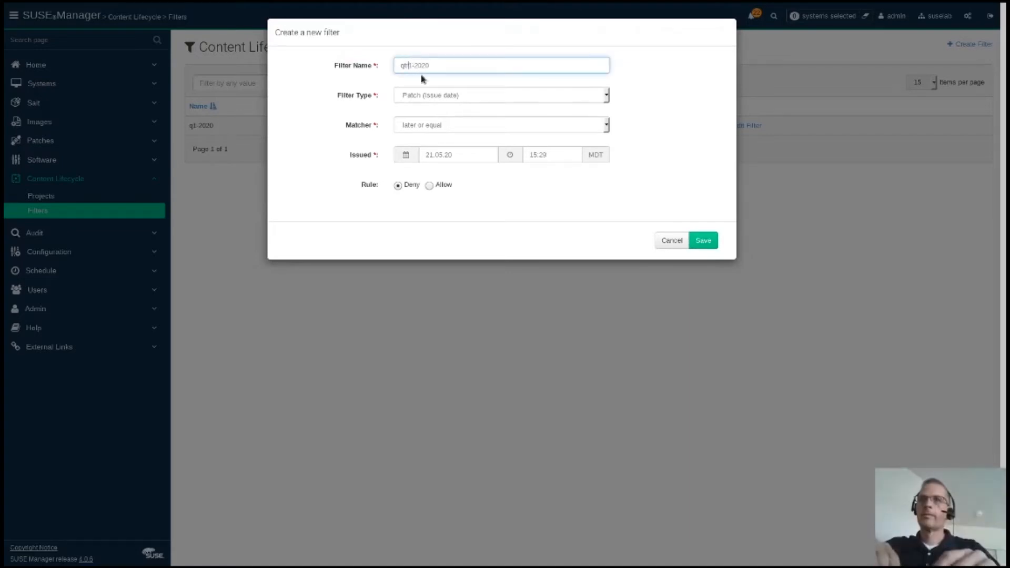
click(702, 241)
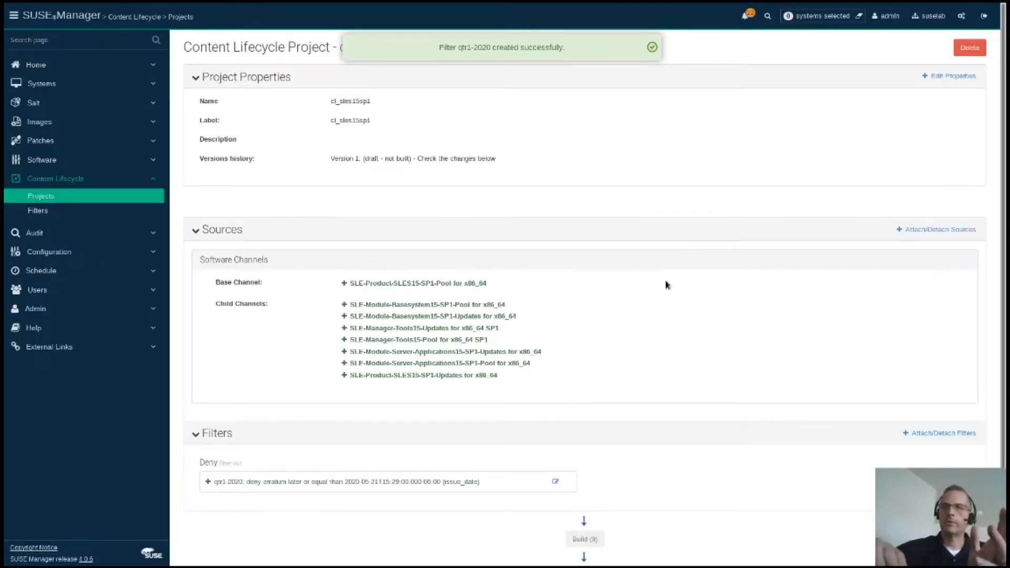
scroll(666, 285, down, 3)
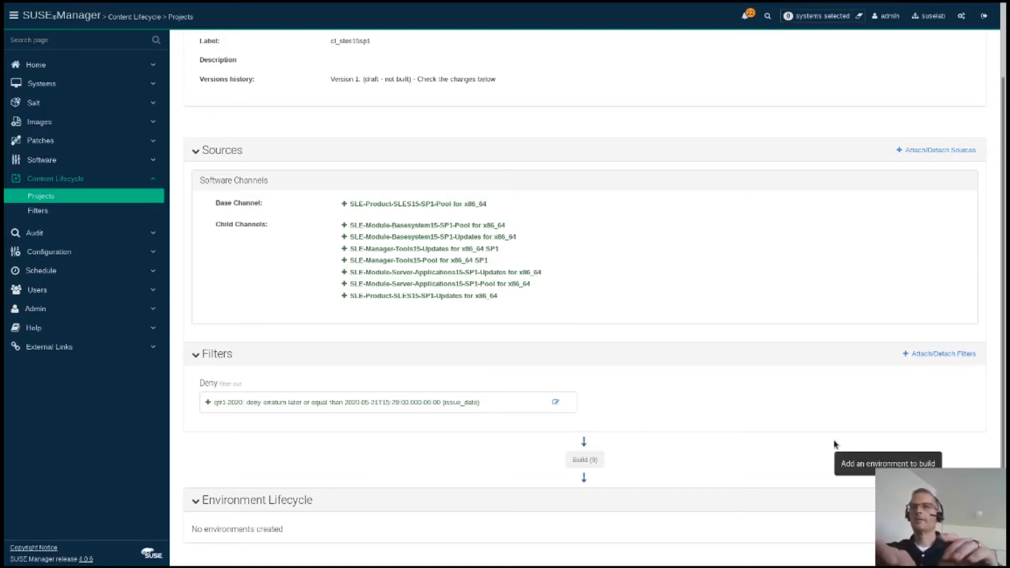
Step: Begin adding the first environment to the cl_sles15sp1 project's Environment Lifecycle
click(947, 501)
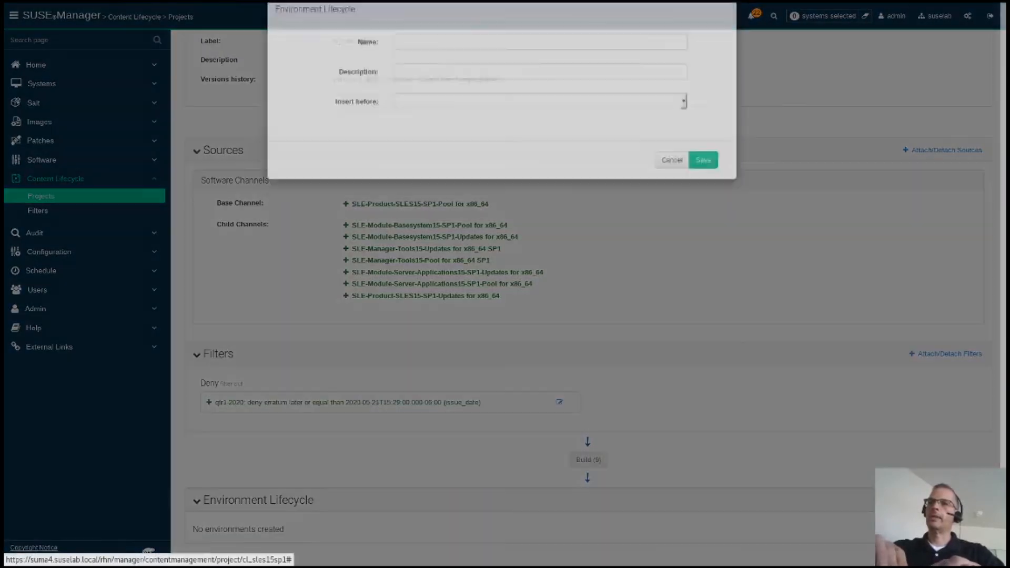
Step: Add the environments dev, test and prod to the lifecycle, saving each one
text(dev)
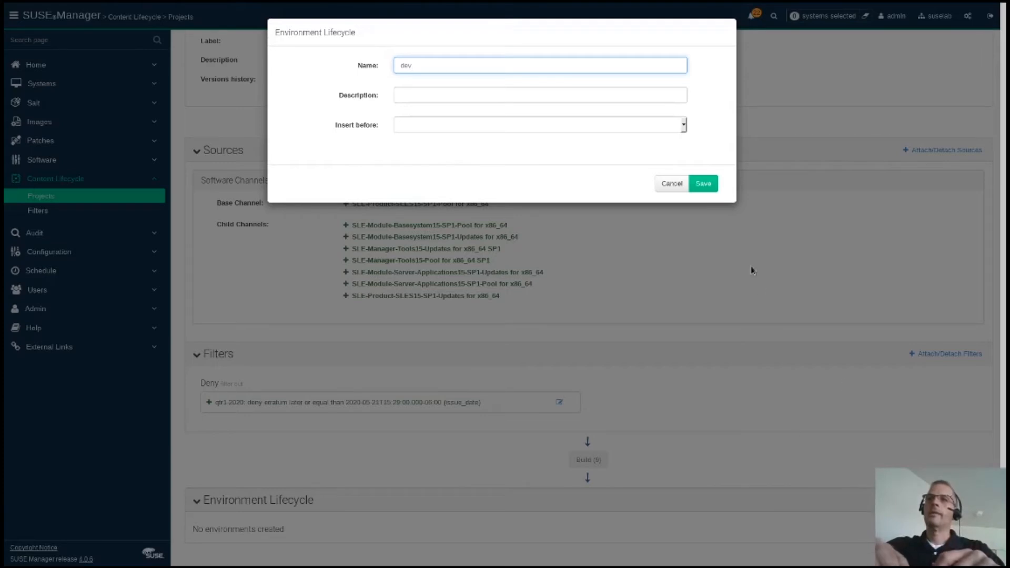
click(707, 182)
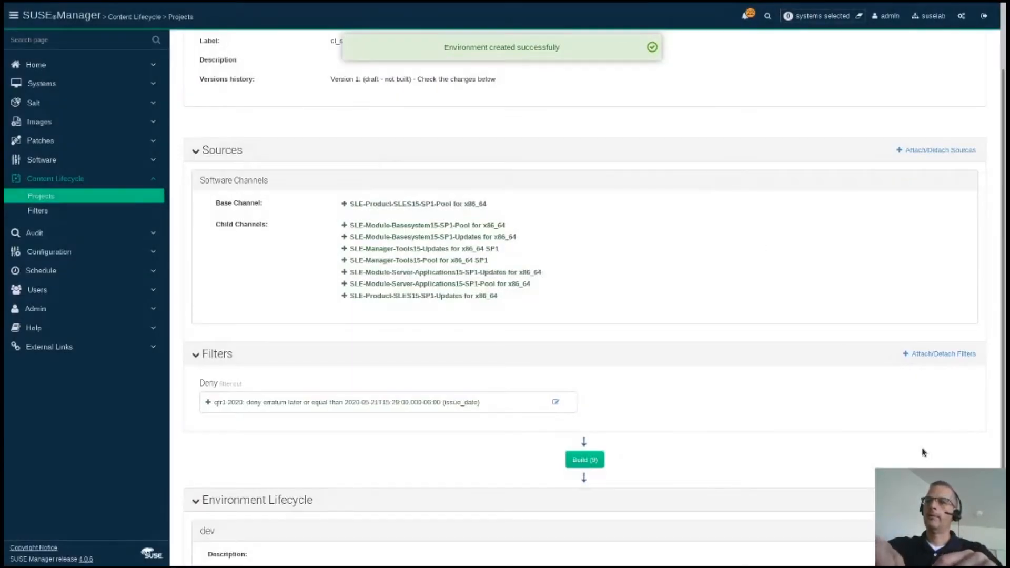
click(942, 501)
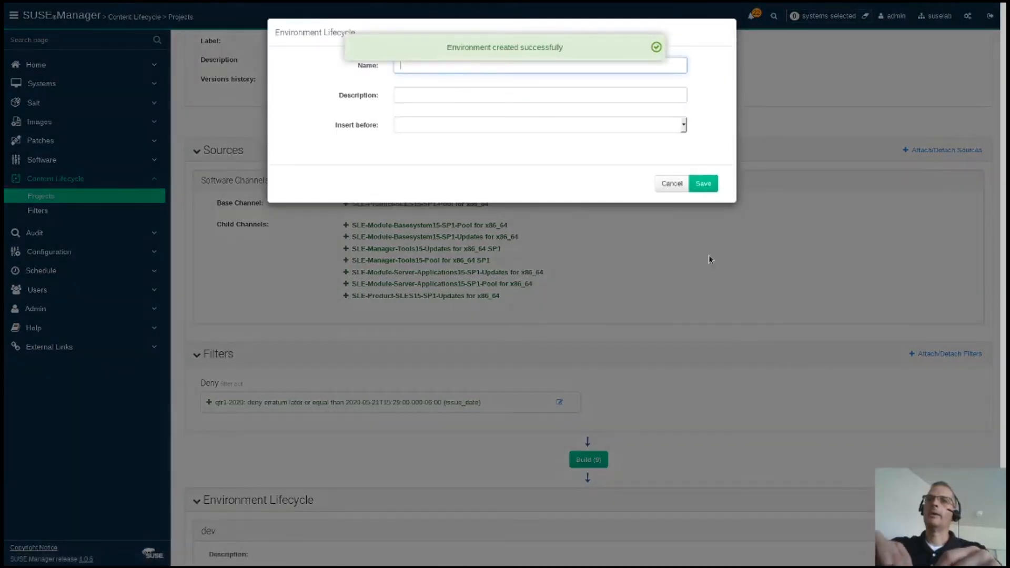
text(test)
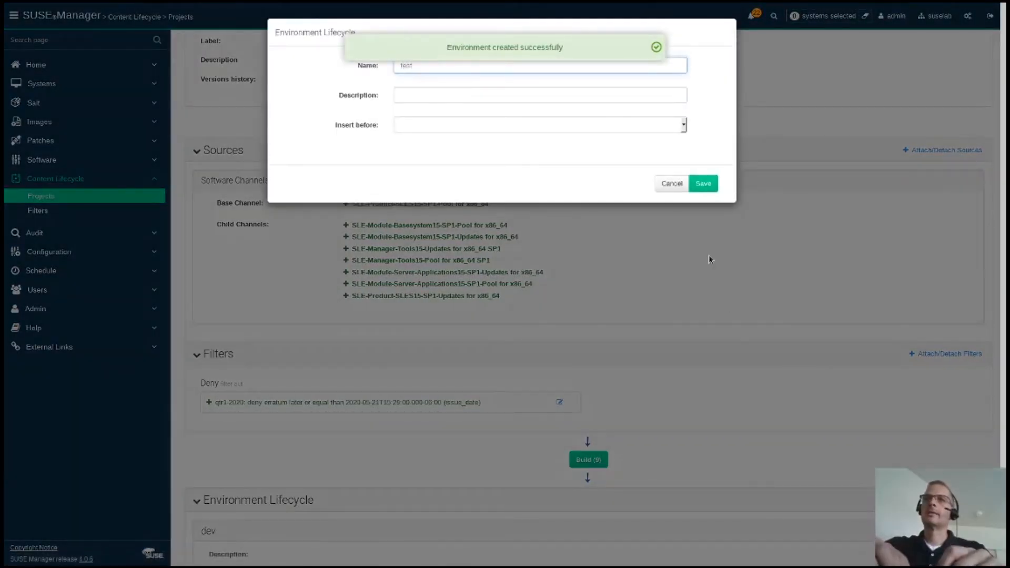
click(703, 184)
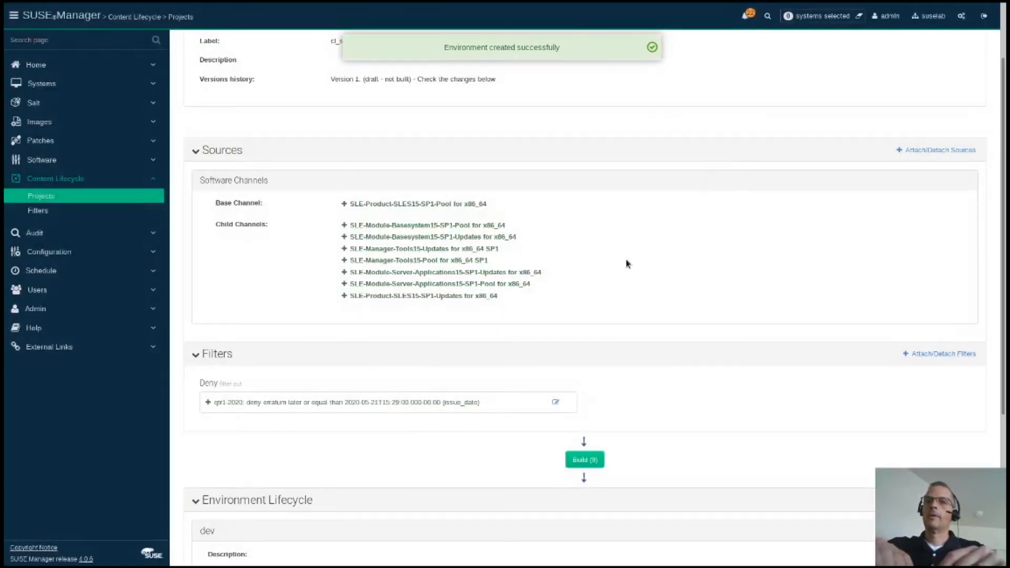
scroll(626, 264, down, 4)
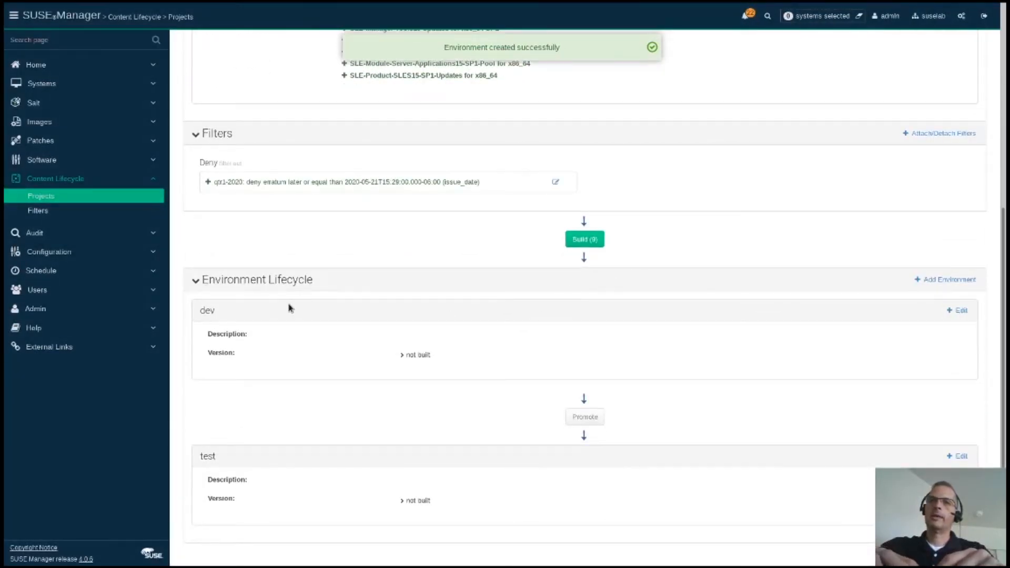
click(942, 280)
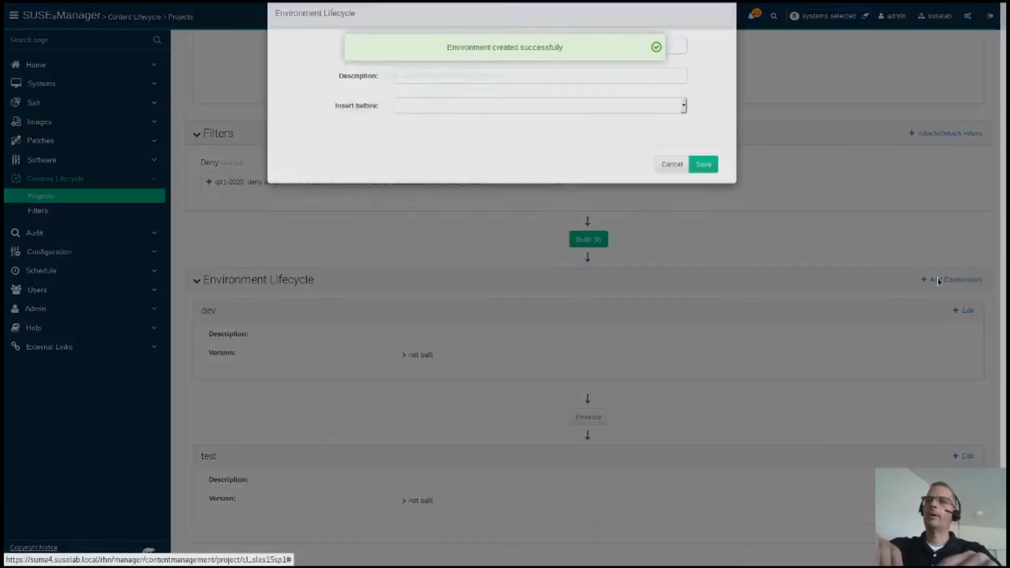
text(prod)
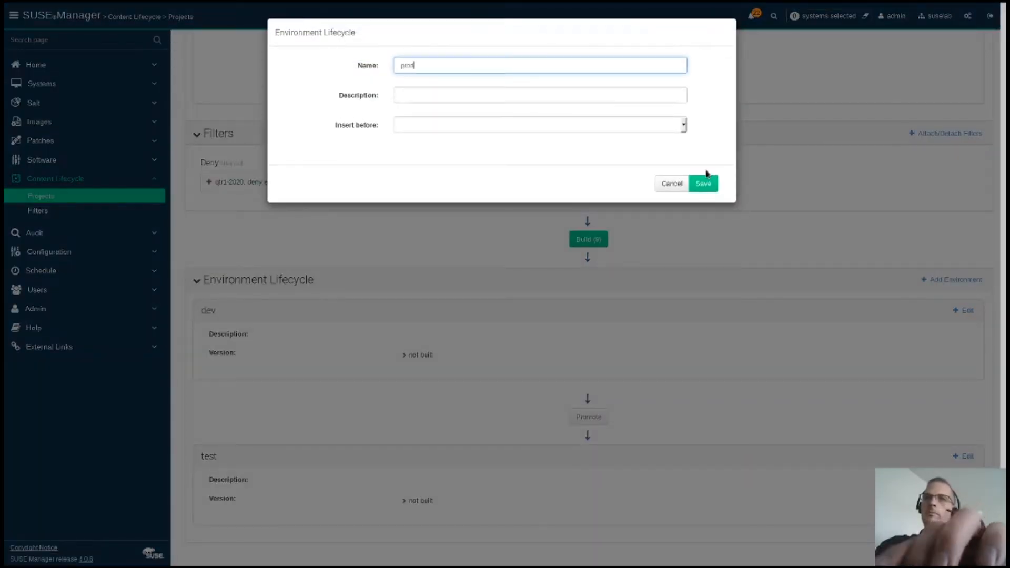
click(705, 186)
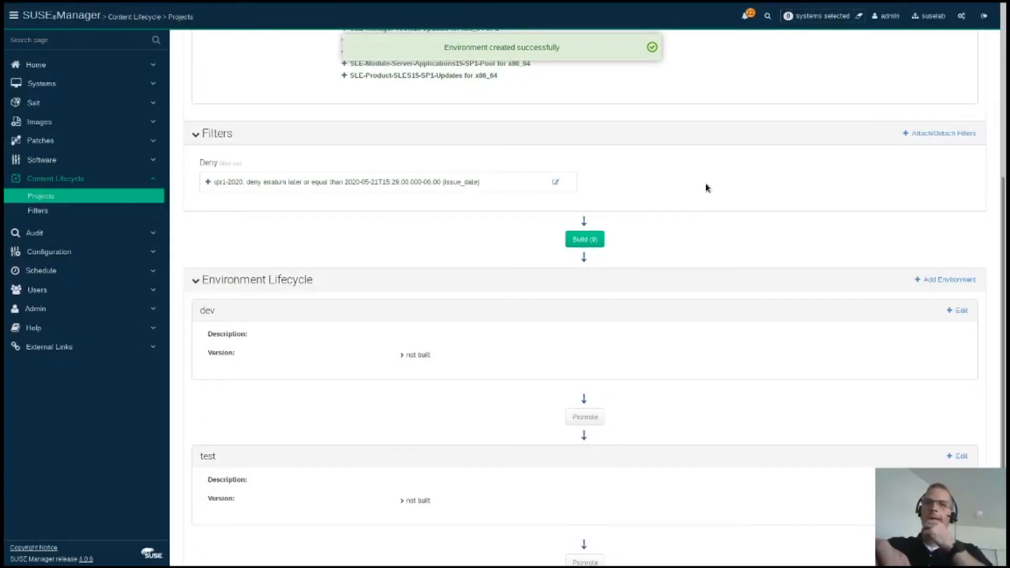
scroll(673, 280, down, 3)
scroll(673, 280, up, 3)
scroll(672, 280, up, 1)
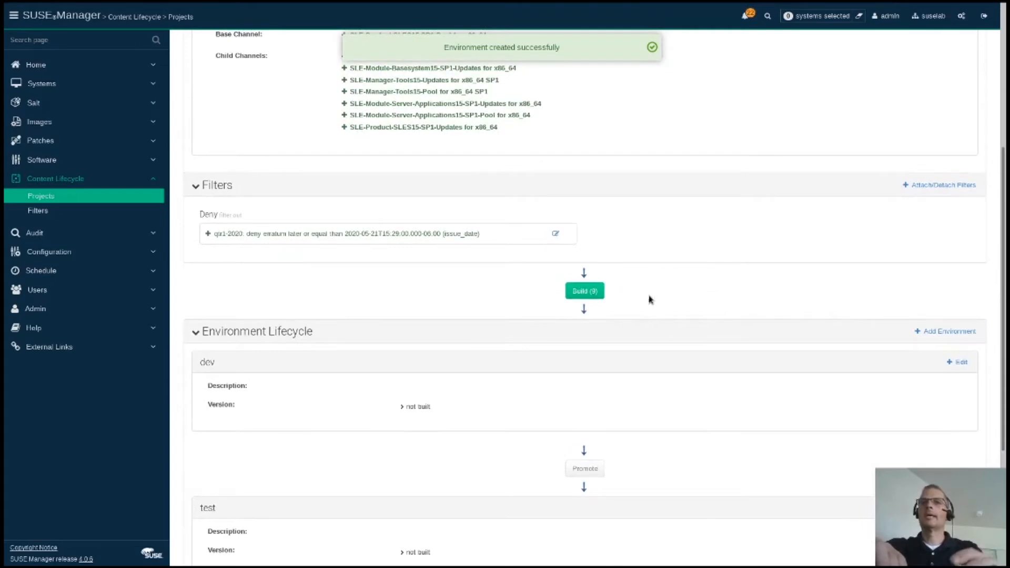
click(594, 291)
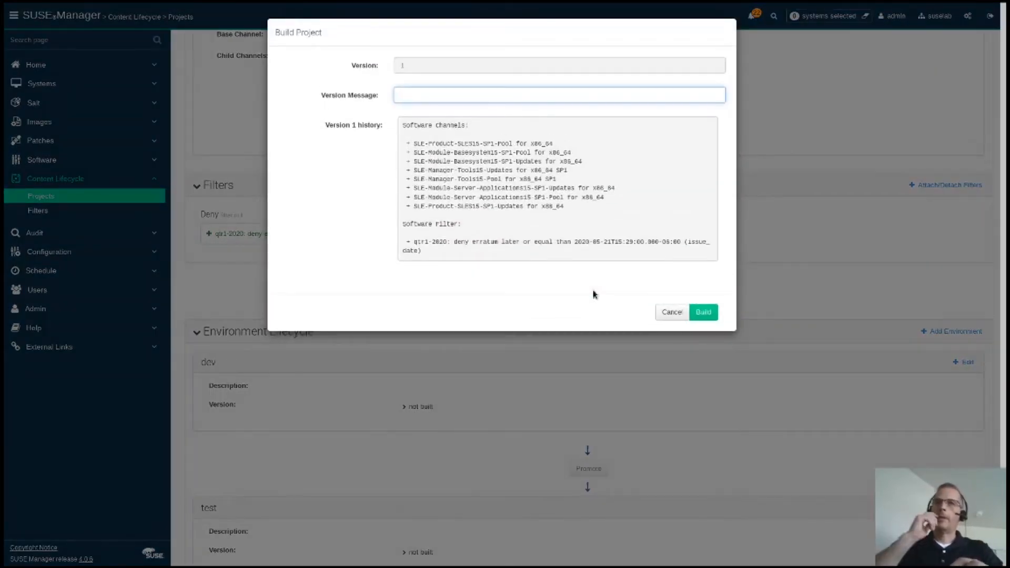
Step: Build version 1 into dev with the version message '2020-05-21 1'
text(202)
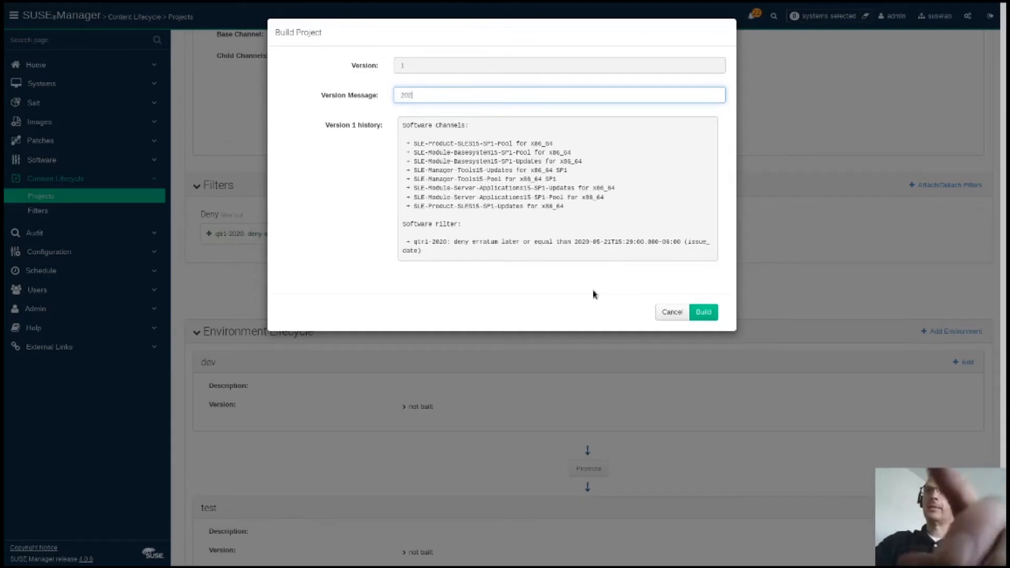
text(0-05-21 1)
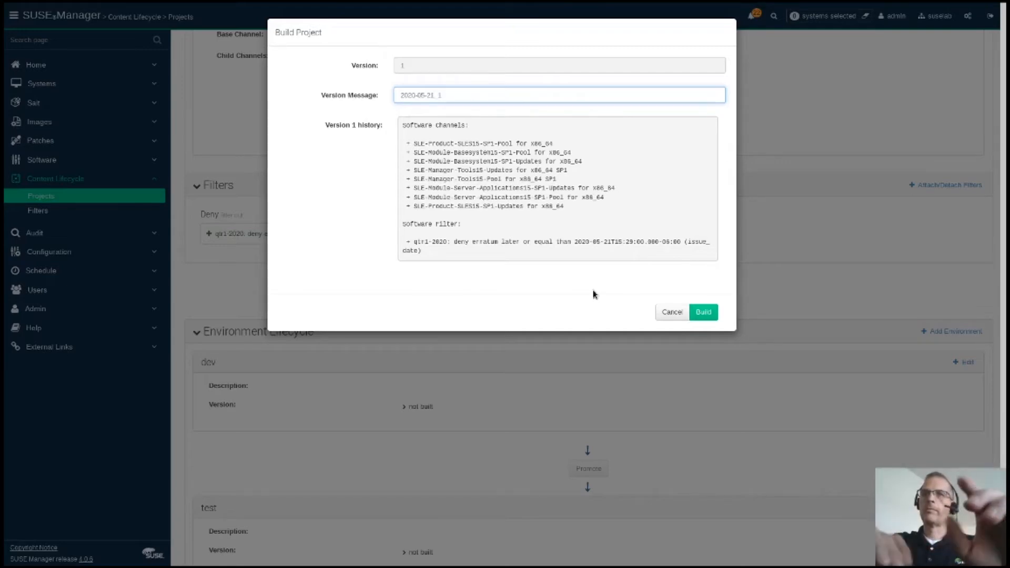
click(703, 312)
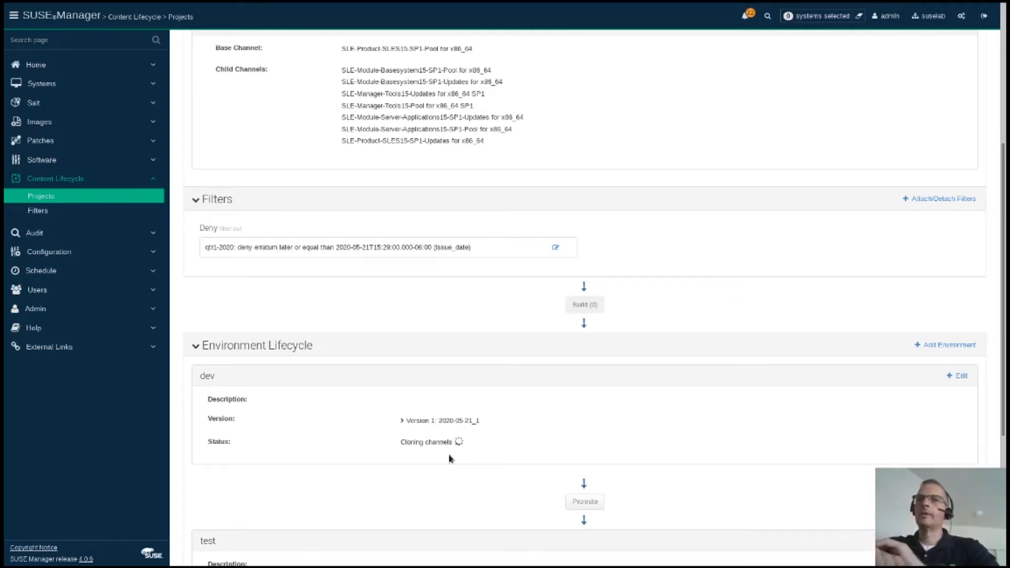
scroll(461, 444, up, 2)
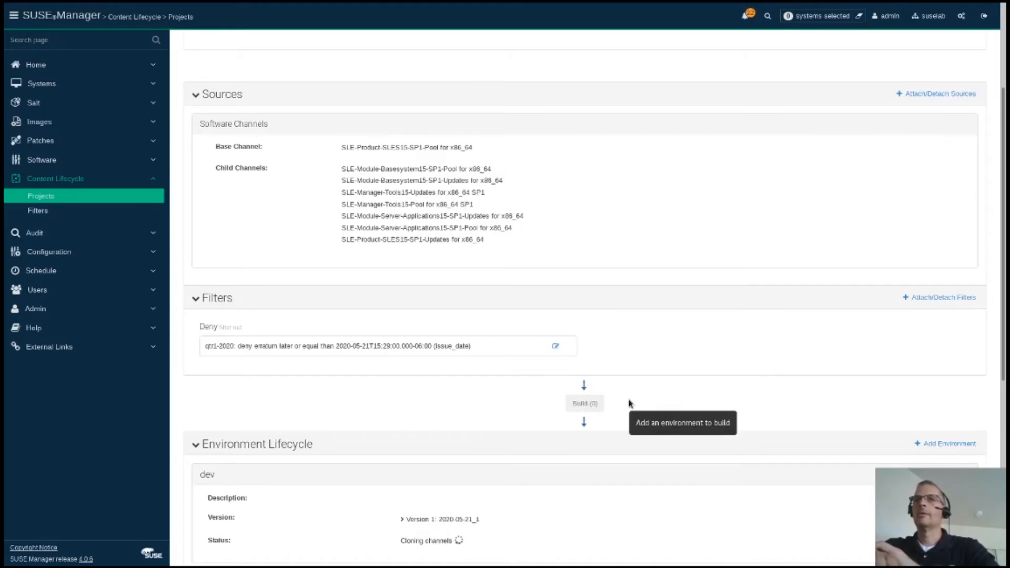
scroll(630, 404, up, 3)
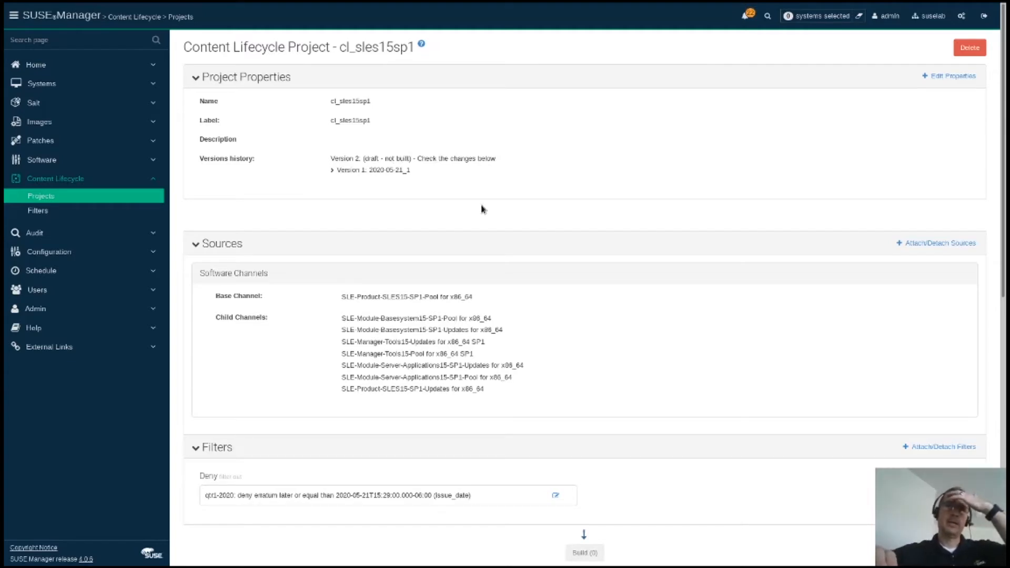
scroll(483, 209, down, 3)
scroll(483, 209, down, 3)
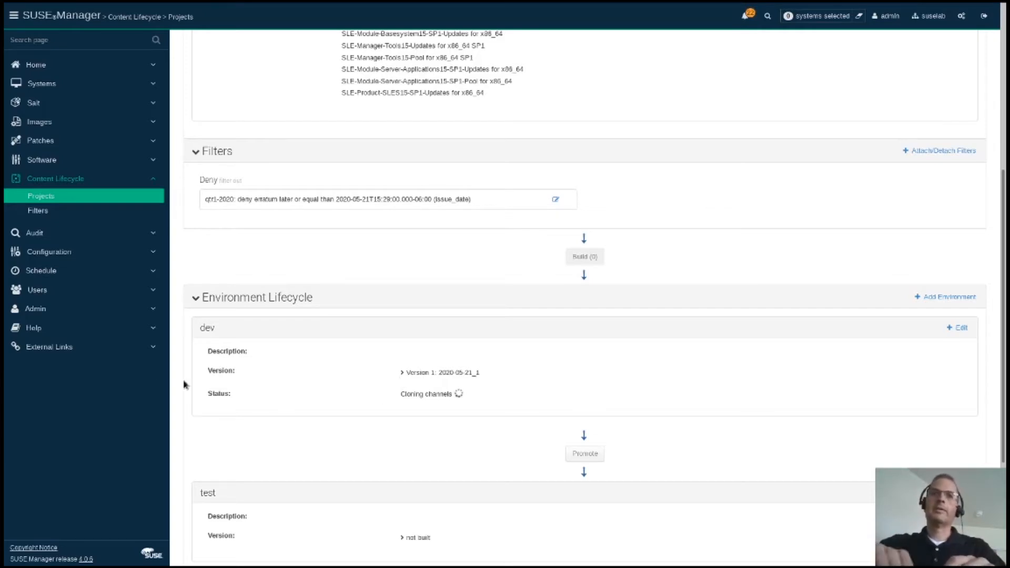
click(46, 161)
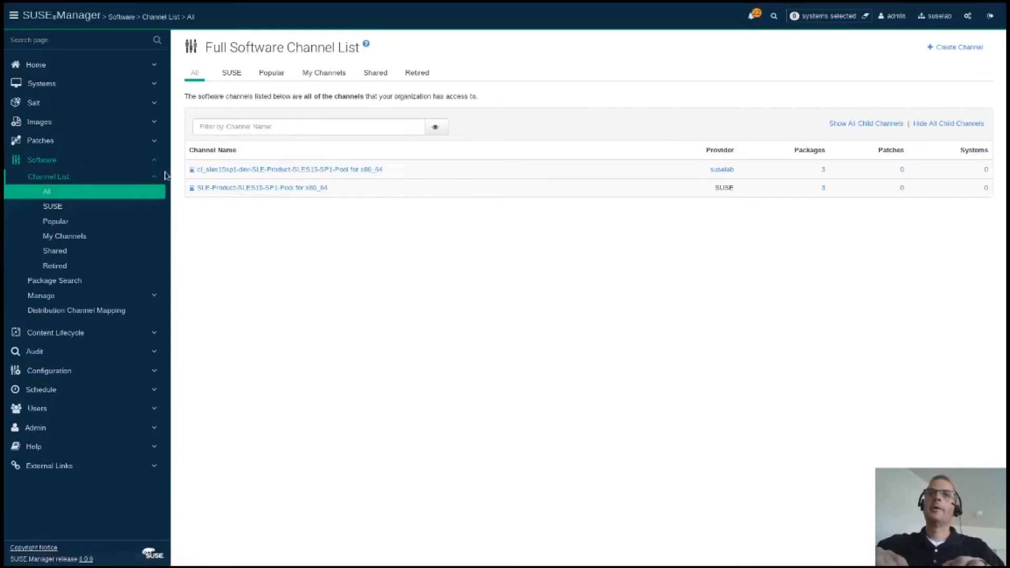
Step: Compare the child channels of the cloned cl_sles15sp1-dev channel and the original SUSE base channel
click(193, 189)
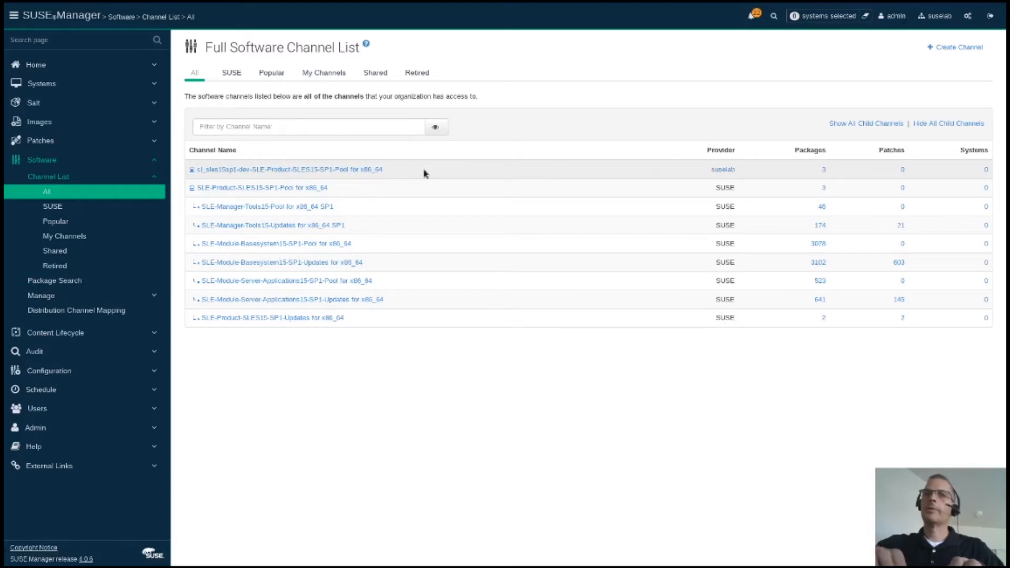
click(192, 189)
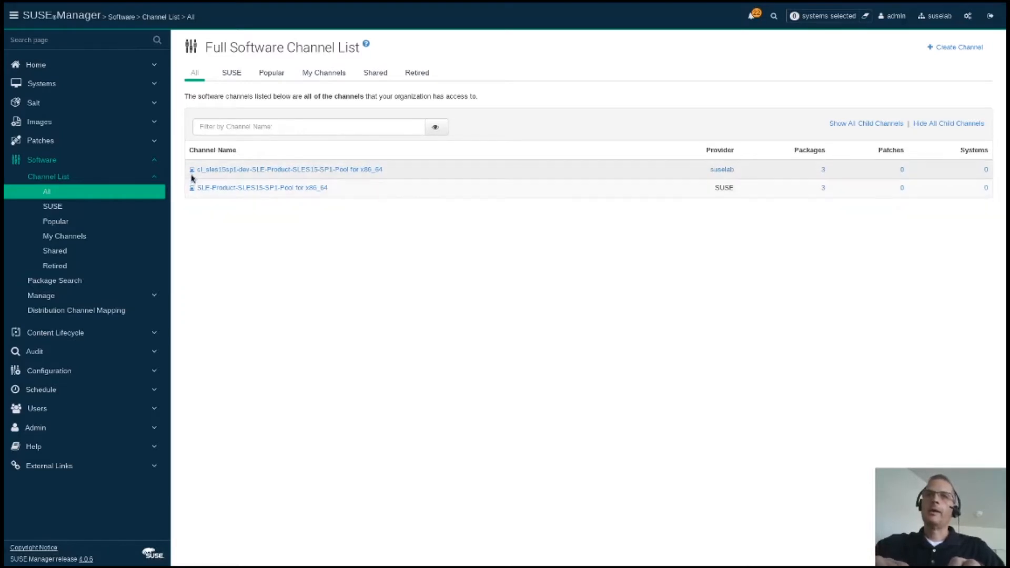
click(192, 170)
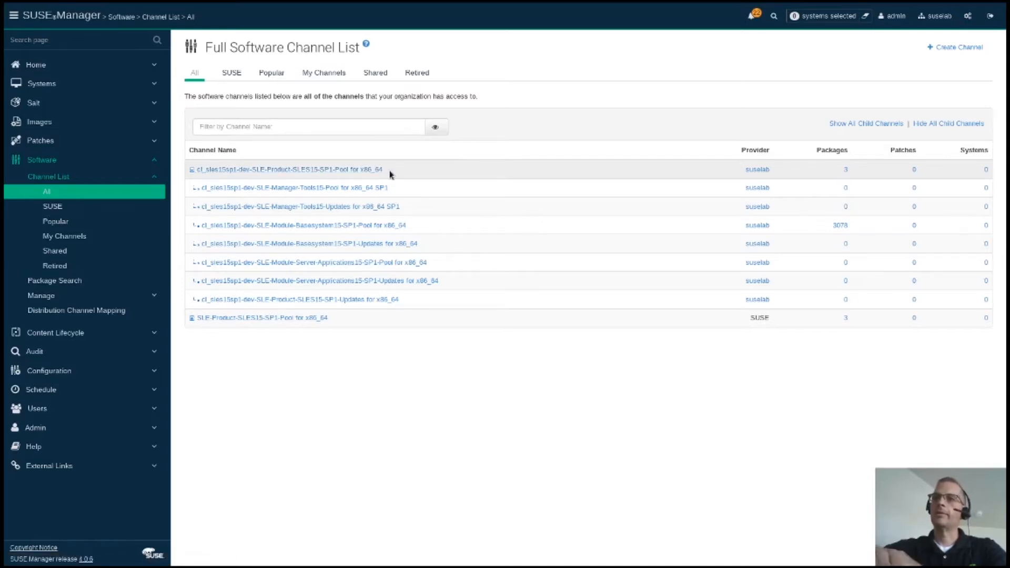
click(192, 319)
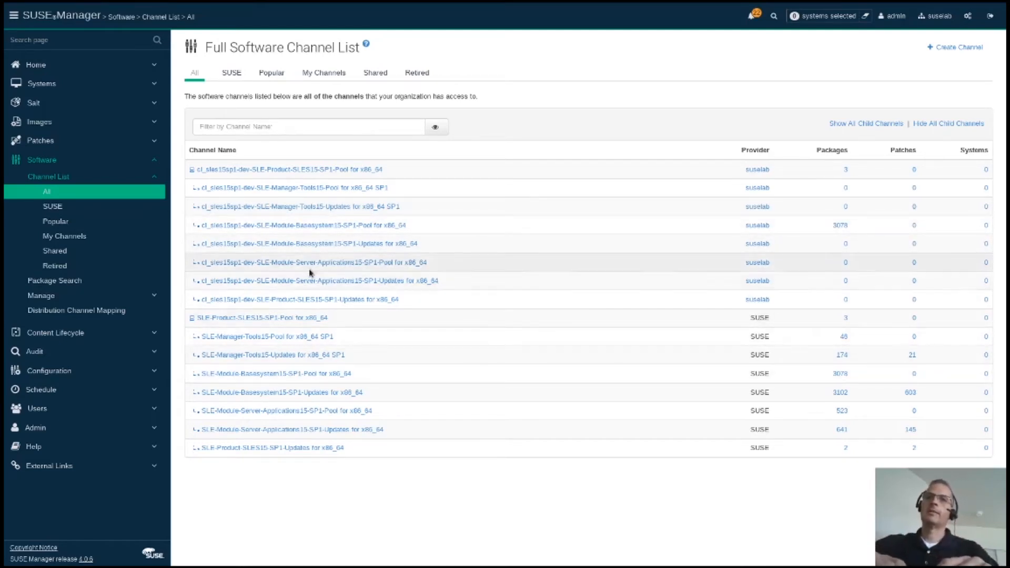
click(192, 318)
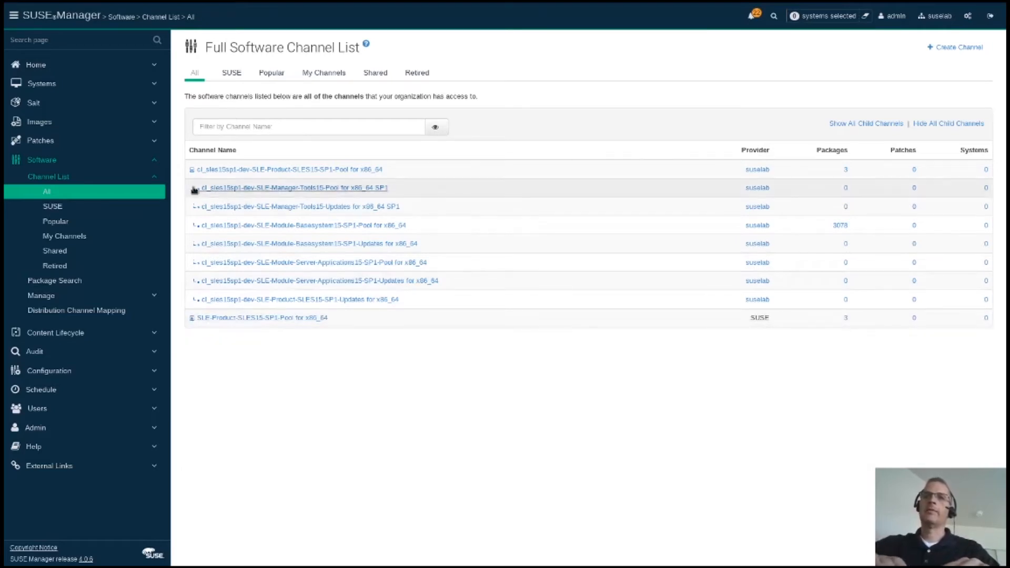
click(192, 170)
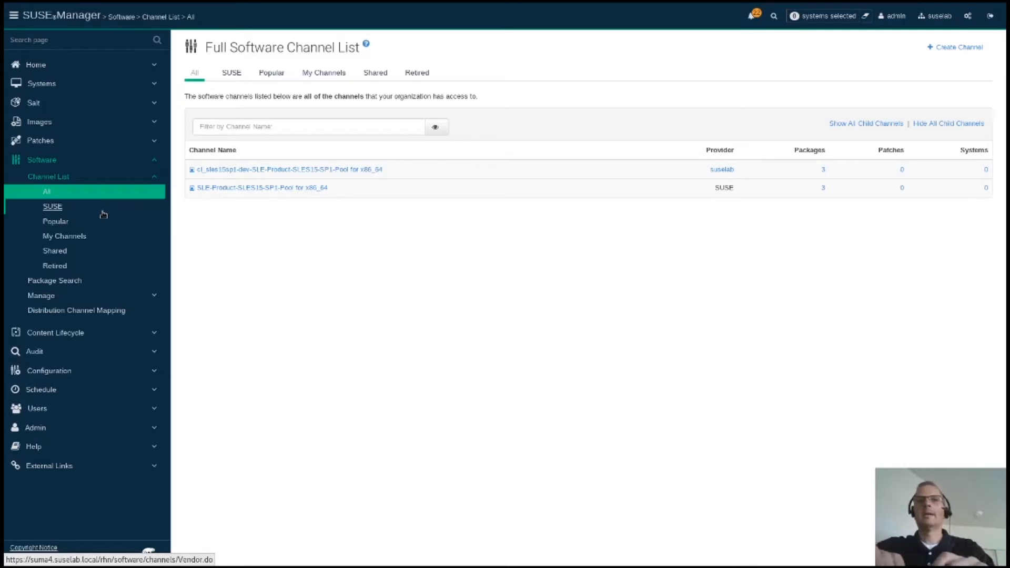
click(50, 333)
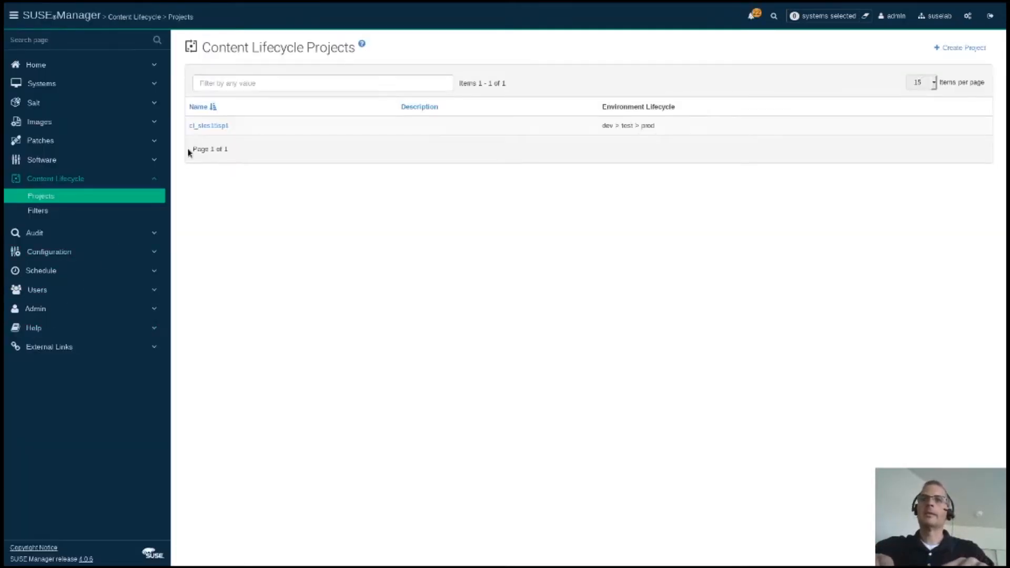
Step: Open cl_sles15sp1 and view its environments, with version 1 built in dev
click(225, 126)
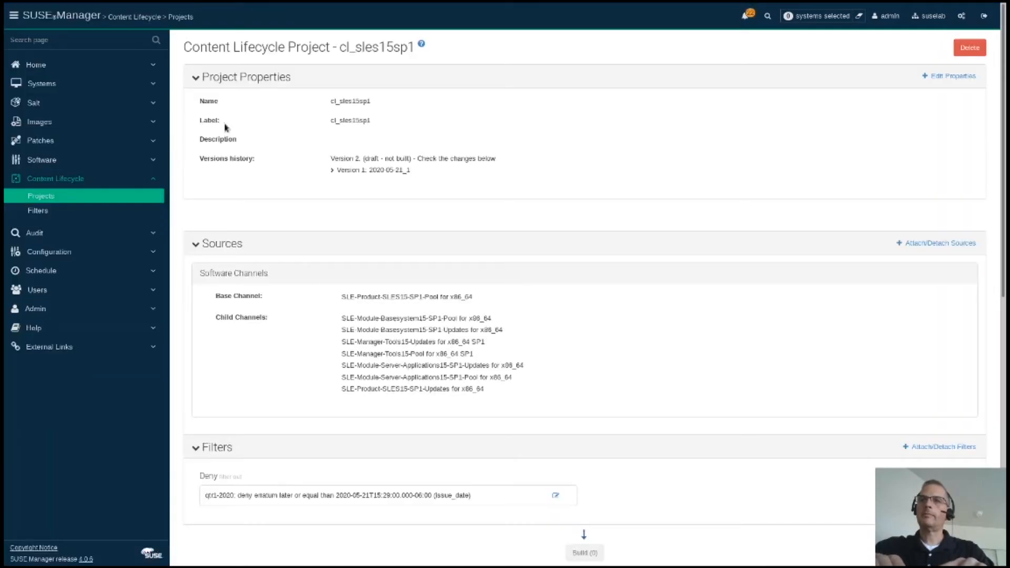
scroll(538, 269, down, 7)
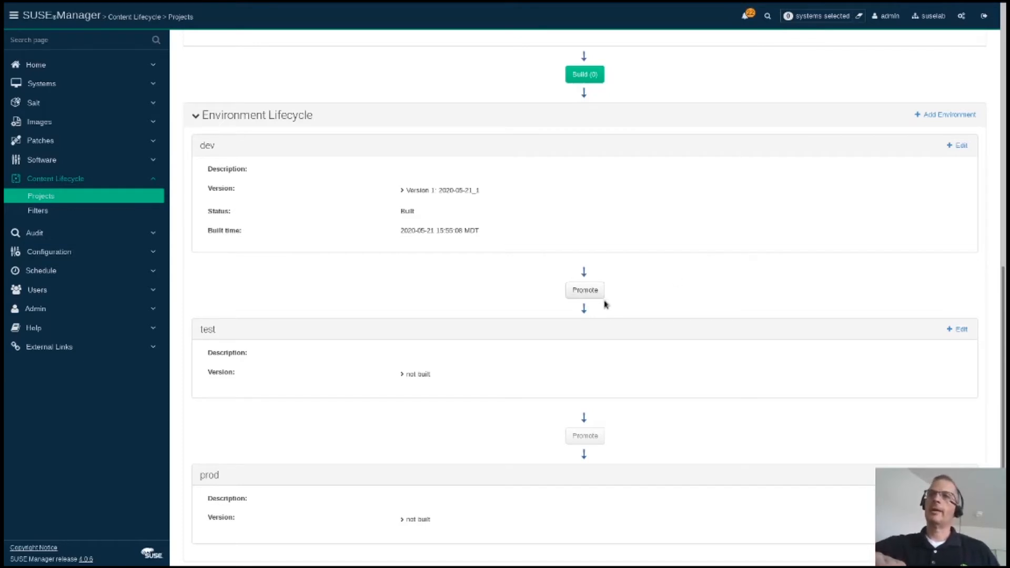
click(583, 292)
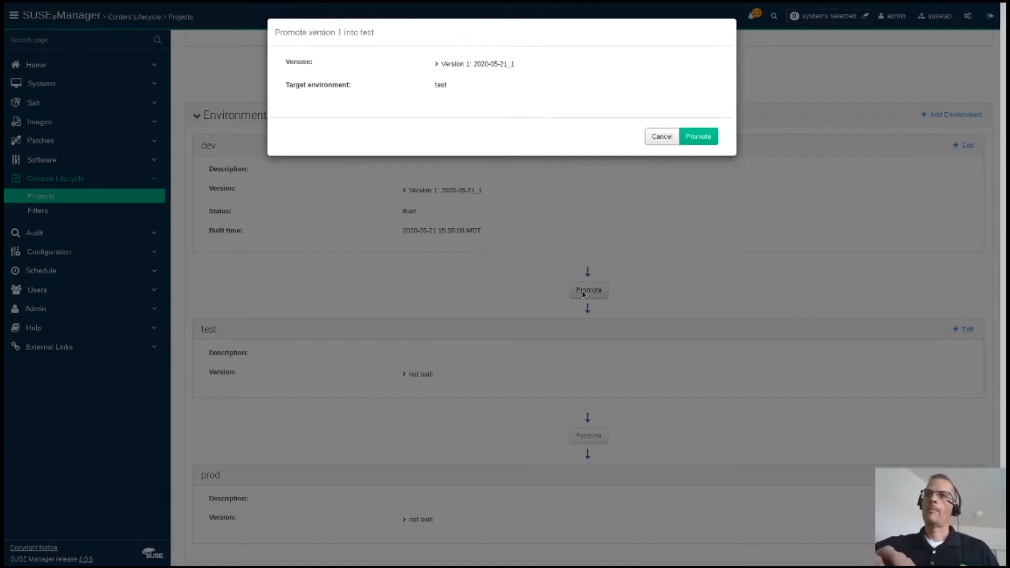
click(699, 137)
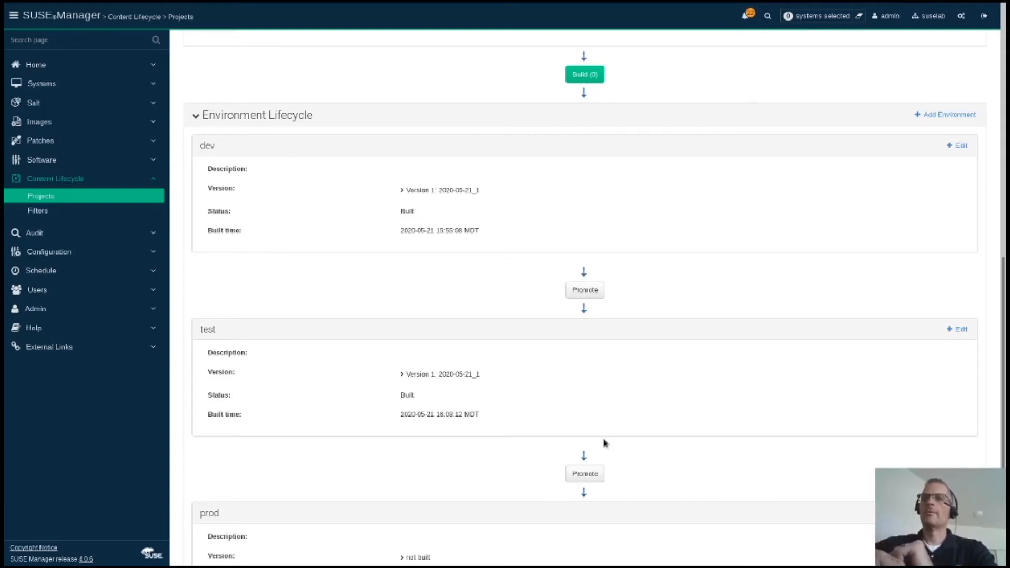
click(586, 480)
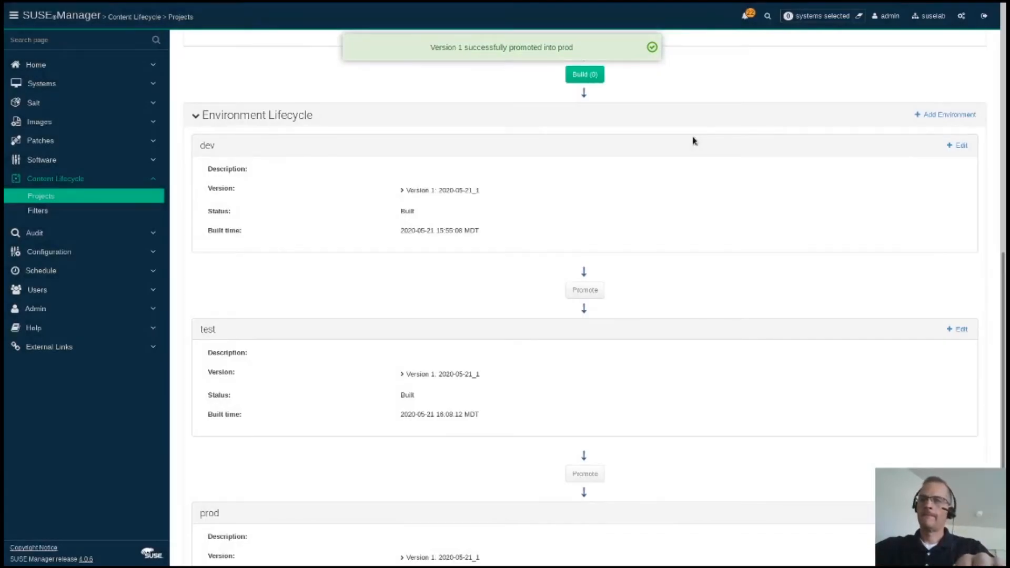
scroll(675, 450, down, 2)
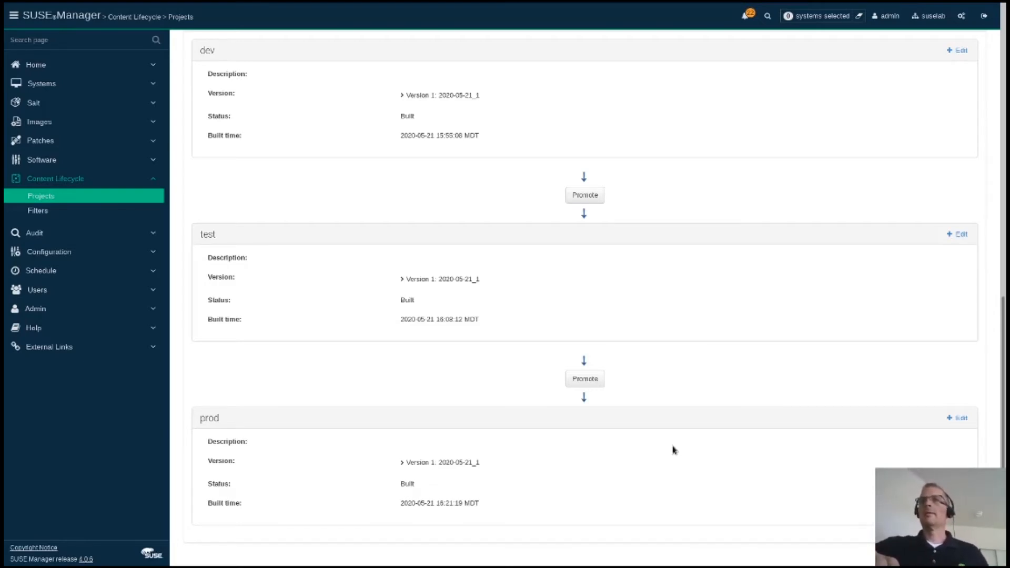
scroll(674, 450, up, 7)
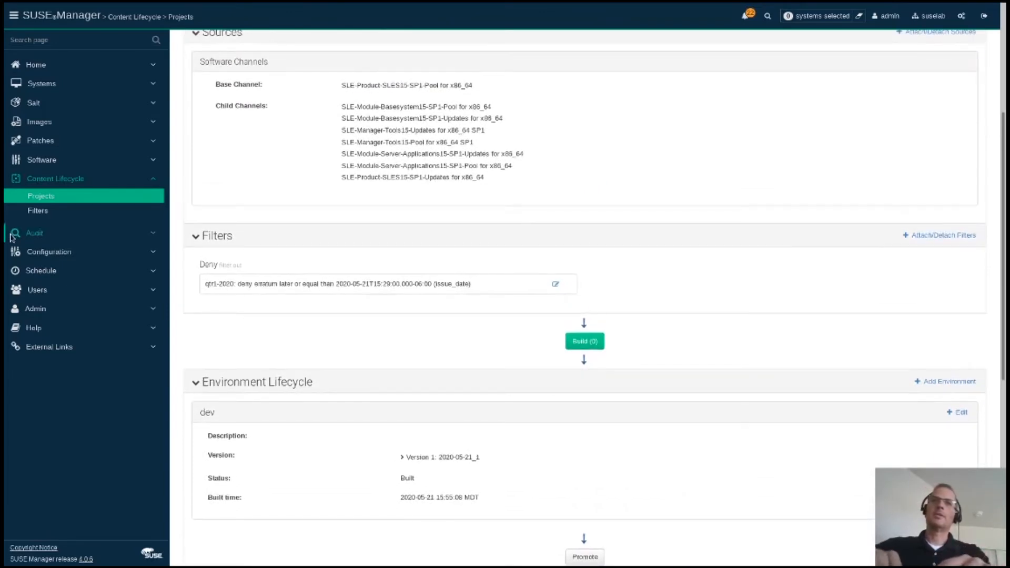
Step: Check the new dev, test and prod channels, then view server1–server3 in System Overview
click(52, 162)
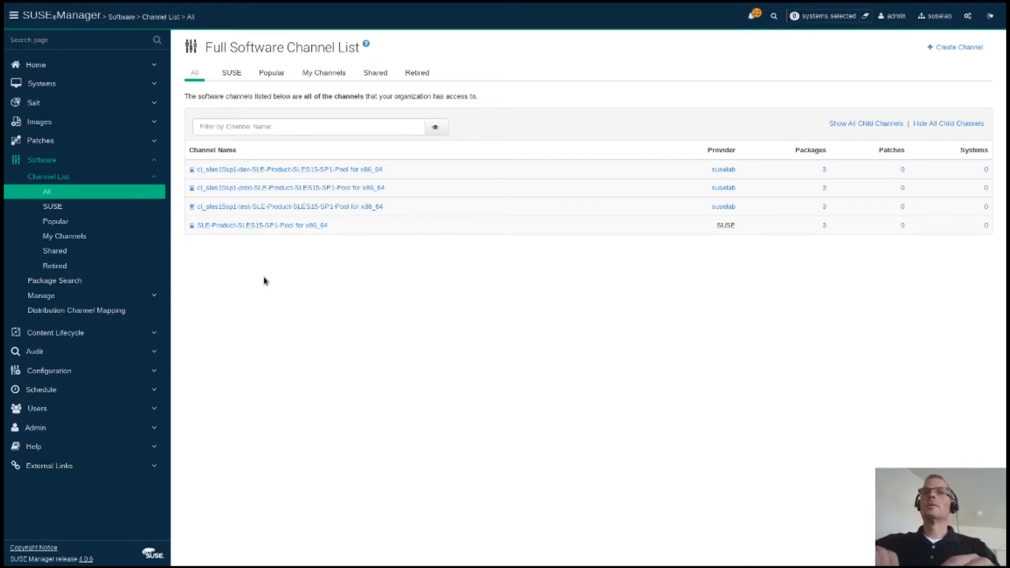
click(41, 91)
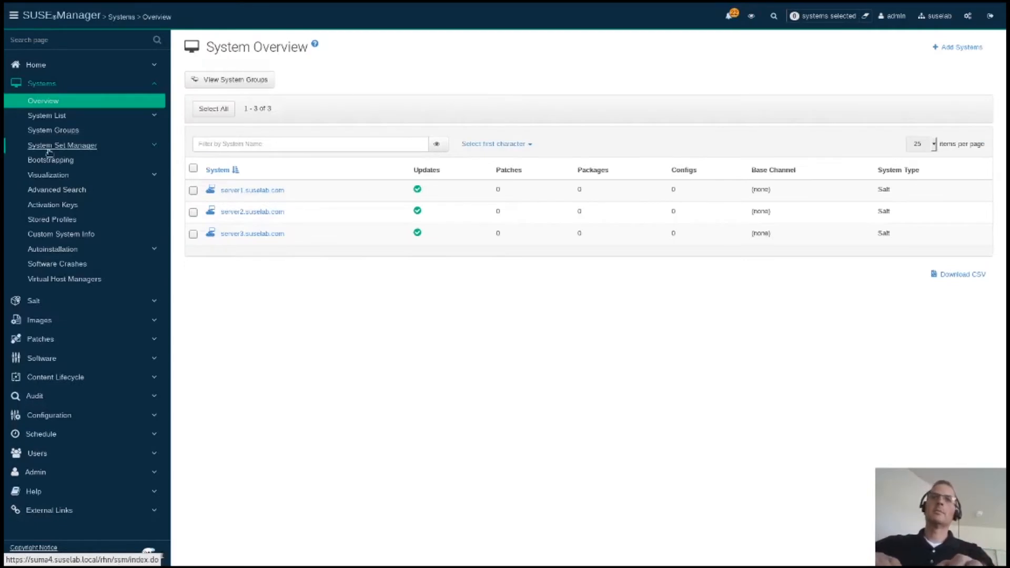
Step: Start a new activation key with cl_sles15sp1-dev-sles15-sp1-x86_64 as both description and key
click(52, 205)
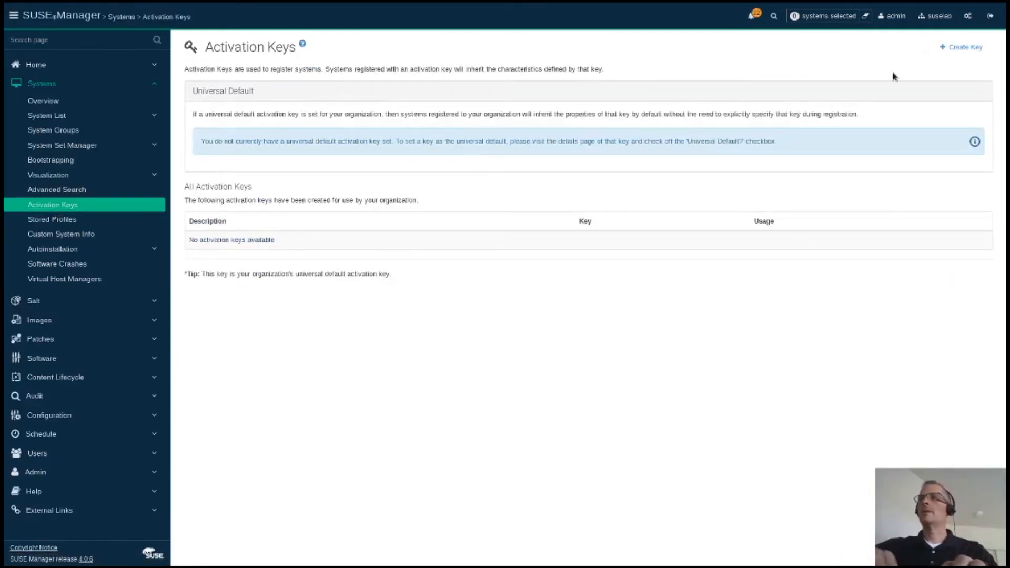
click(963, 47)
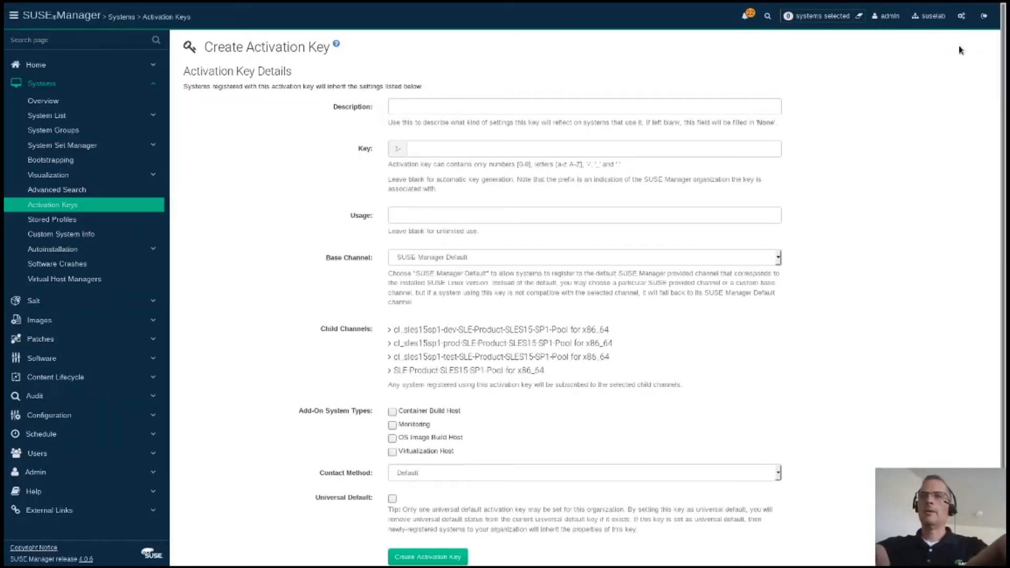
key(alt+Tab)
key(alt+Tab)
key(alt+Tab)
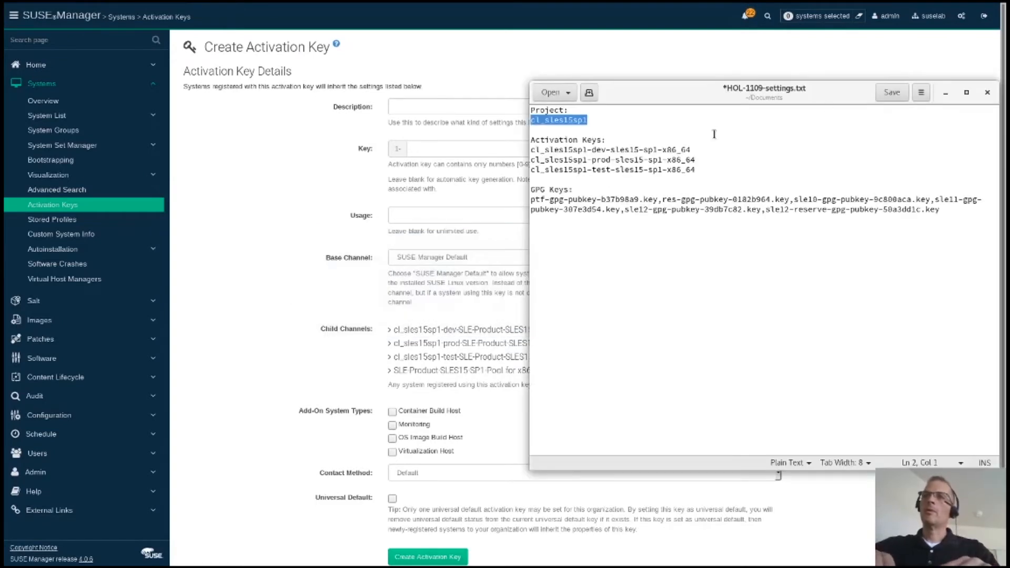
drag(699, 152, 532, 150)
key(ctrl+c)
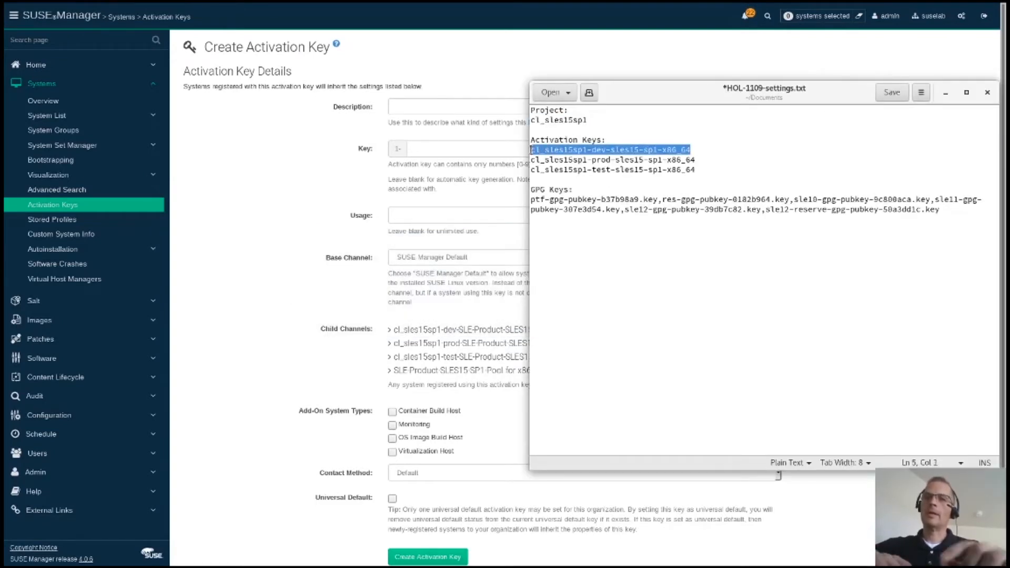
key(alt+Tab)
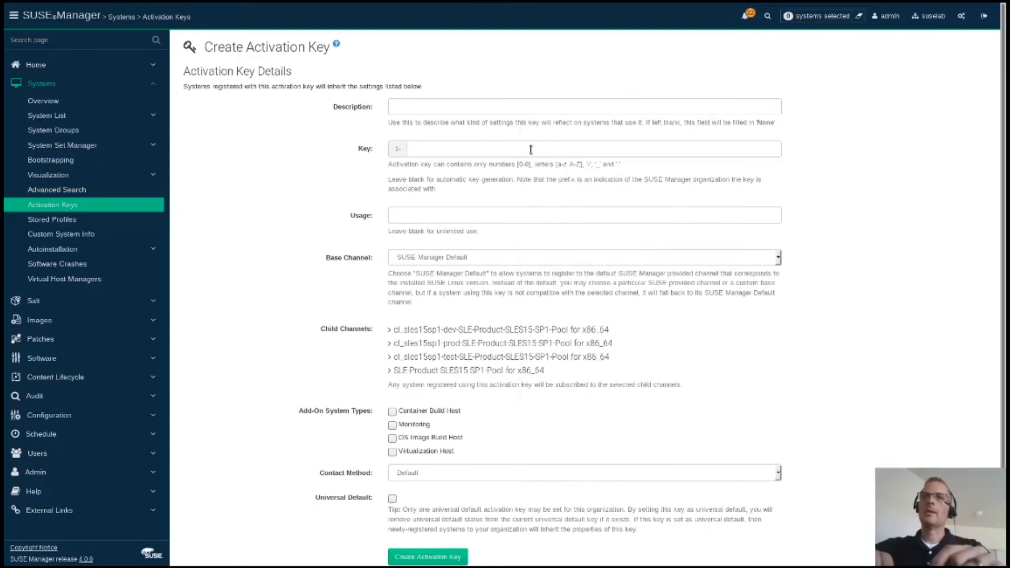
click(483, 111)
key(ctrl+v)
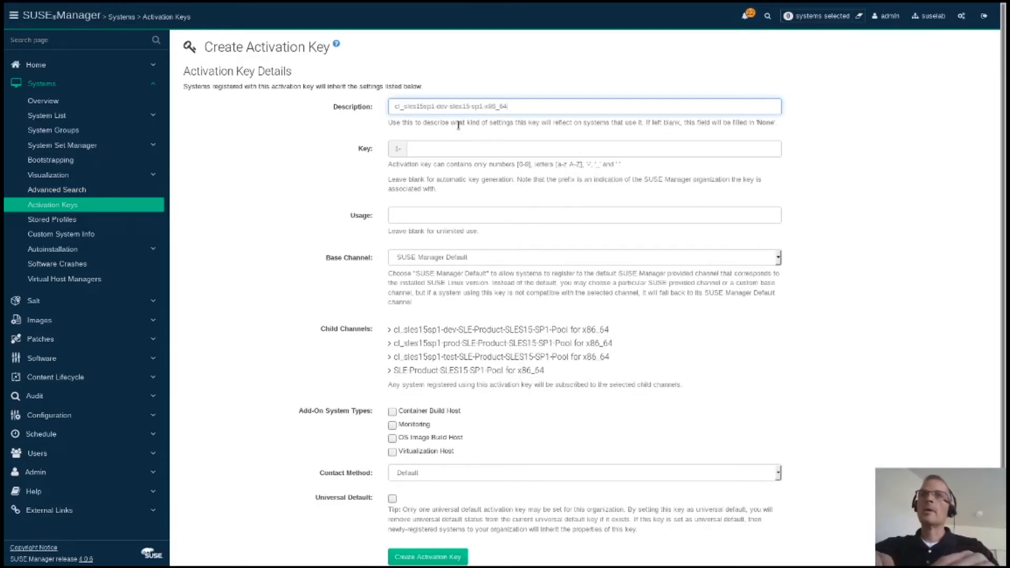
click(426, 148)
key(ctrl+v)
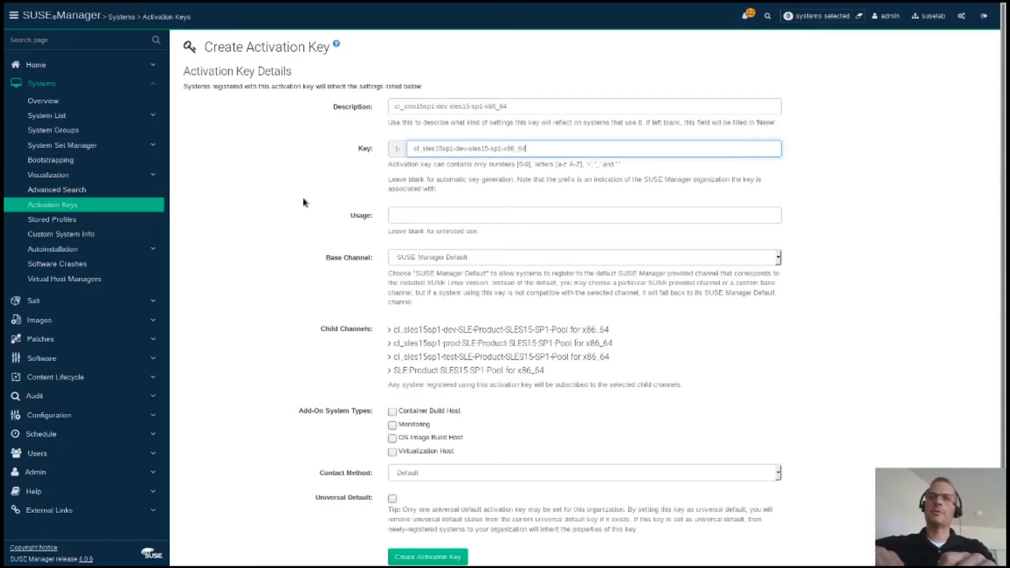
Step: Assign the dev base channel with its recommended child channels, create the key, and return to the list
click(412, 260)
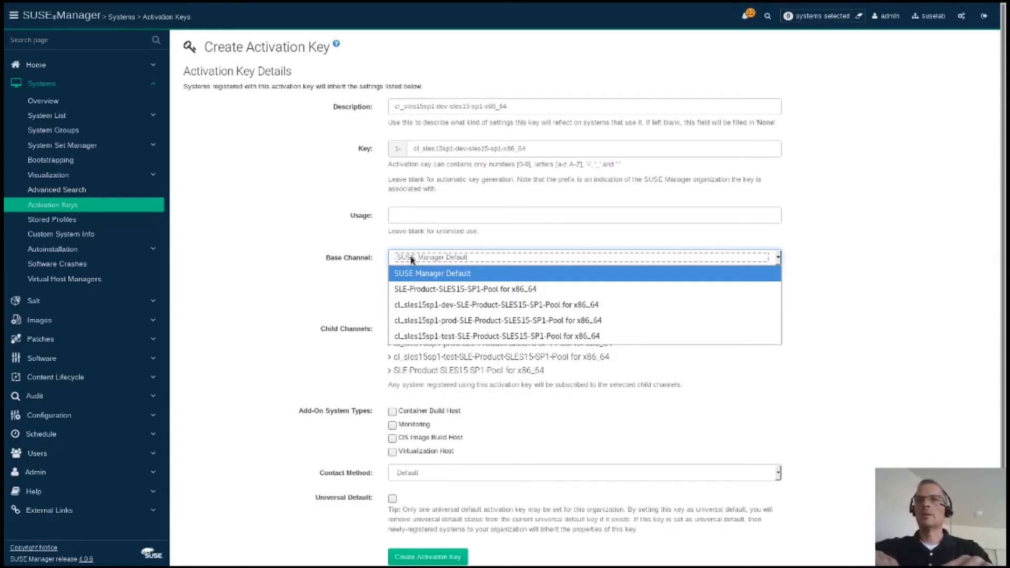
click(420, 309)
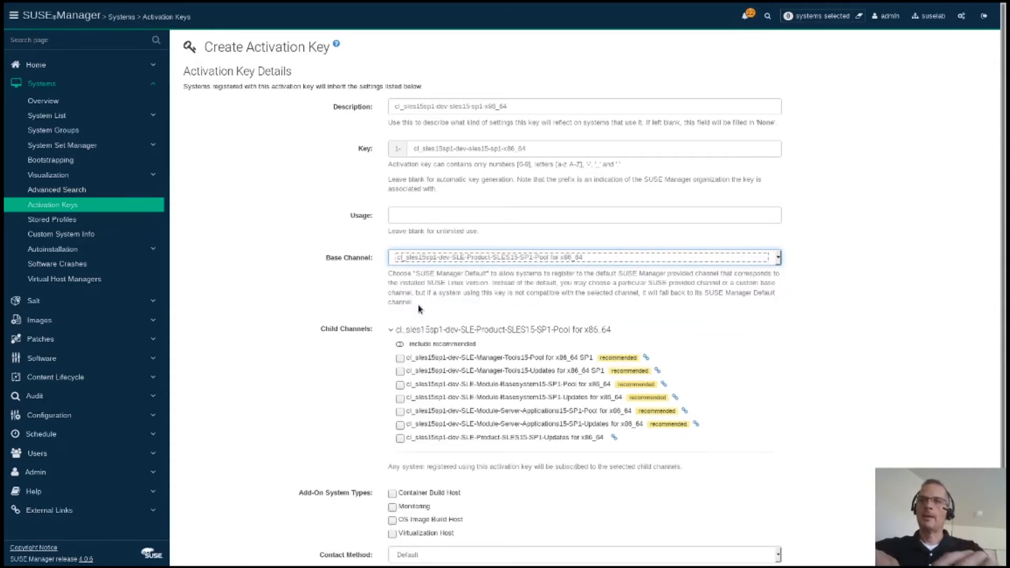
click(400, 346)
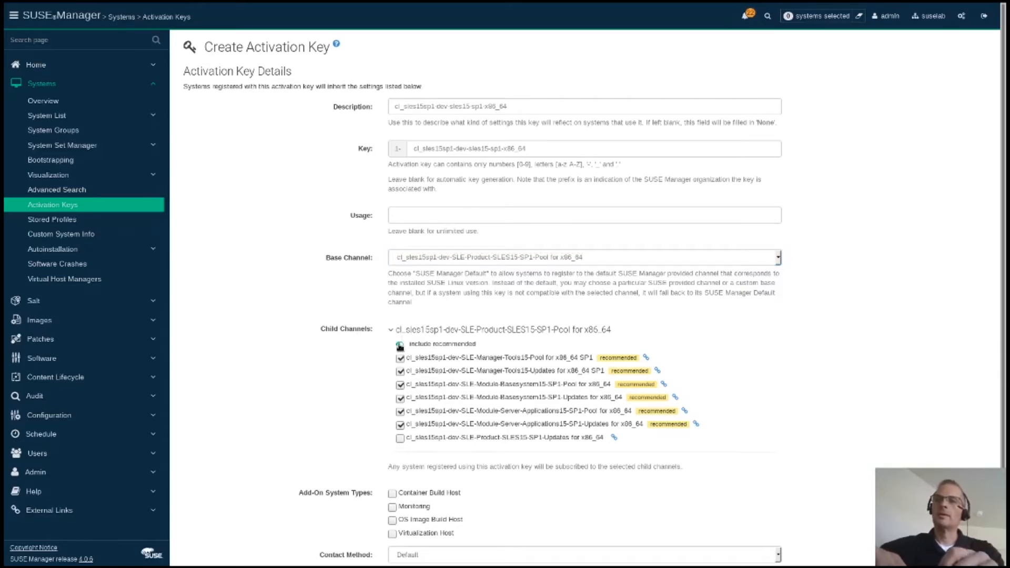
scroll(458, 340, down, 2)
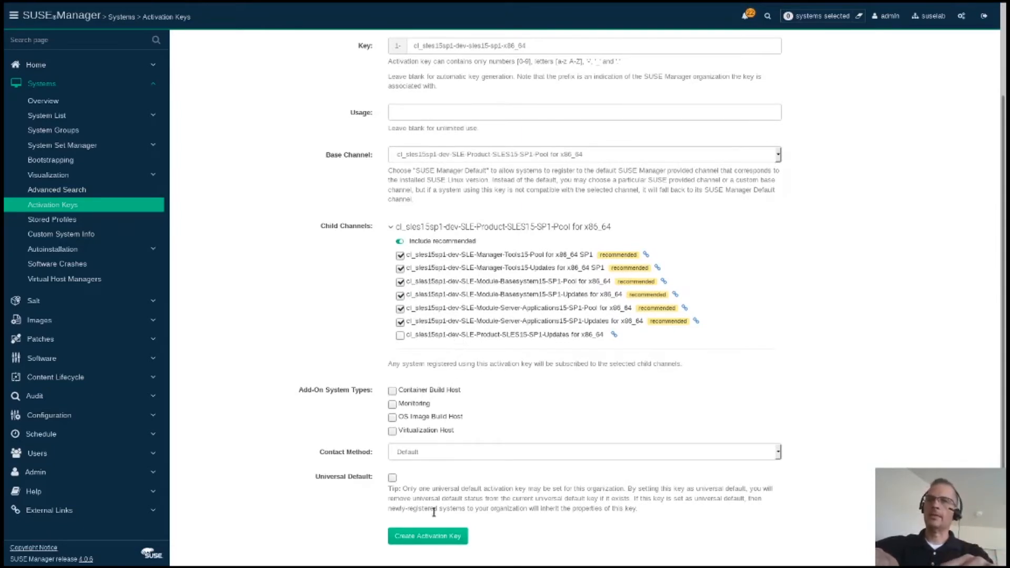
click(430, 536)
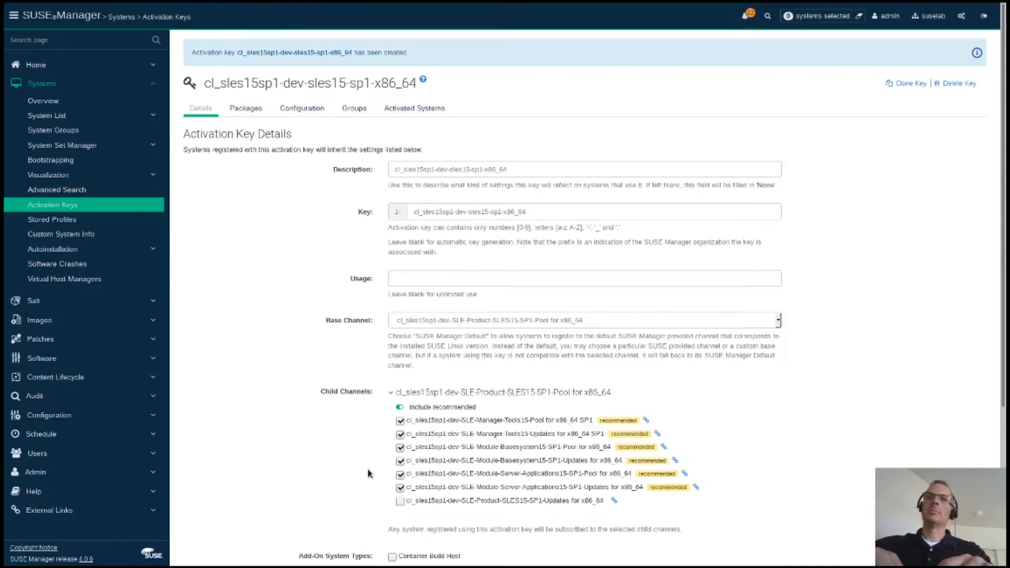
click(72, 209)
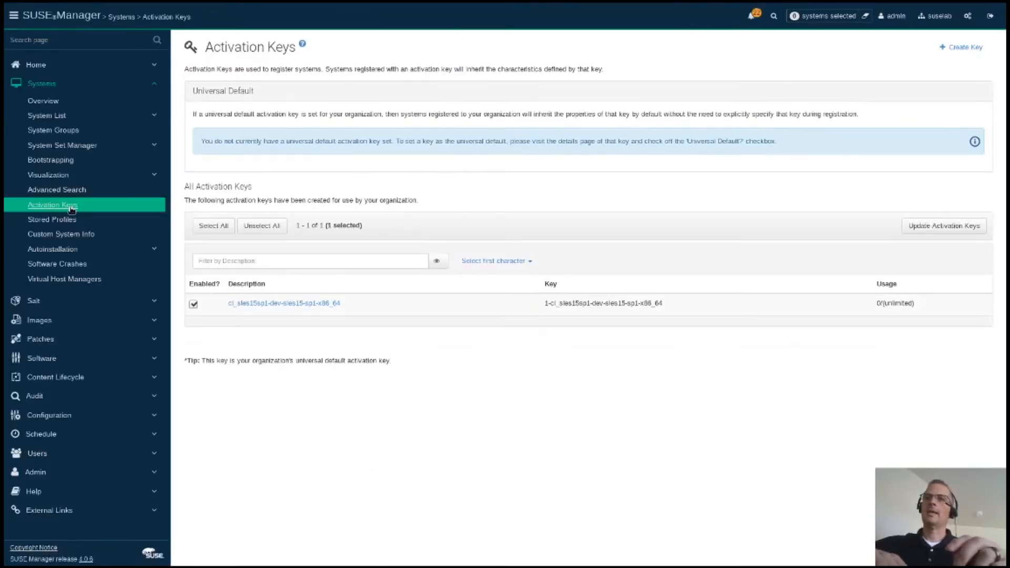
Step: Start another activation key with cl_sles15sp1-test-sles15-sp1-x86_64 as description and key
click(964, 48)
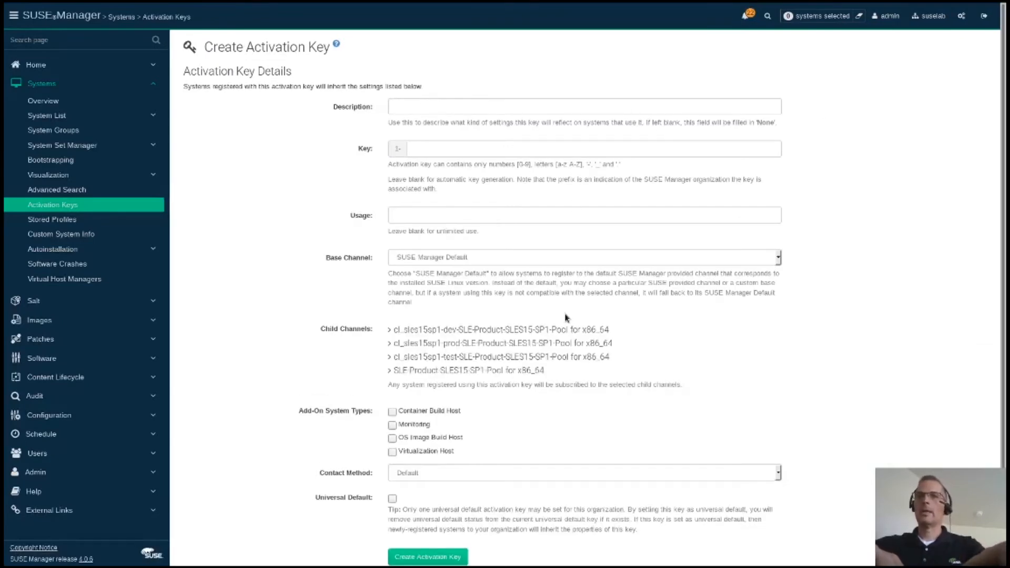
key(alt+Tab)
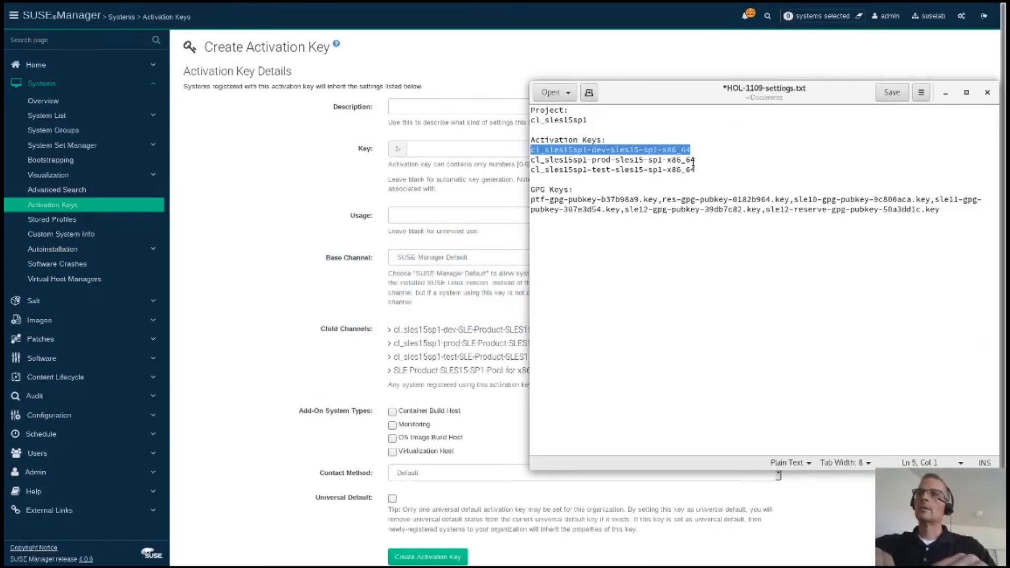
drag(697, 170, 529, 170)
key(ctrl+c)
key(alt+Tab)
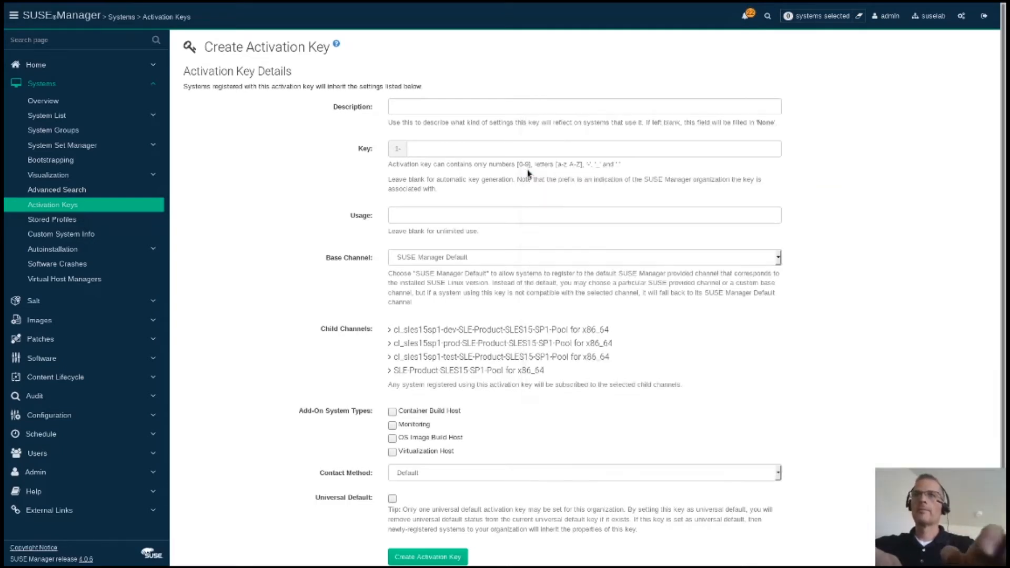
click(518, 104)
key(ctrl+v)
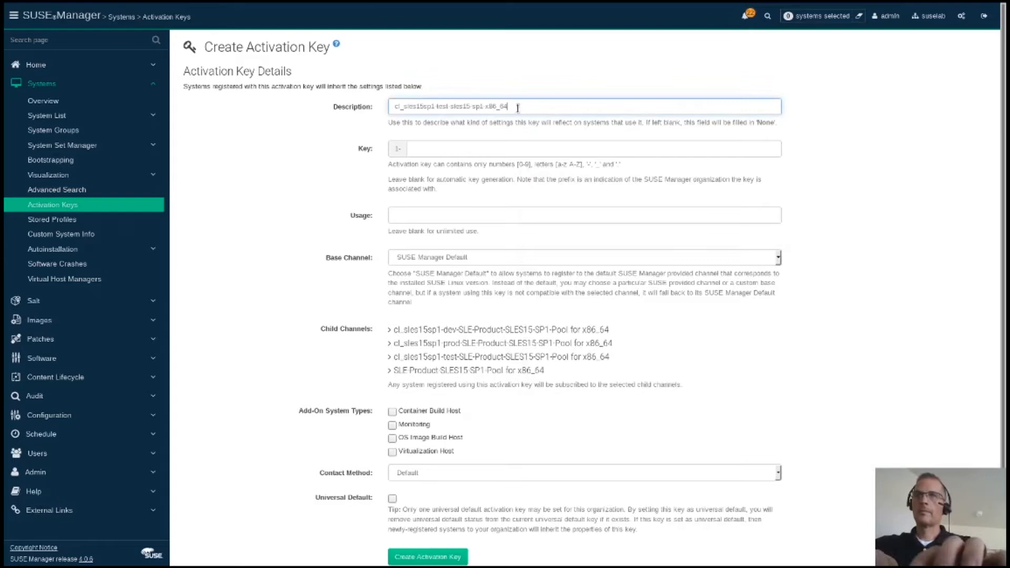
click(513, 148)
key(ctrl+v)
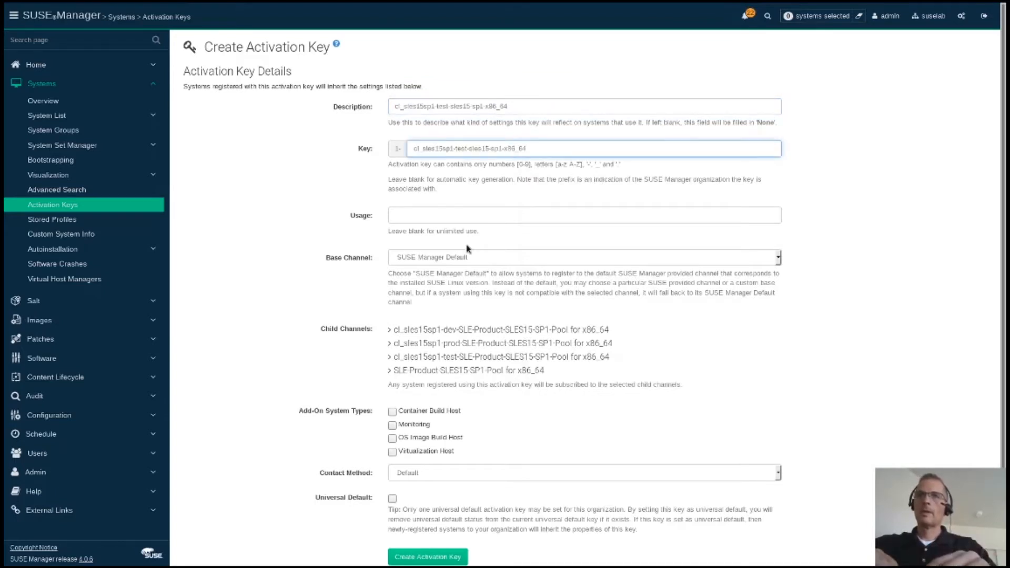
Step: Assign the test base channel with recommended child channels, create the key, and return to the list
click(468, 257)
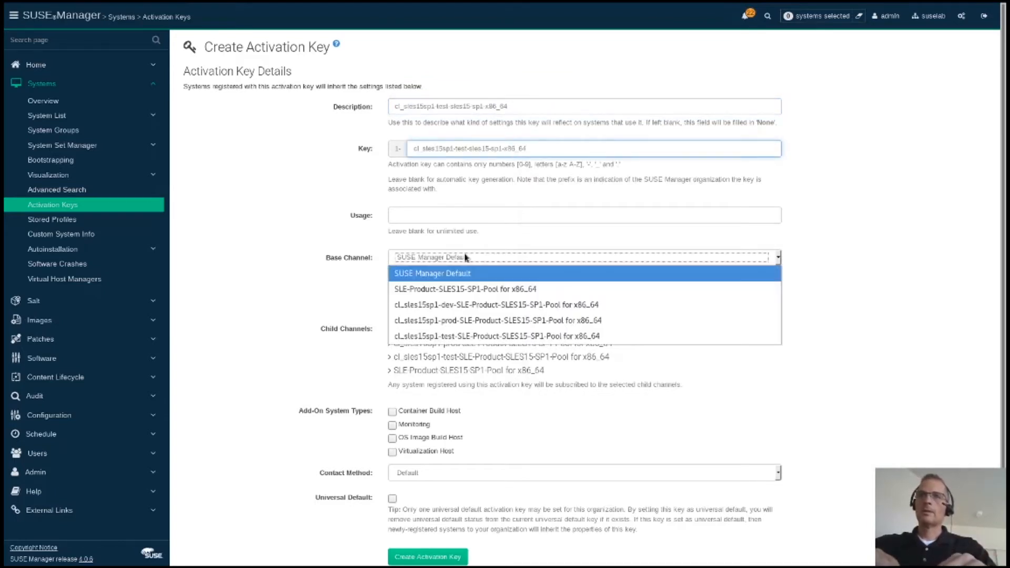
click(456, 335)
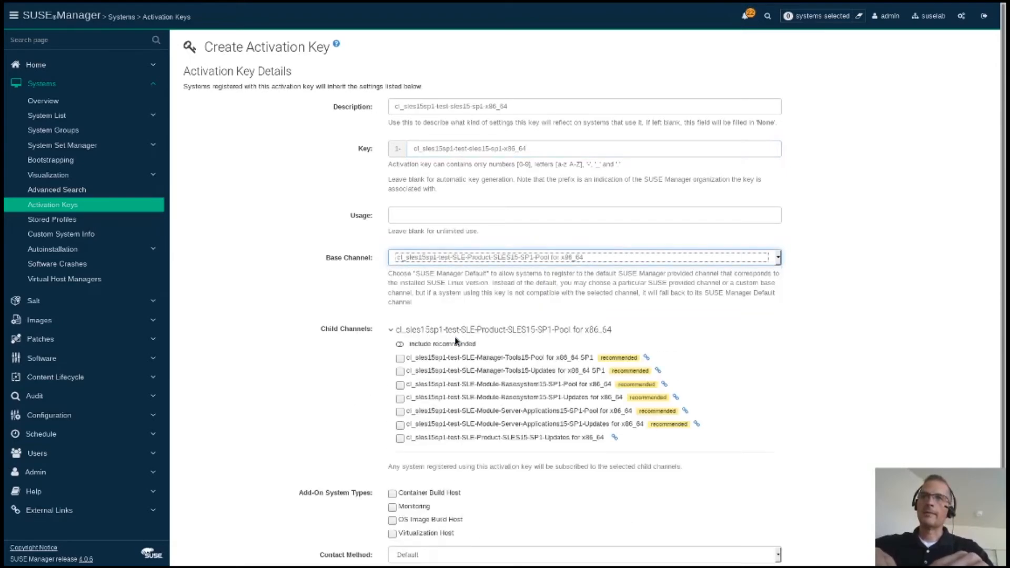
click(421, 345)
scroll(316, 379, down, 4)
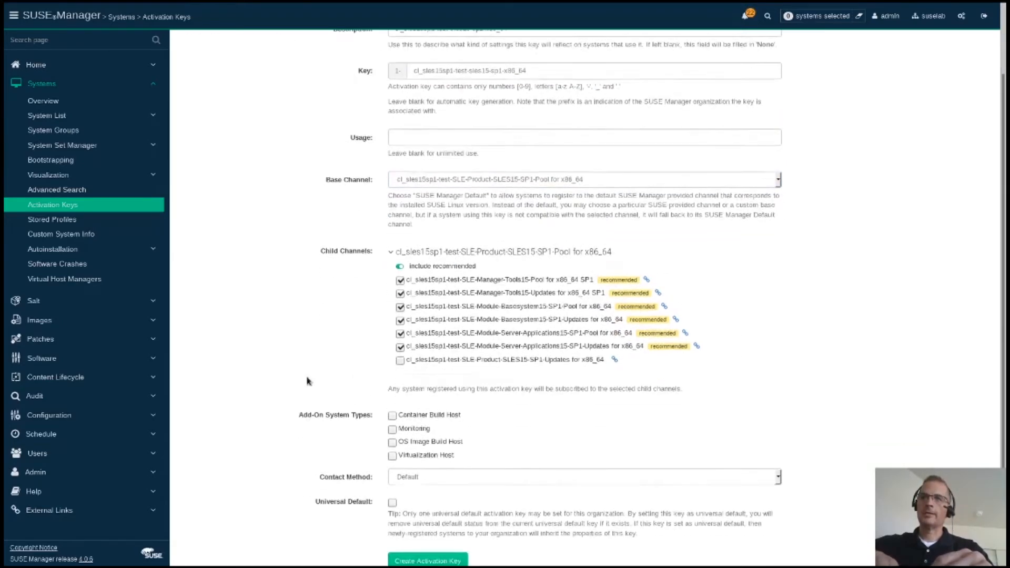
click(397, 541)
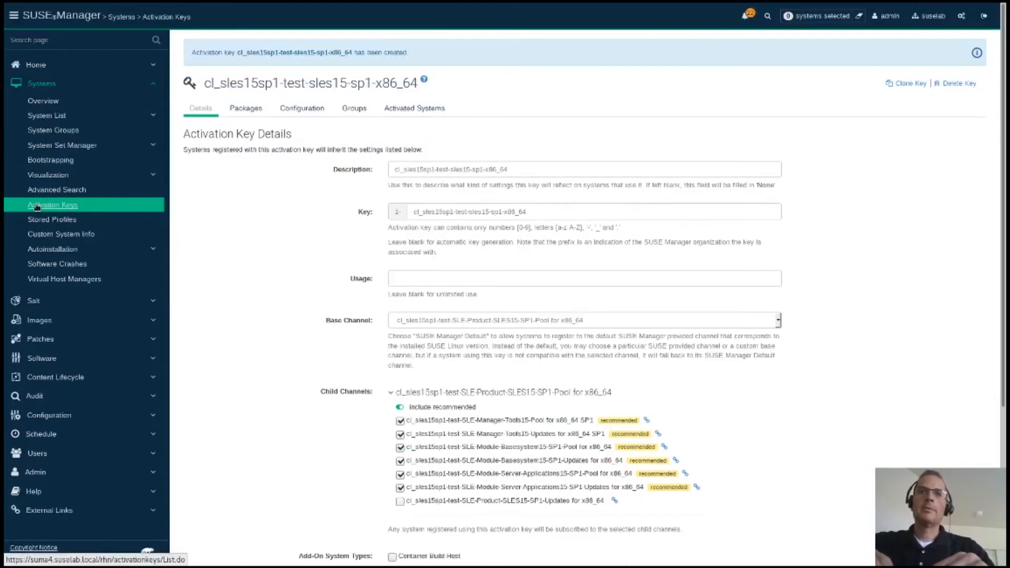
click(36, 203)
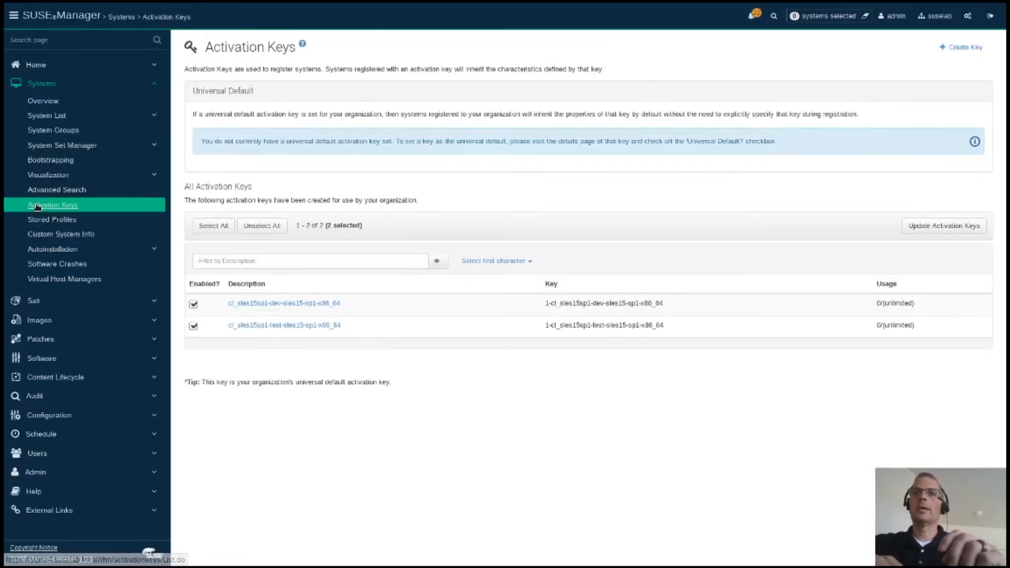
Step: Start the prod activation key, entering cl_sles15sp1-prod-sles15-sp1-x86_64 as description and key
click(965, 47)
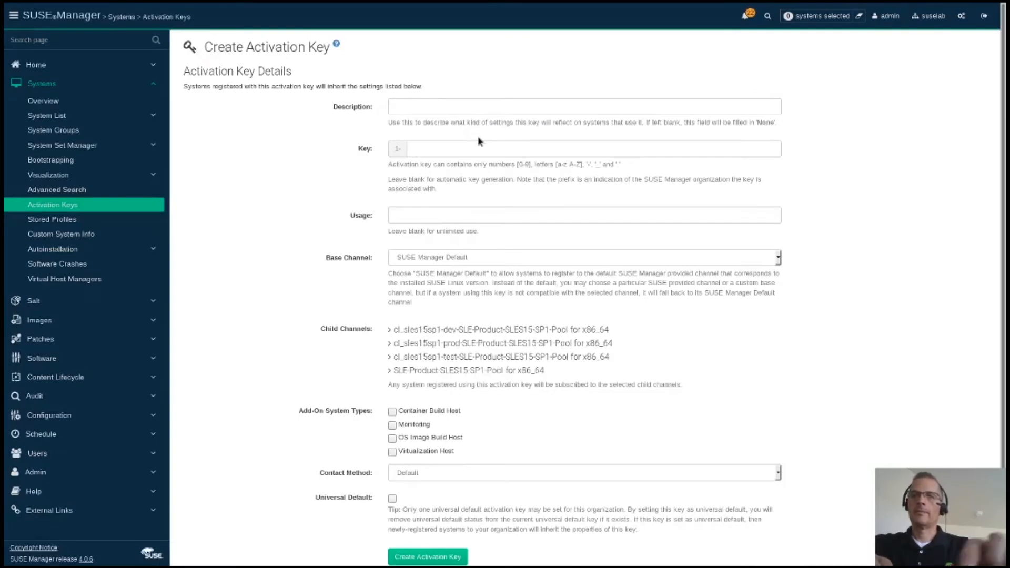
key(alt+Tab)
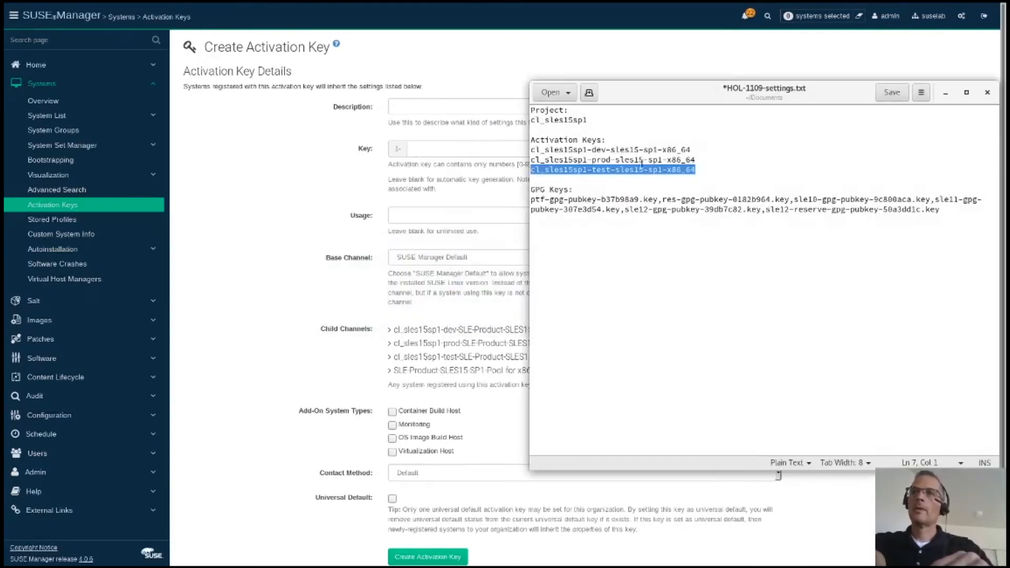
drag(700, 176, 531, 146)
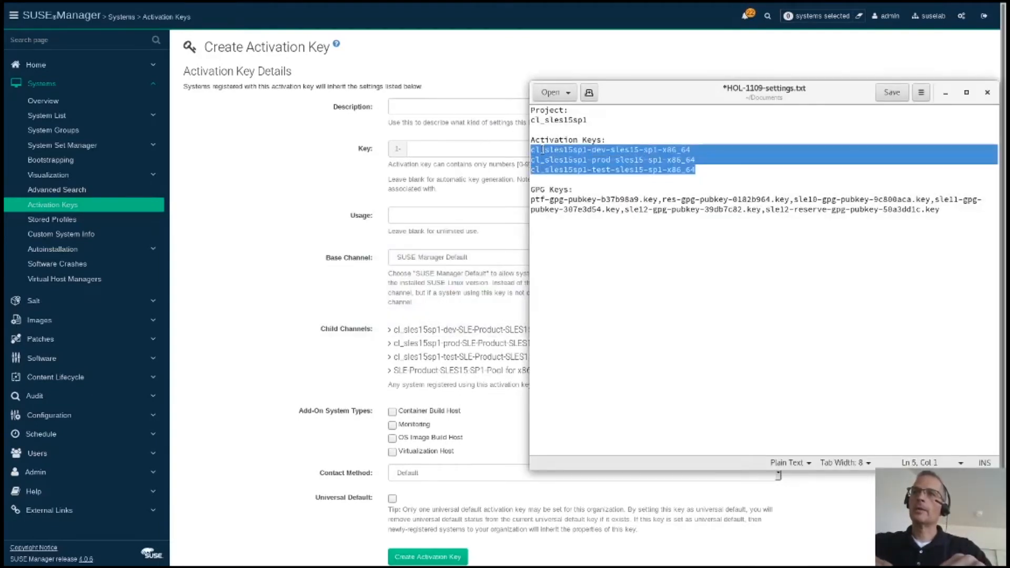
click(542, 150)
drag(698, 160, 523, 161)
key(ctrl+c)
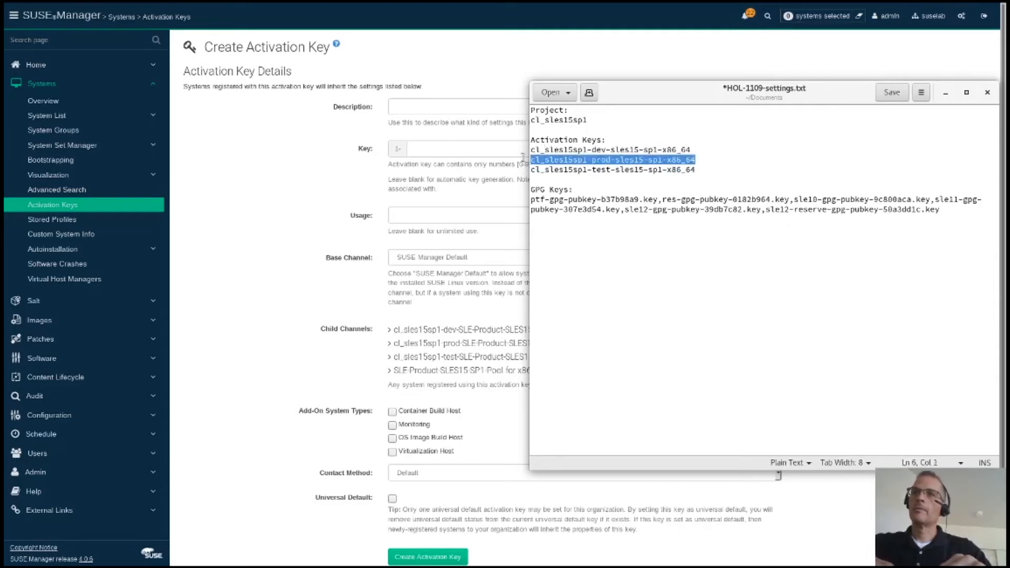
click(523, 161)
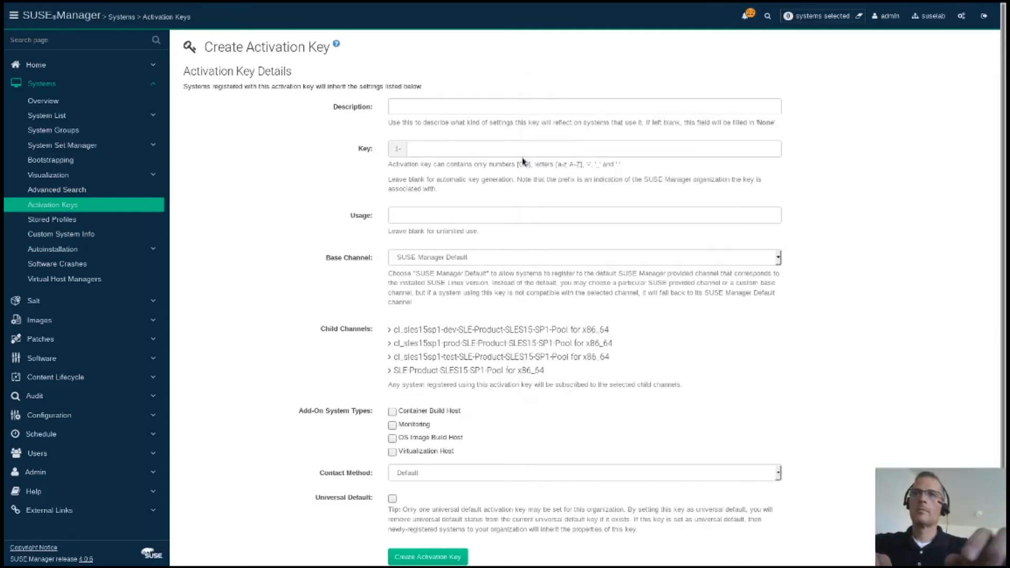
click(482, 113)
key(ctrl+v)
click(476, 148)
key(ctrl+v)
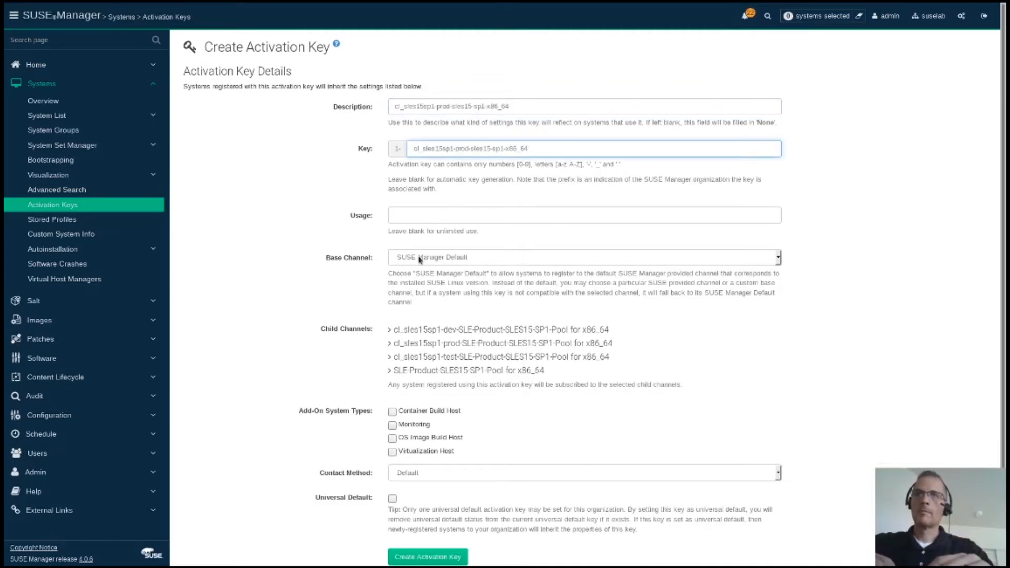
Step: Assign the prod SLES15 SP1 Pool base channel with recommended child channels and create the key
click(442, 257)
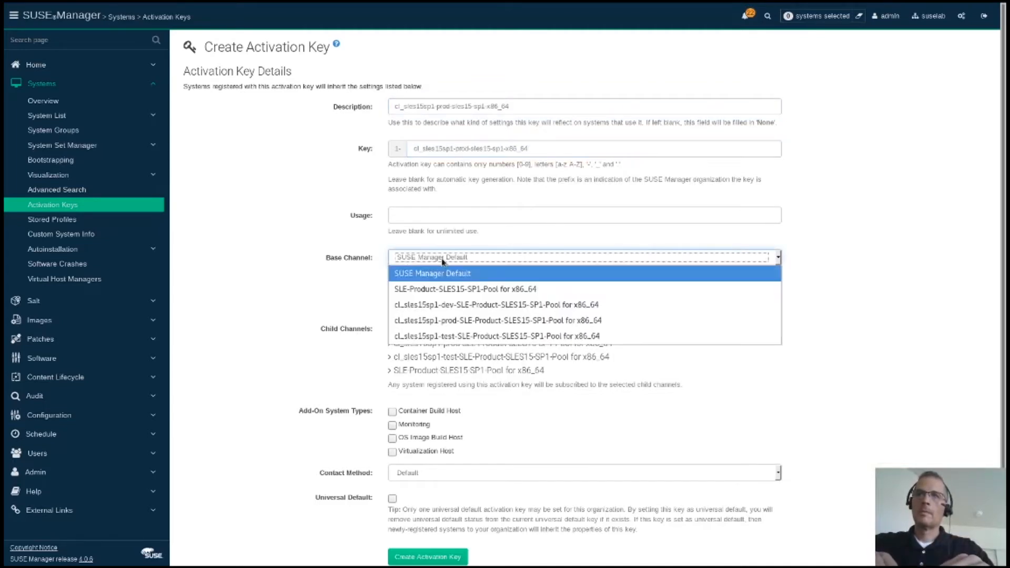
click(441, 320)
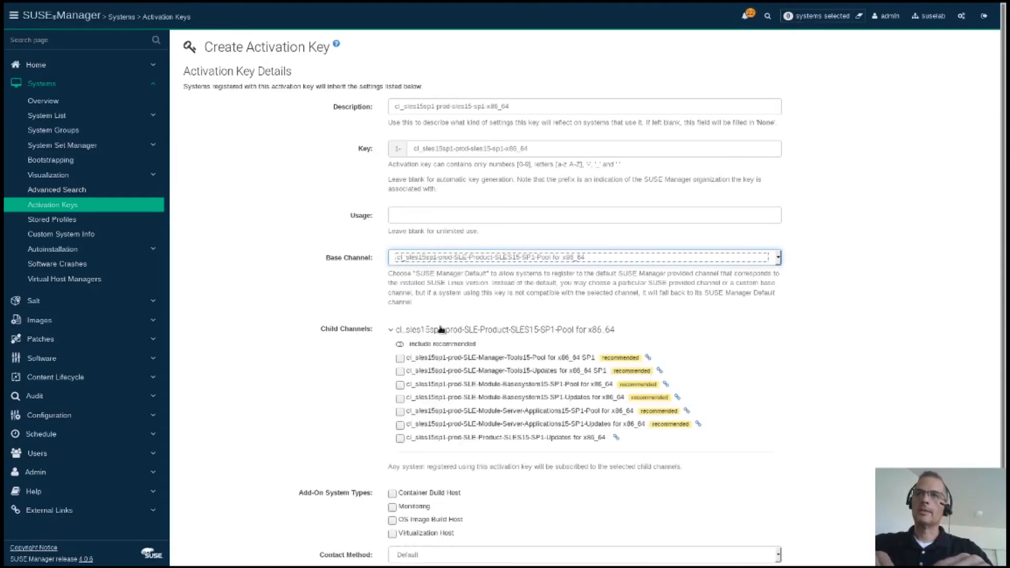
click(401, 346)
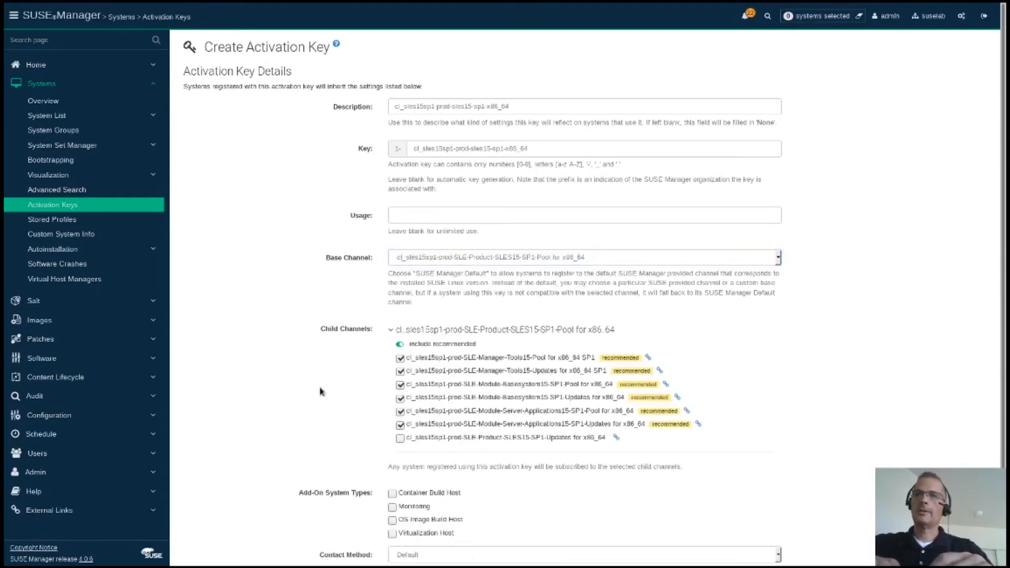
scroll(322, 392, down, 2)
click(399, 537)
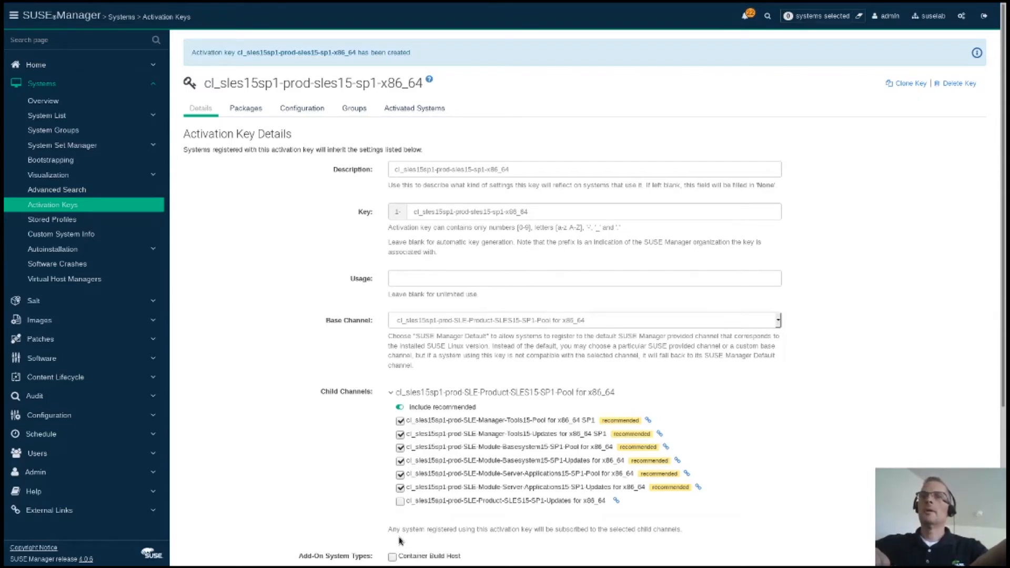
key(alt+Tab)
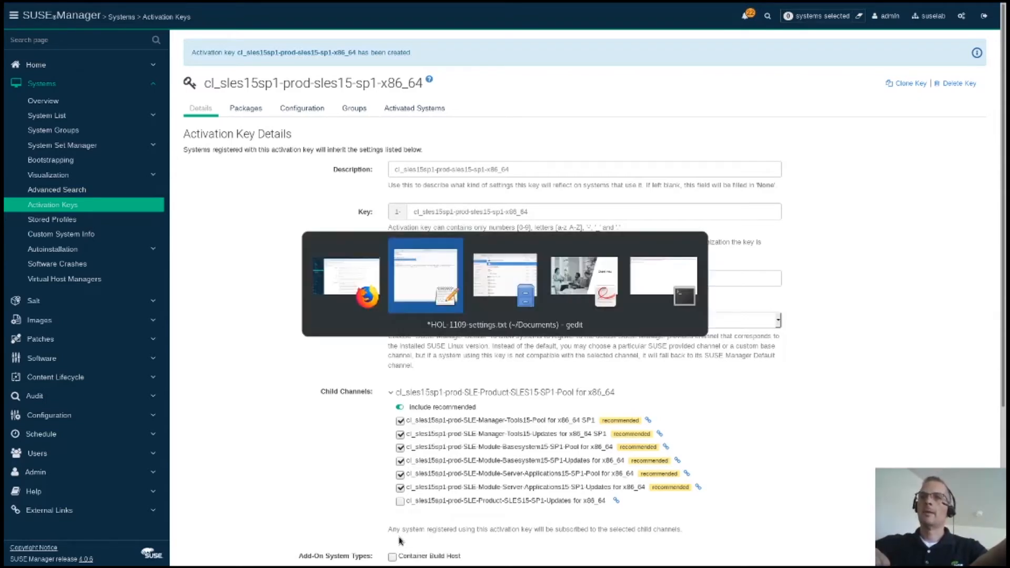
Step: In the terminal, regenerate the bootstrap script with mgr-bootstrap and list the bootstrap folder's files
key(alt+Tab)
key(alt+Tab)
key(alt+Tab)
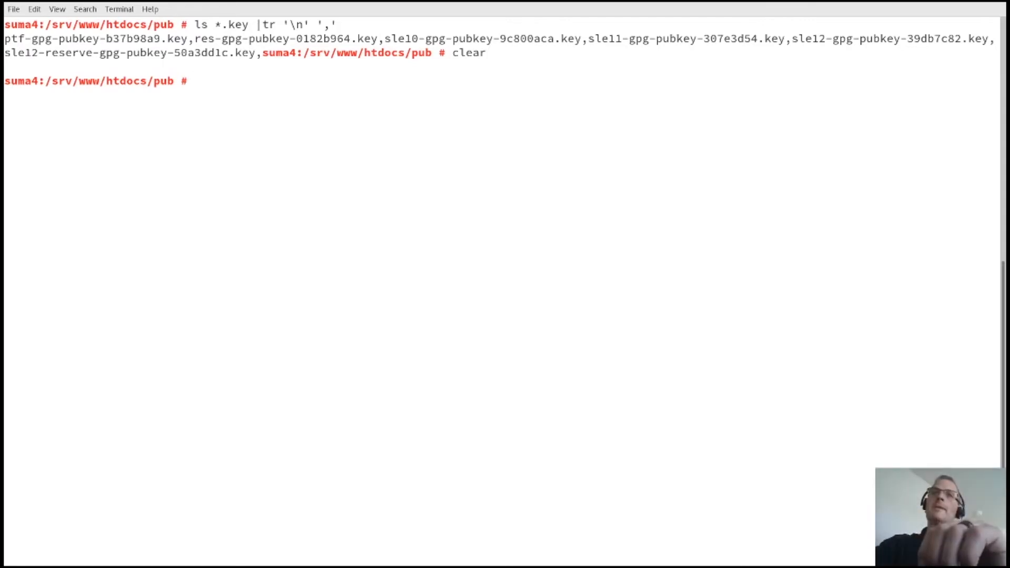
text(ll)
key(Return)
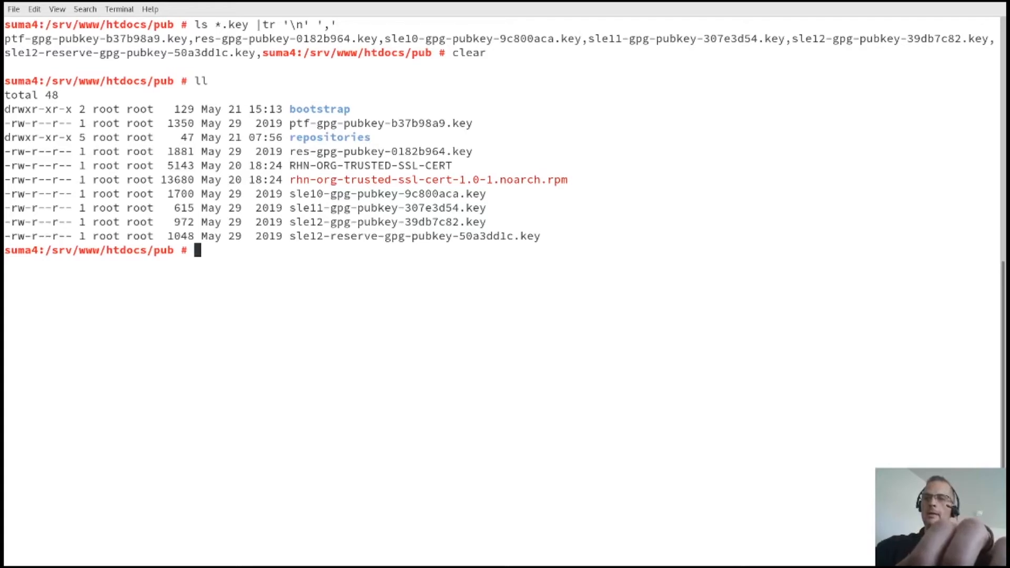
text(mgr)
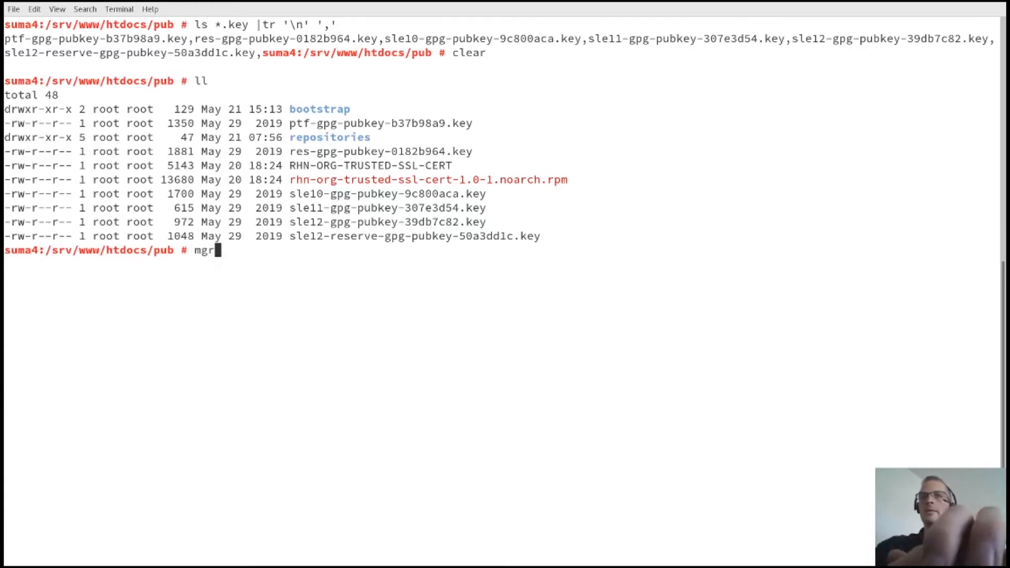
text(-bootstrap)
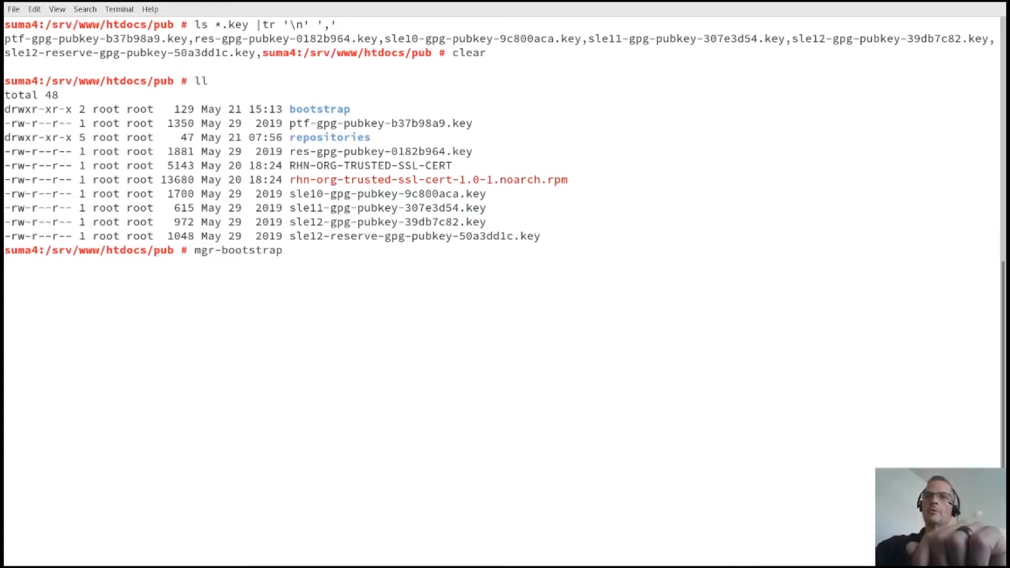
key(Return)
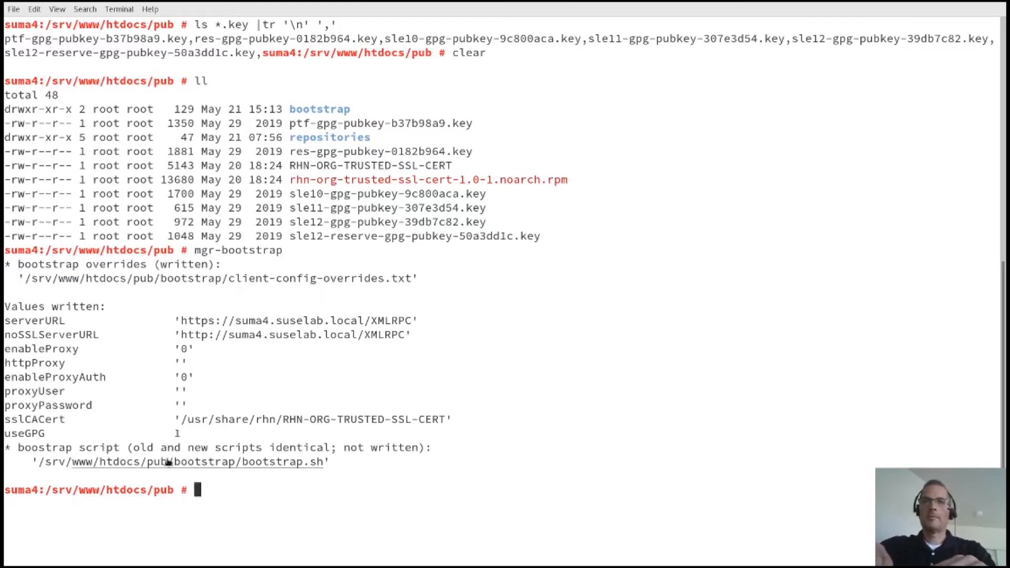
text(cd b)
key(Tab)
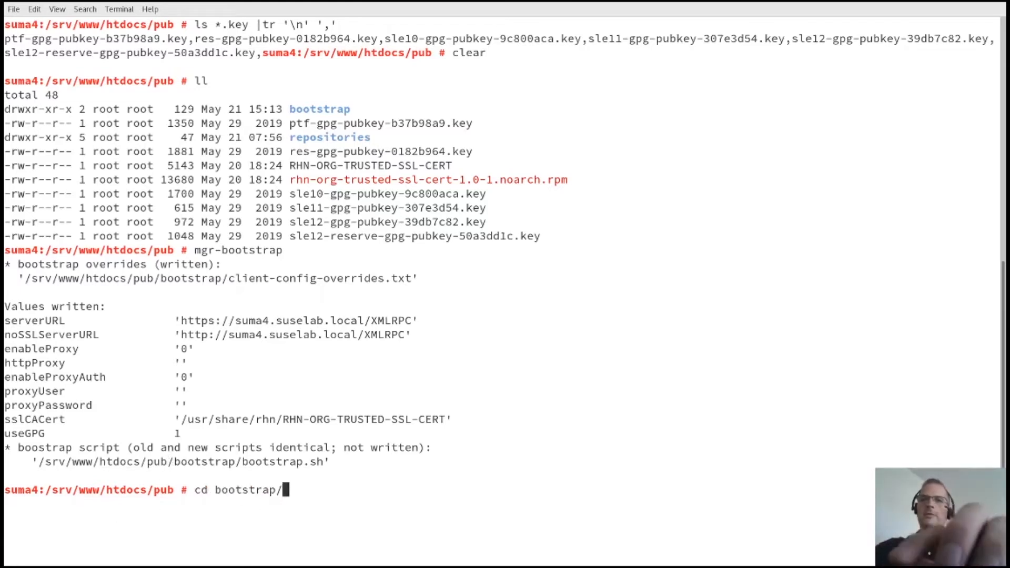
key(Return)
text(ls)
key(Return)
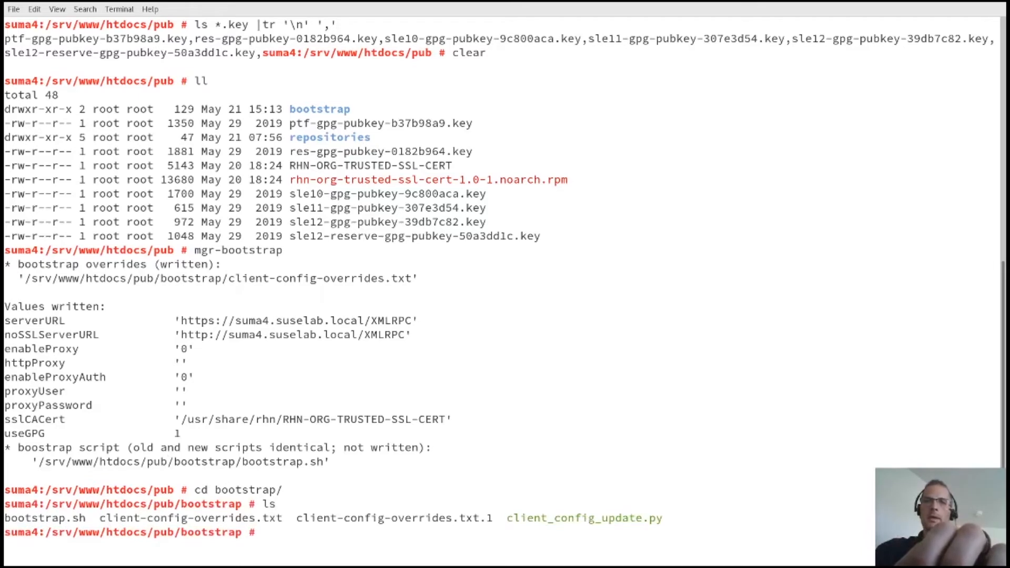
Step: Copy bootstrap.sh to cl_sles15sp1-dev-sles15-sp1-x86_64.sh in the bootstrap folder
text(cp b)
key(Tab)
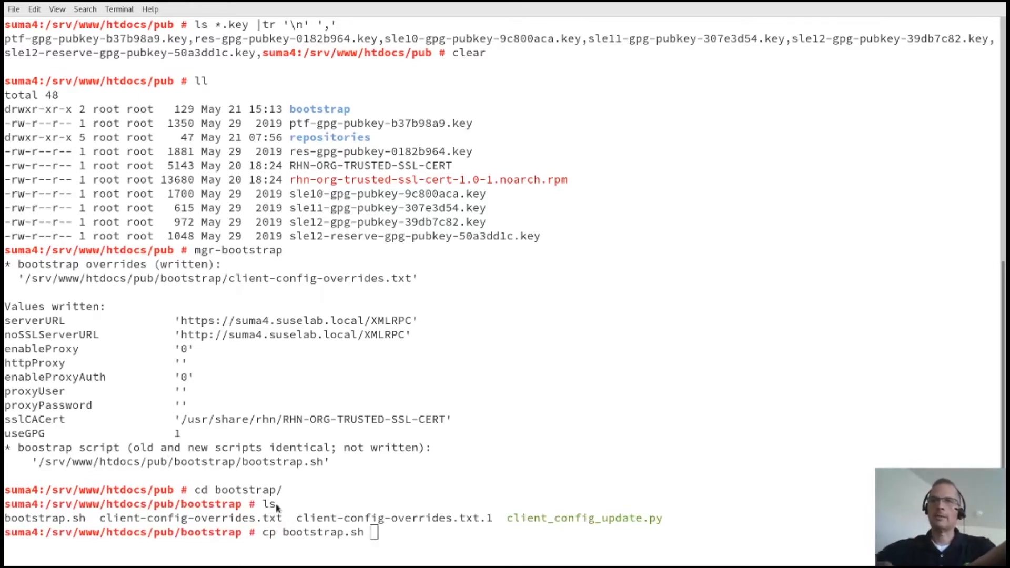
key(alt+Tab)
key(alt+Tab)
key(ctrl+shift+v)
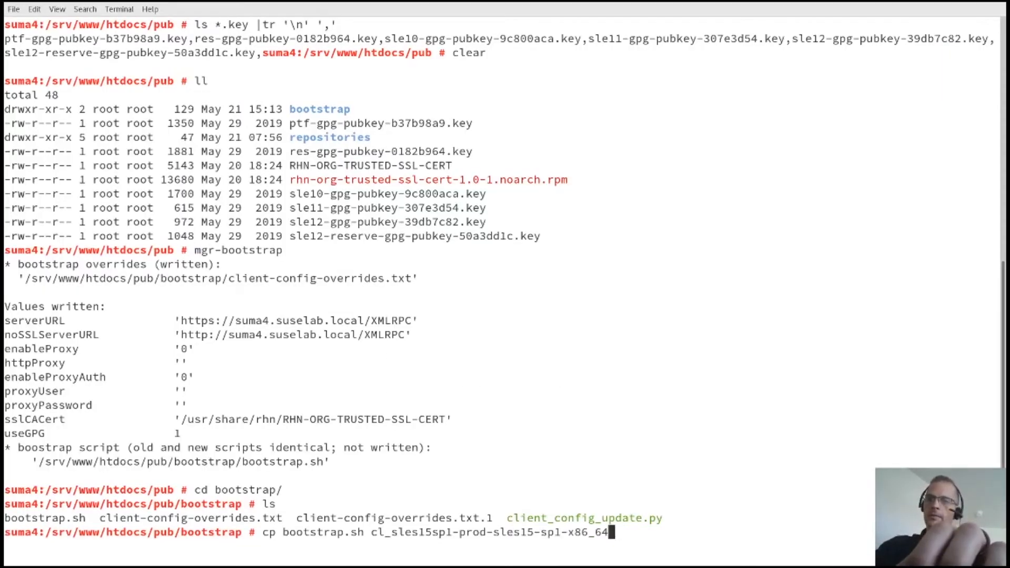
text(.sh)
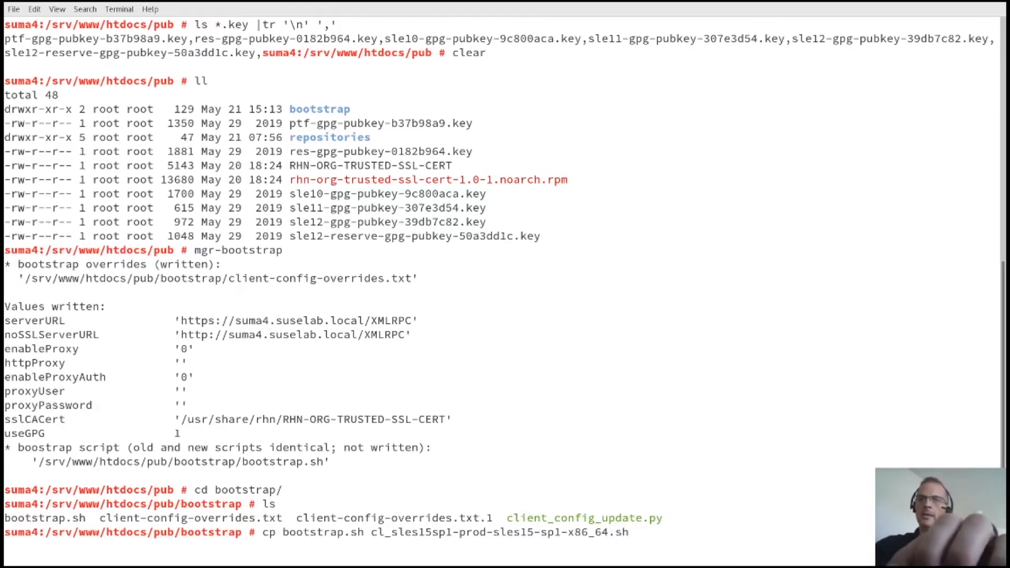
key(Left)
key(Left)
key(Left)
key(Left)
key(Left)
key(Left)
key(Left)
key(Left)
key(Left)
key(Left)
key(Left)
key(Left)
key(Left)
key(Left)
key(Left)
key(Left)
key(Left)
key(Left)
key(Left)
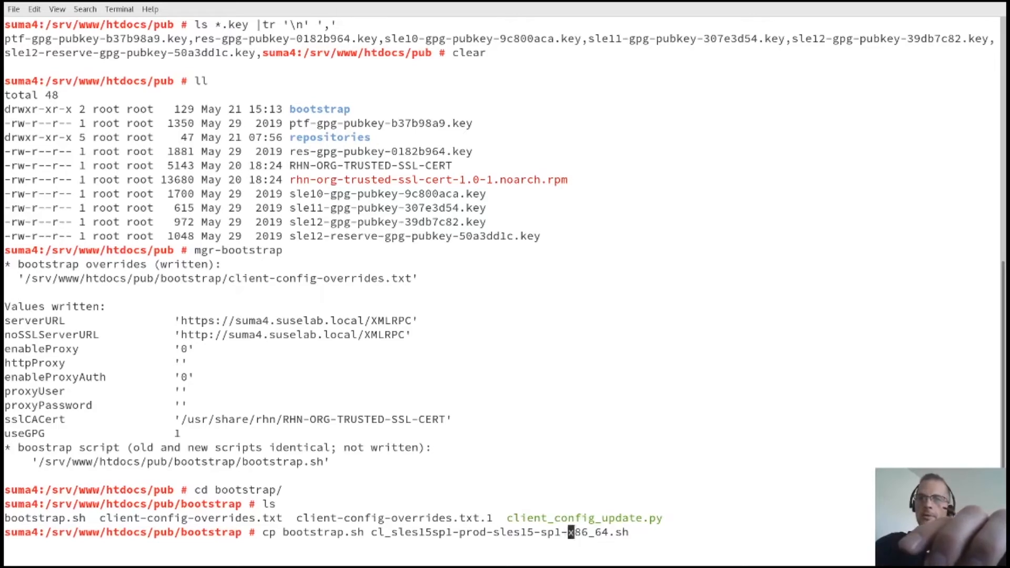
key(BackSpace)
key(BackSpace)
key(BackSpace)
key(BackSpace)
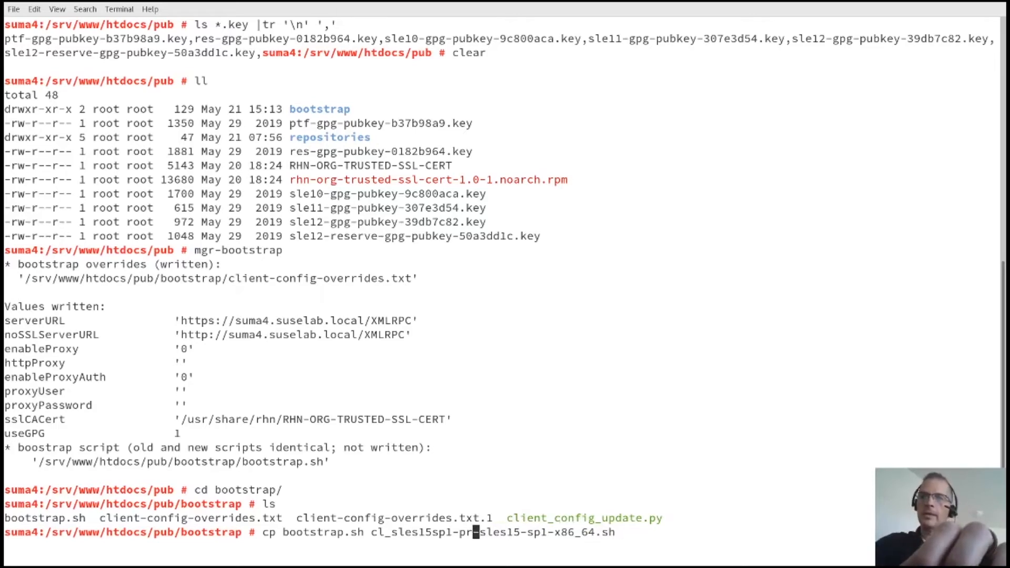
text(dev)
key(Return)
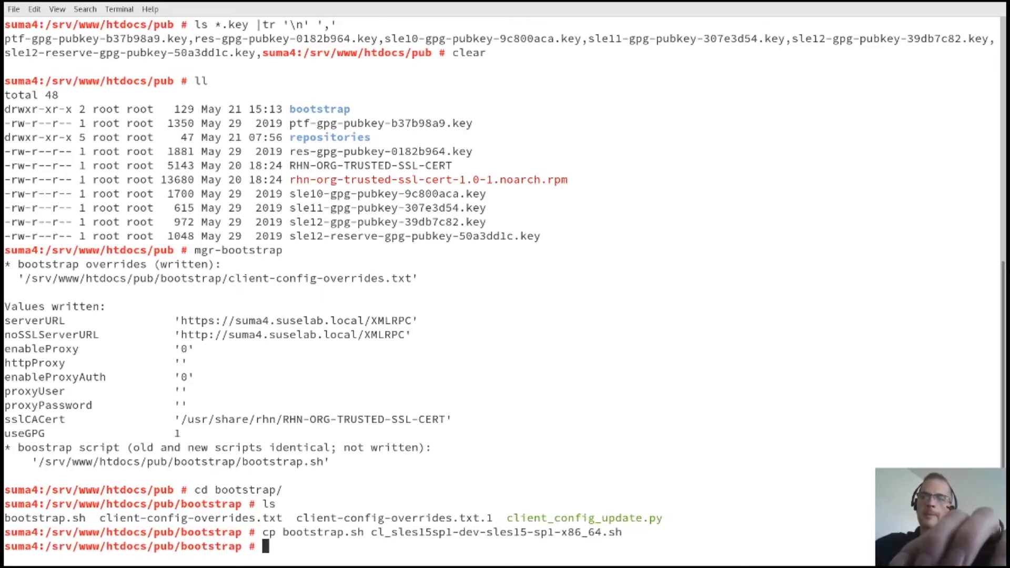
text(vi c)
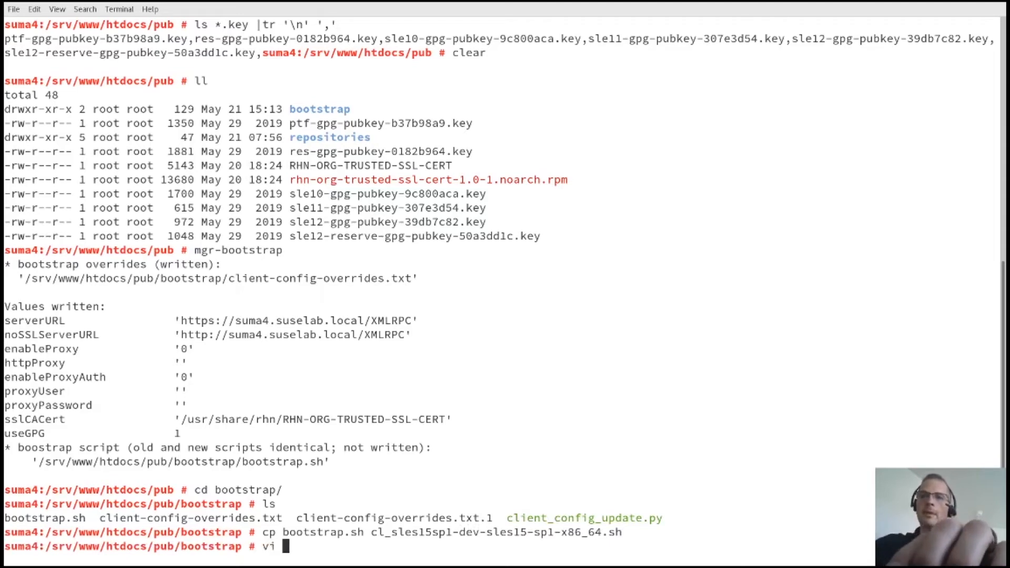
text(l)
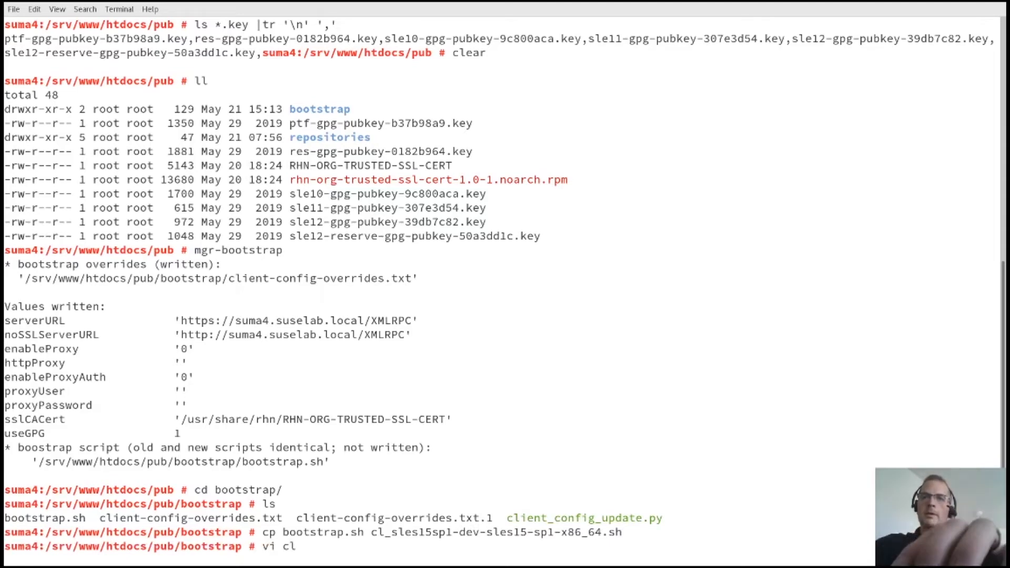
text(_)
key(Tab)
key(Return)
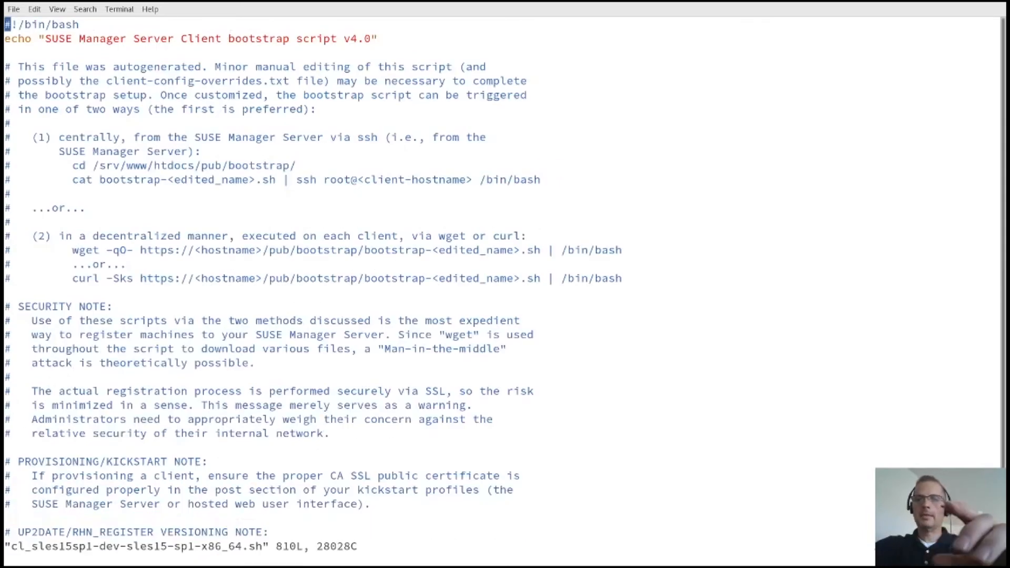
key(ctrl+f)
key(ctrl+f)
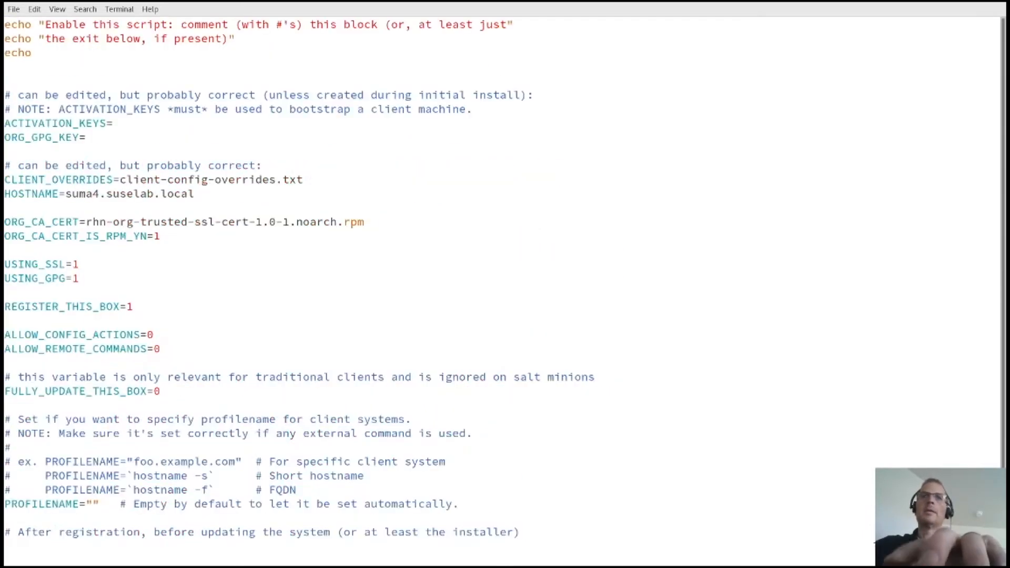
key(j)
key(j)
key(shift+a)
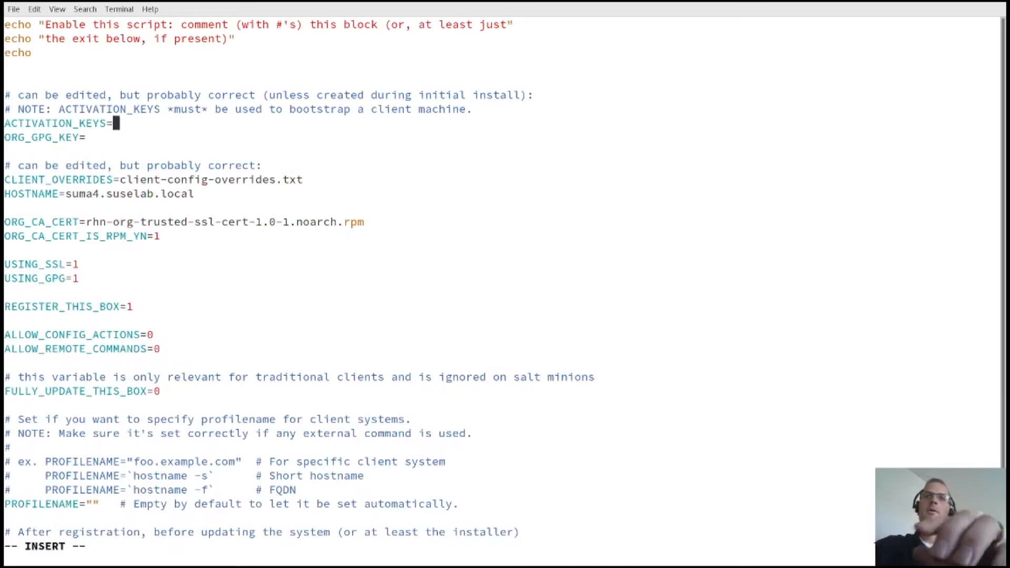
text(")
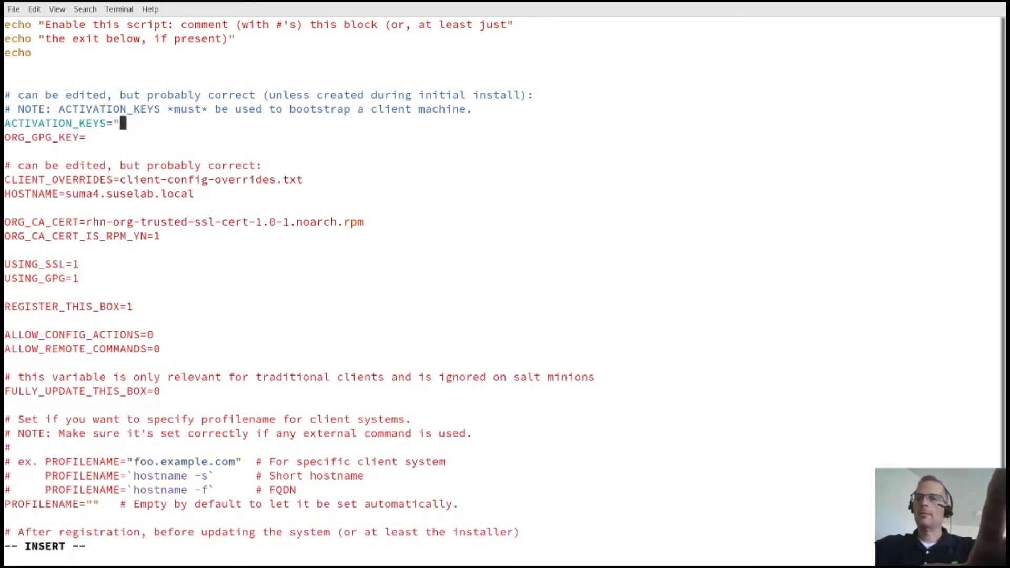
text(1)
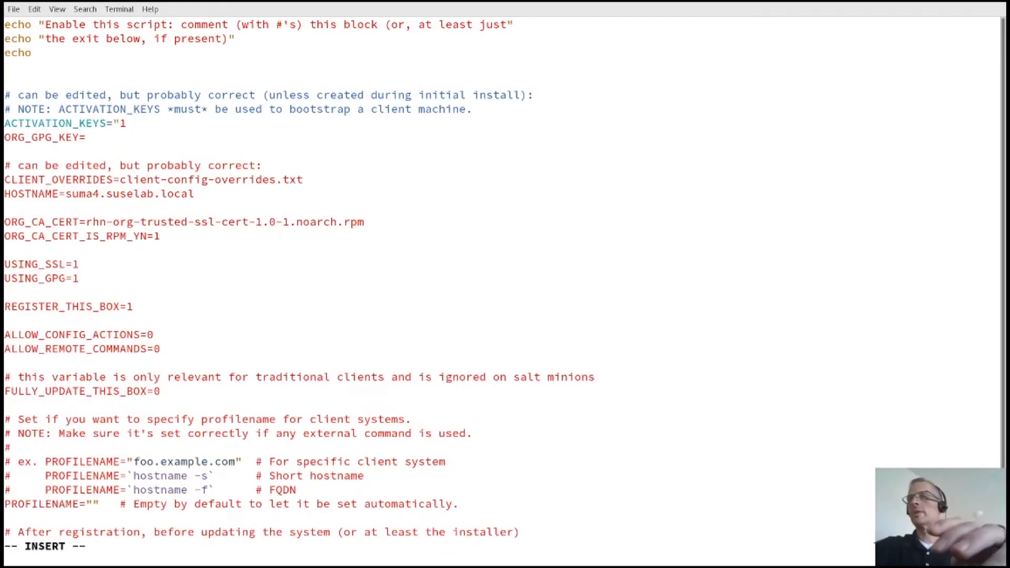
text(-)
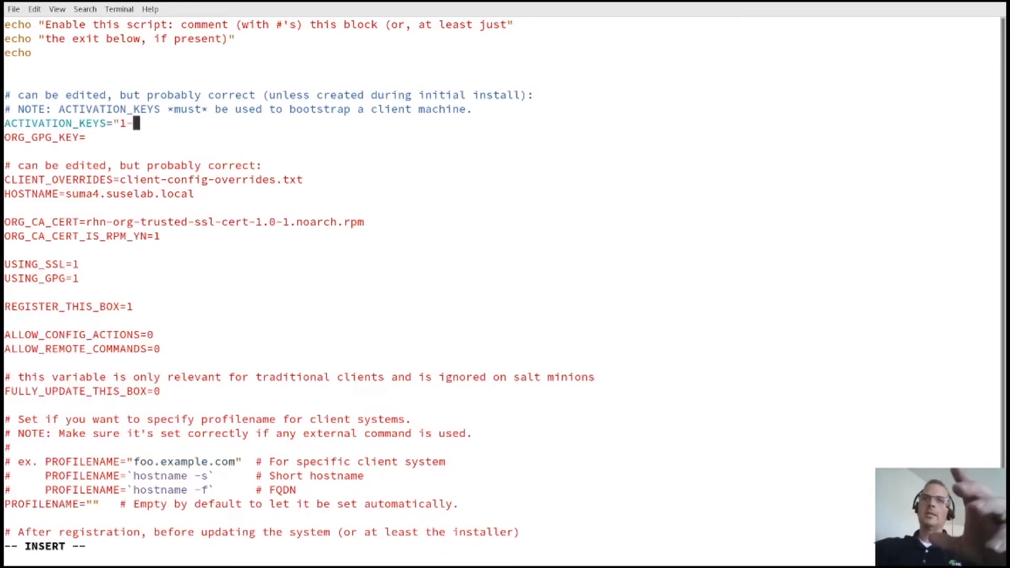
text(cl_sles15sp1-prod-sles15-sp1-x86_64)
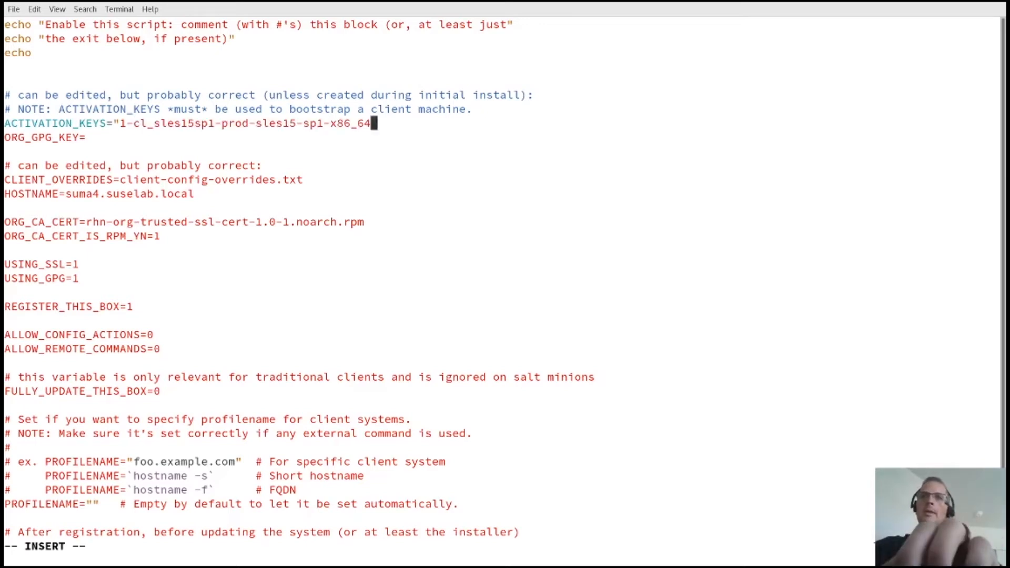
text(")
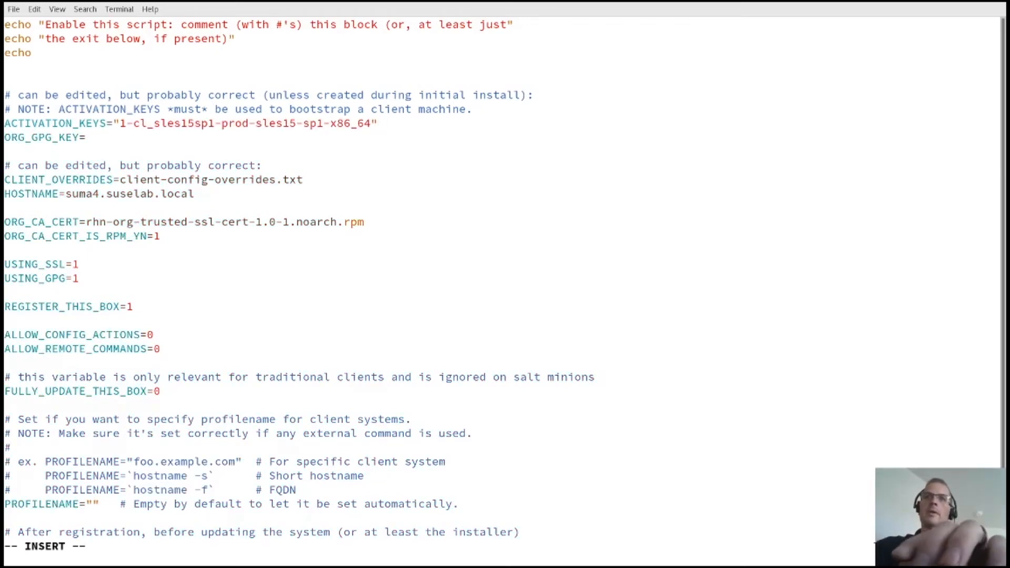
key(Escape)
key(Left)
key(Left)
key(Left)
key(Left)
key(Left)
key(Left)
key(Left)
key(Left)
key(Left)
key(Left)
key(Left)
key(Left)
key(Left)
key(Left)
key(Left)
key(Left)
key(Left)
key(Left)
key(Left)
key(Left)
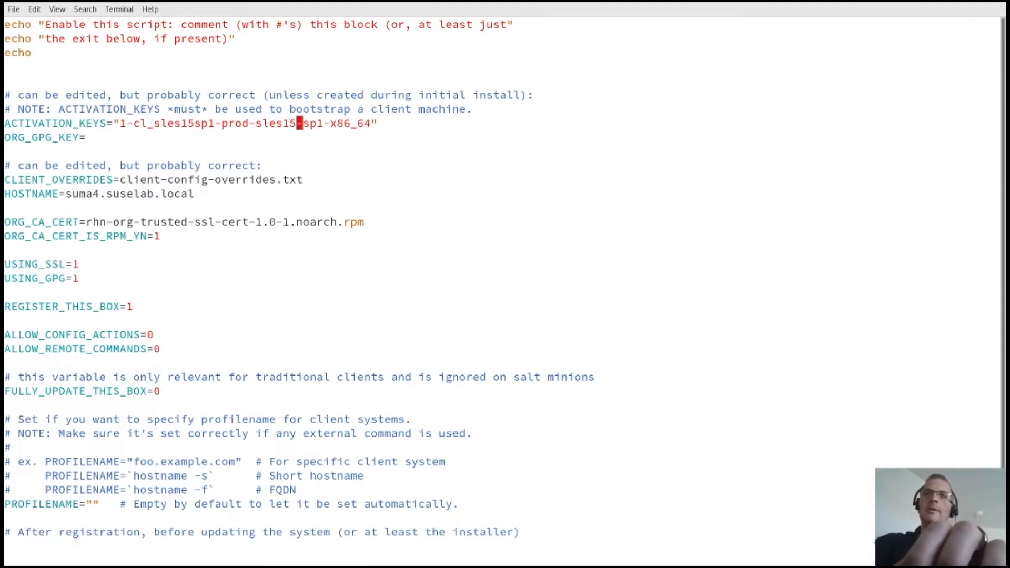
key(Left)
key(Left)
key(Delete)
key(Delete)
key(Delete)
key(Delete)
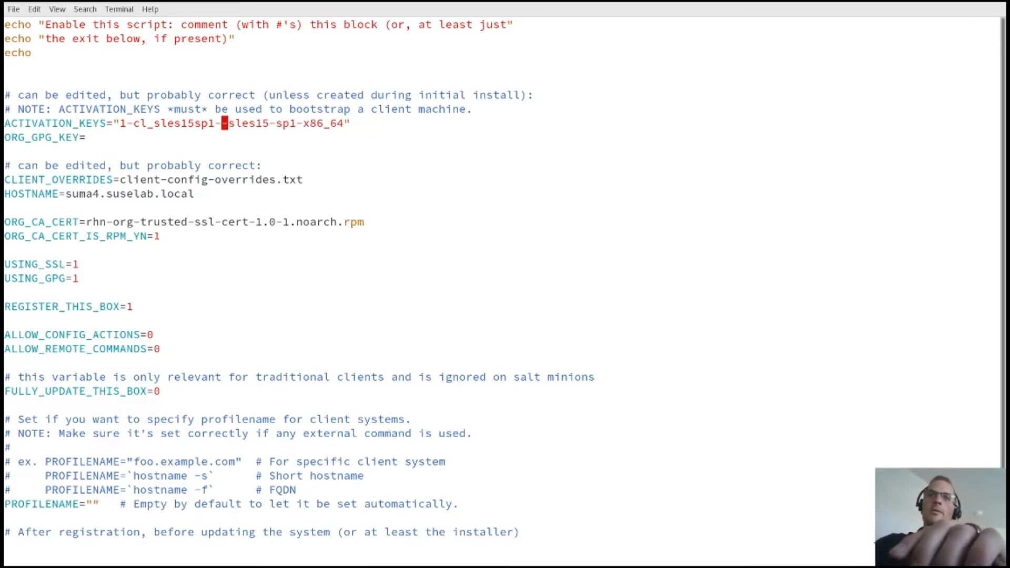
text(idev)
key(Escape)
Step: Fill ORG_GPG_KEY with the quoted list of six GPG key files, then save and quit with :wq
key(Down)
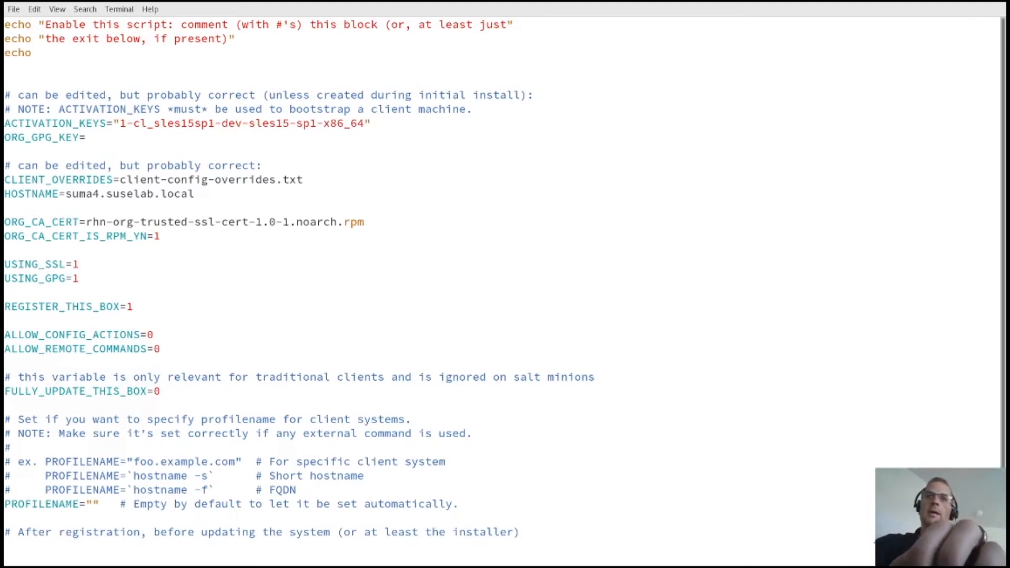
key(shift+a)
text(")
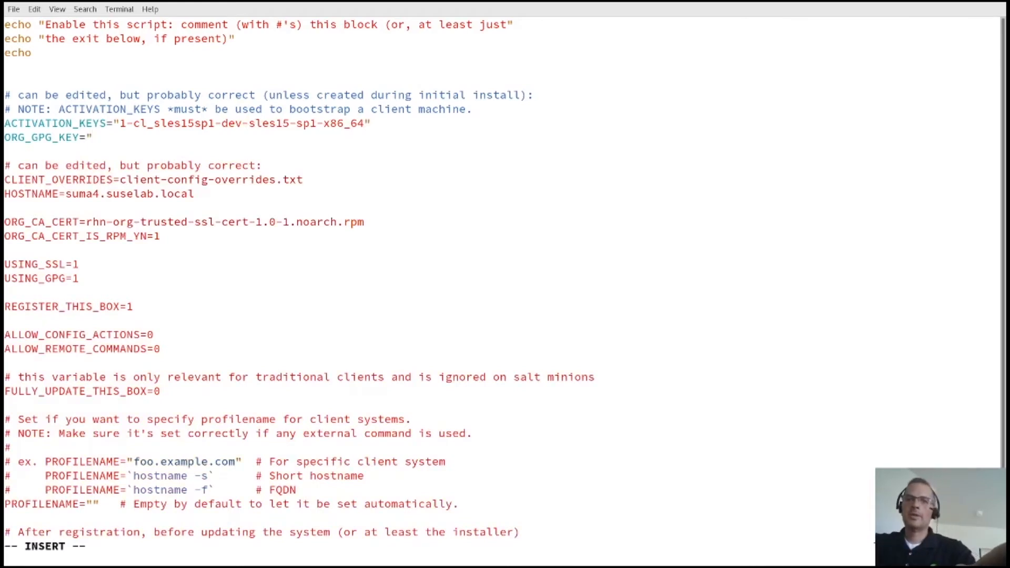
key(alt+Tab)
key(alt+Tab)
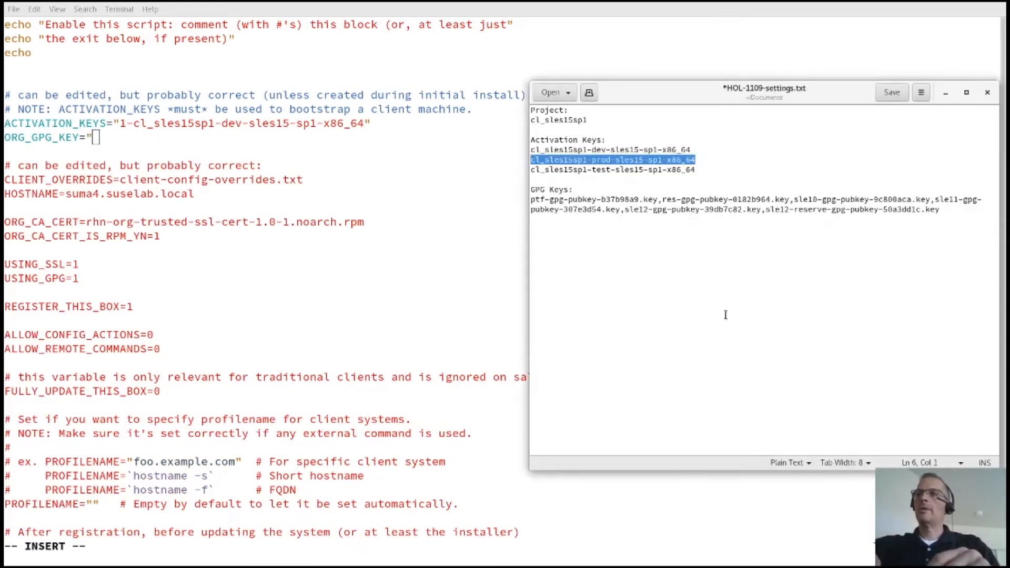
drag(953, 210, 522, 201)
key(ctrl+c)
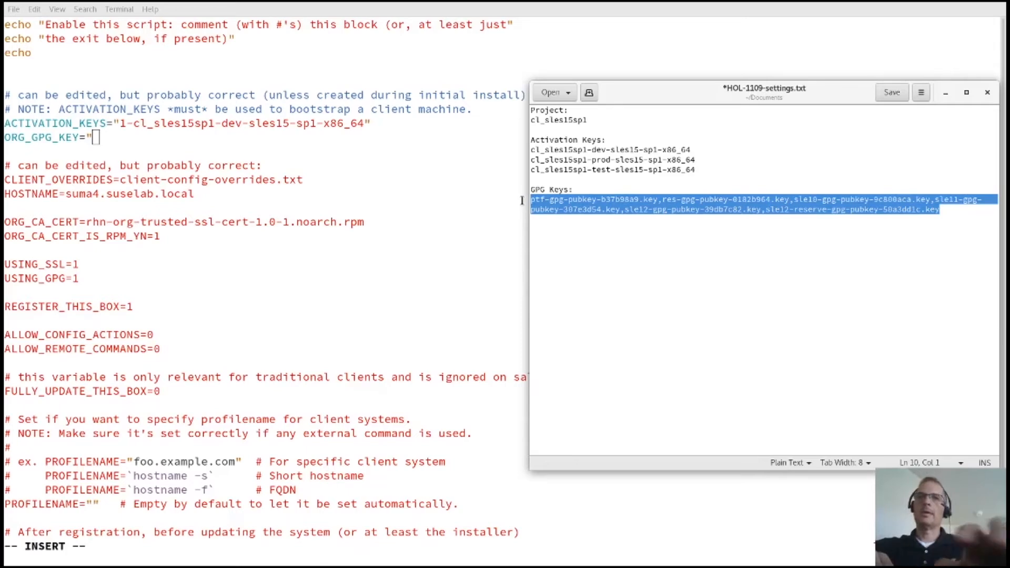
click(522, 201)
middle_click(522, 200)
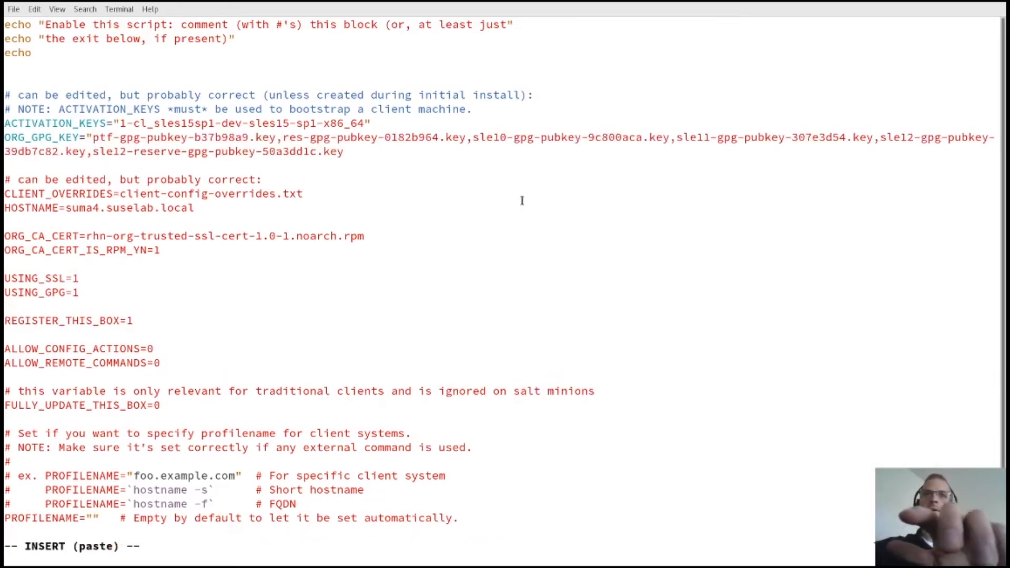
text(")
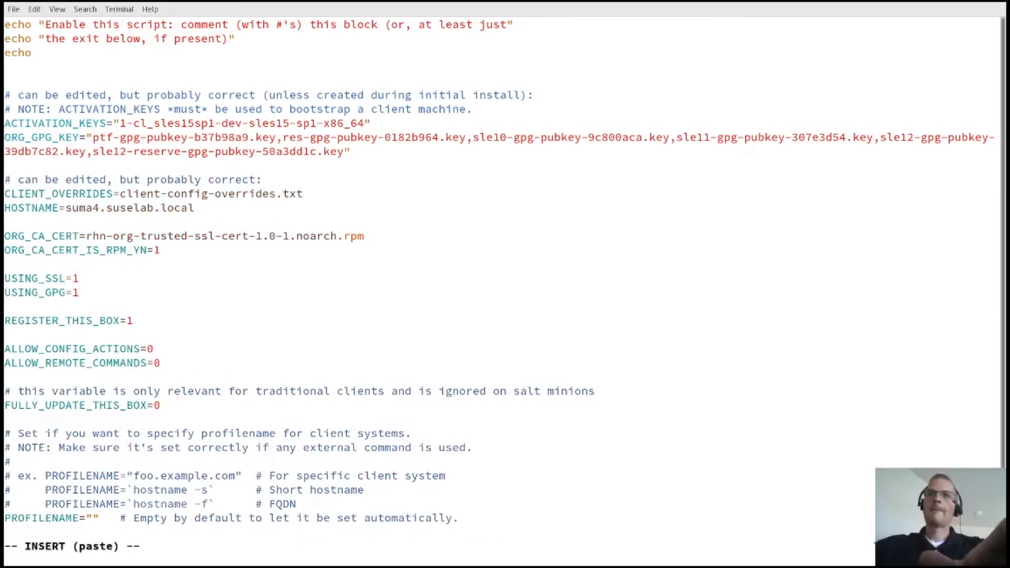
key(Escape)
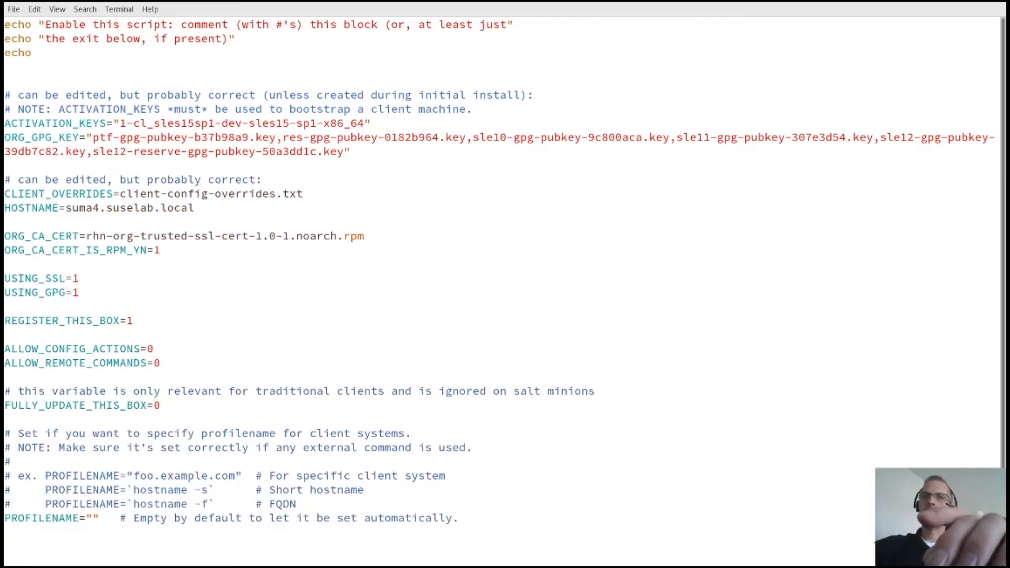
text(:wq)
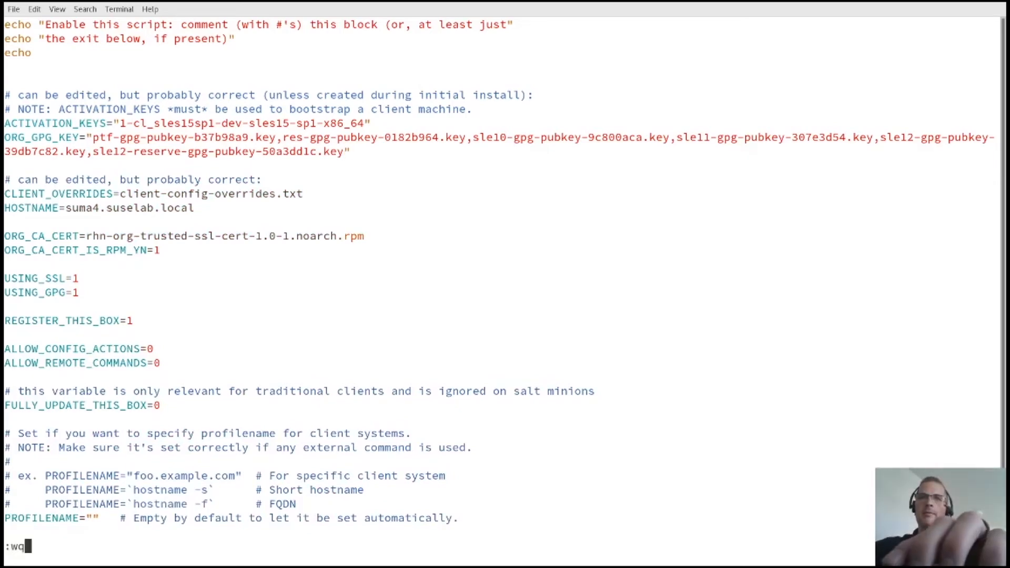
key(Return)
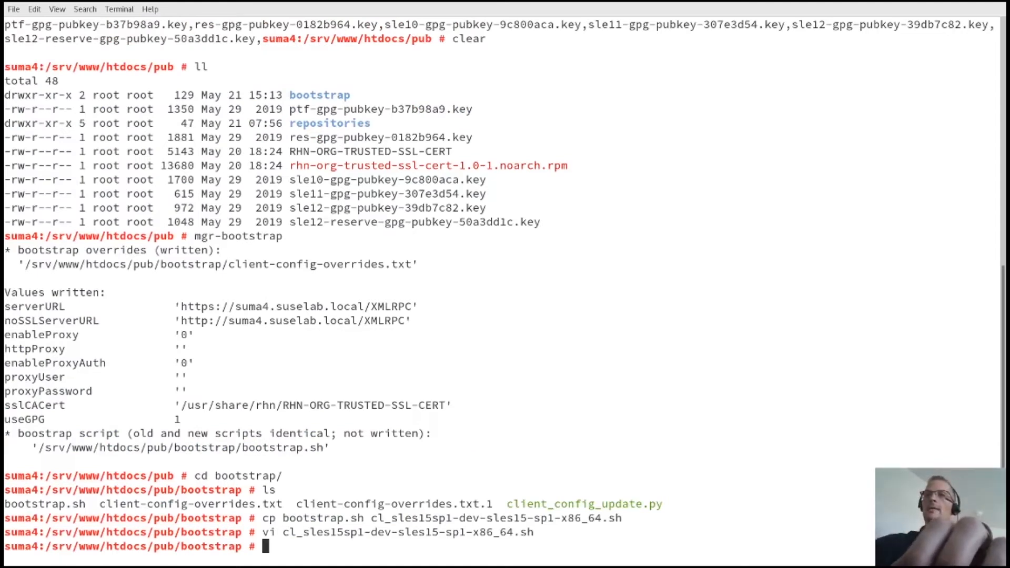
Step: Copy the dev script to cl_sles15sp1-test-sles15-sp1-x86_64.sh, correcting a misspelled first copy
text(cp cl_)
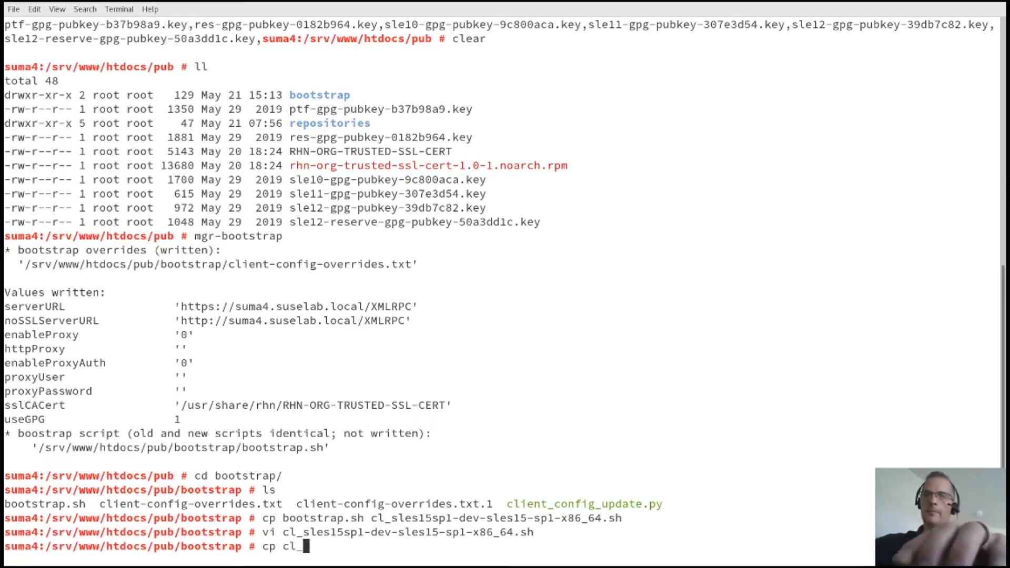
key(Tab)
text(cl)
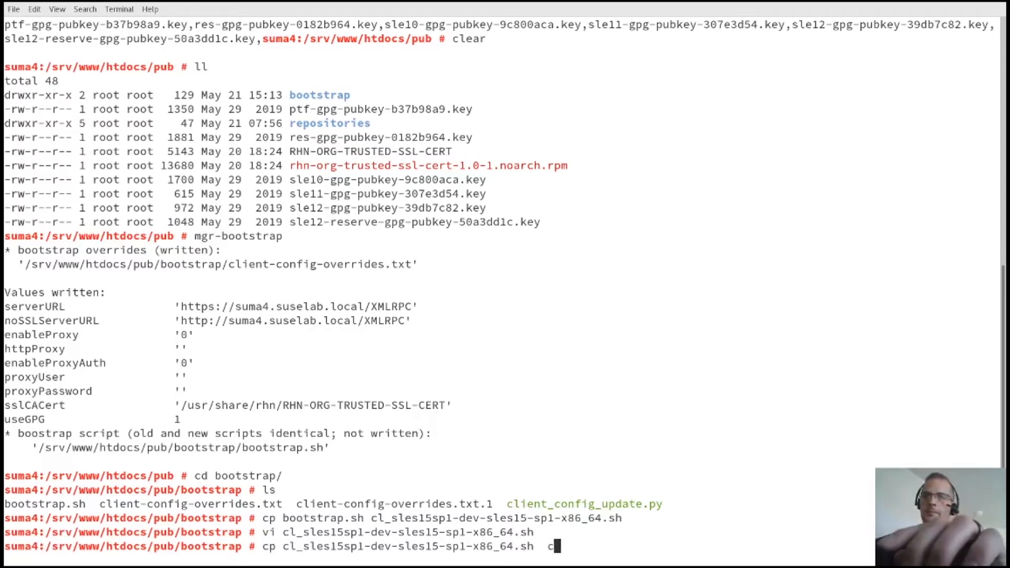
key(Tab)
key(Left)
key(Left)
key(Left)
key(Left)
key(Left)
key(Left)
key(Left)
key(Left)
key(Left)
key(Left)
key(Left)
key(Left)
key(Left)
key(Left)
key(Left)
key(Left)
key(Left)
key(Left)
key(Left)
key(Left)
key(BackSpace)
key(BackSpace)
key(BackSpace)
key(BackSpace)
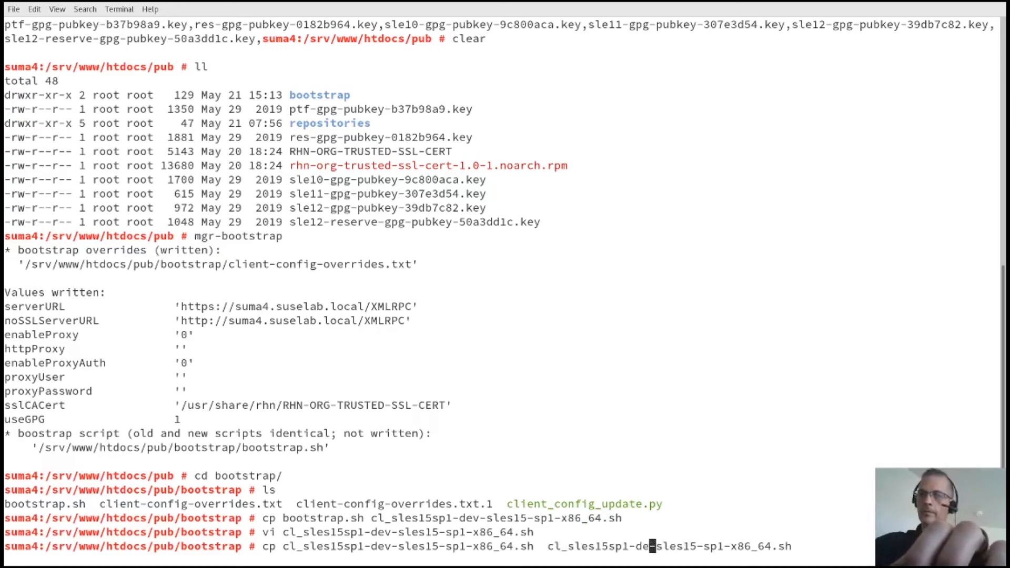
text(text-)
key(Return)
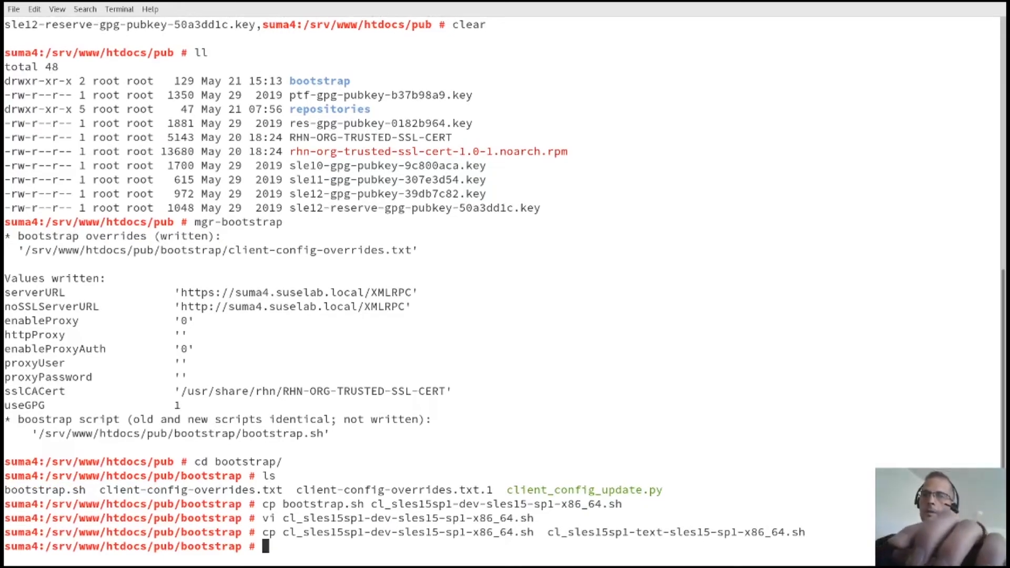
key(Up)
key(Left)
key(Left)
key(Left)
key(Left)
key(Left)
key(Left)
key(Left)
key(Left)
key(Left)
key(Left)
key(Left)
key(Left)
key(Left)
key(Left)
key(Left)
key(Left)
key(Left)
key(Left)
key(Left)
key(Left)
key(Left)
key(Left)
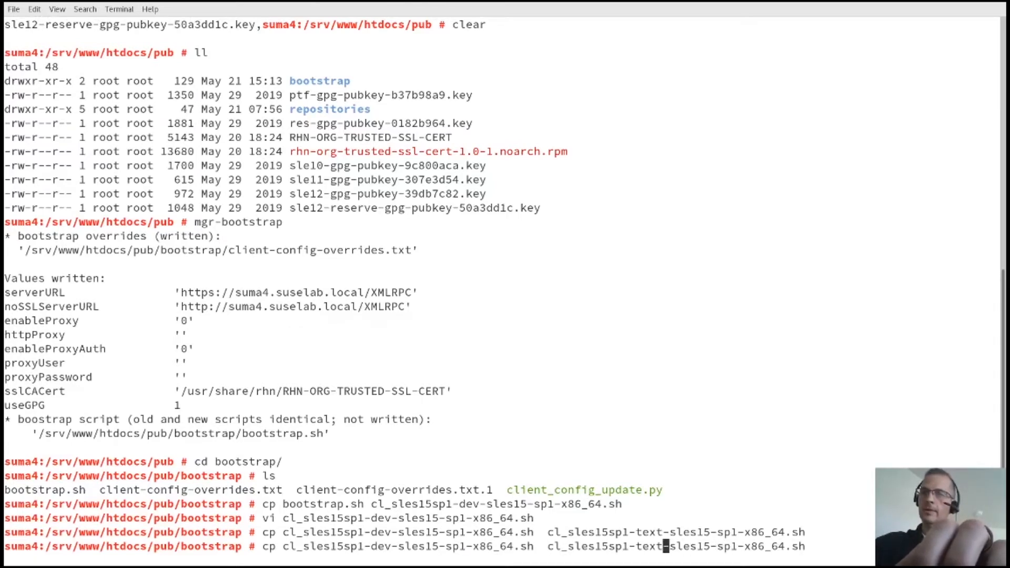
text(s)
key(Return)
Step: Delete the mistaken cl_sles15sp1-text-sles15-sp1-x86_64.sh copy
text(rm cl_s)
key(Tab)
text(text)
key(Tab)
key(Return)
Step: In the test script, change the ACTIVATION_KEYS value from dev to test and save
text(vi cl_s)
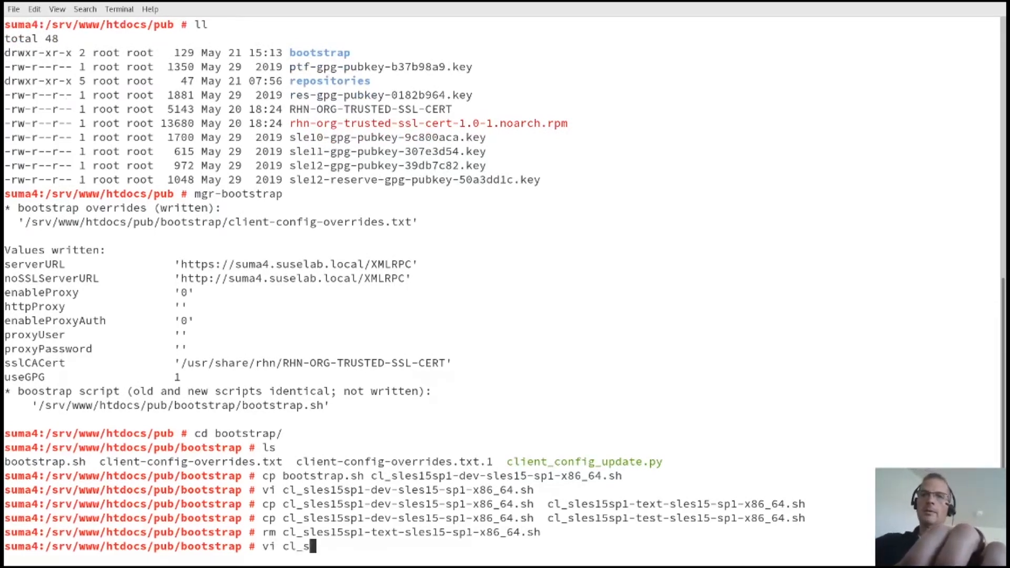
key(Tab)
text(tes)
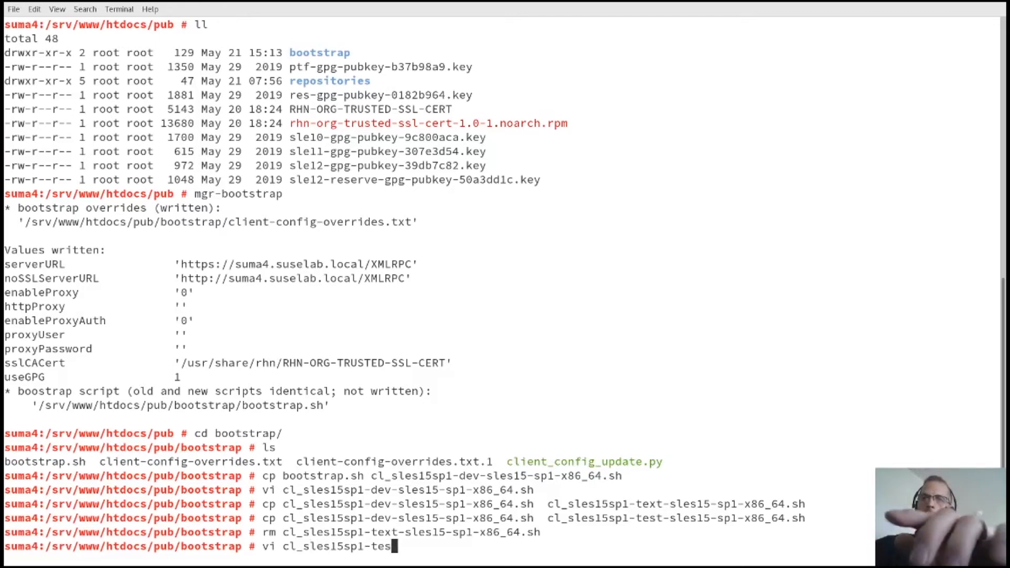
key(Tab)
key(Return)
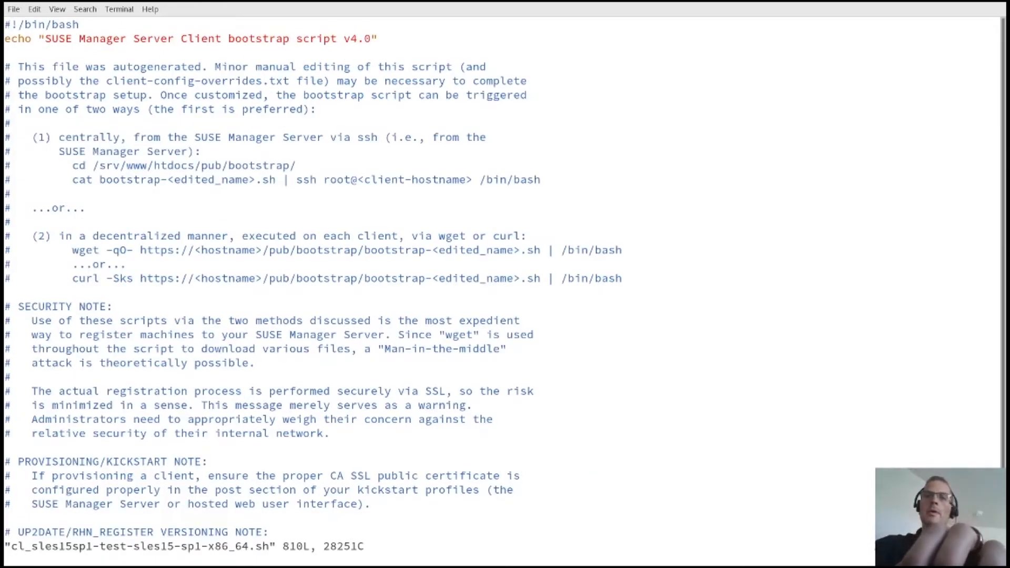
key(Page_Down)
key(Page_Down)
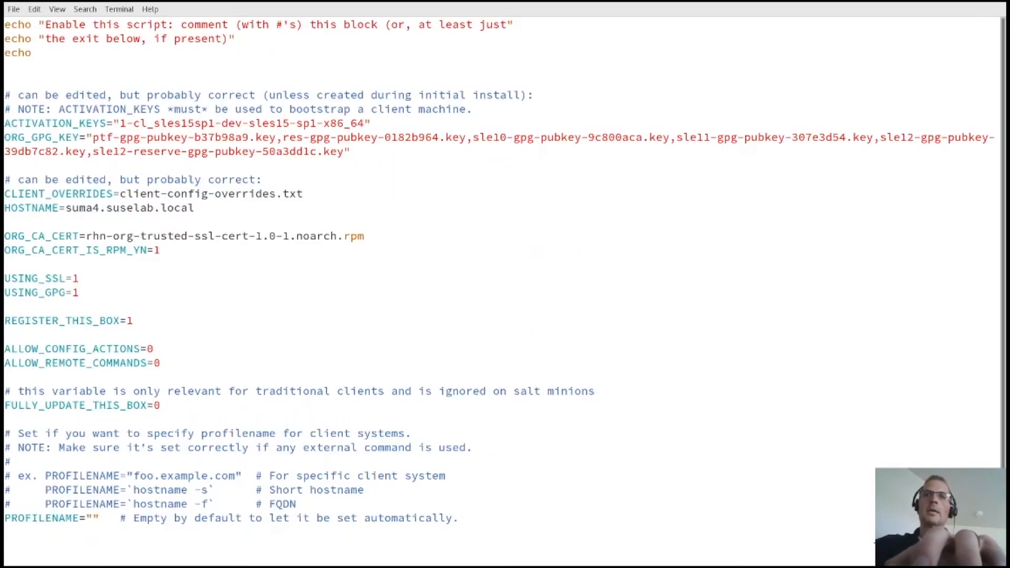
key(Down)
key(Down)
key(Right)
key(Right)
key(Right)
key(Right)
key(Right)
key(Right)
key(Right)
key(Right)
key(Right)
key(Right)
key(Right)
key(Right)
key(Right)
key(Right)
key(Right)
key(Right)
key(Right)
key(Right)
key(Right)
key(Right)
key(Right)
text(dwitest)
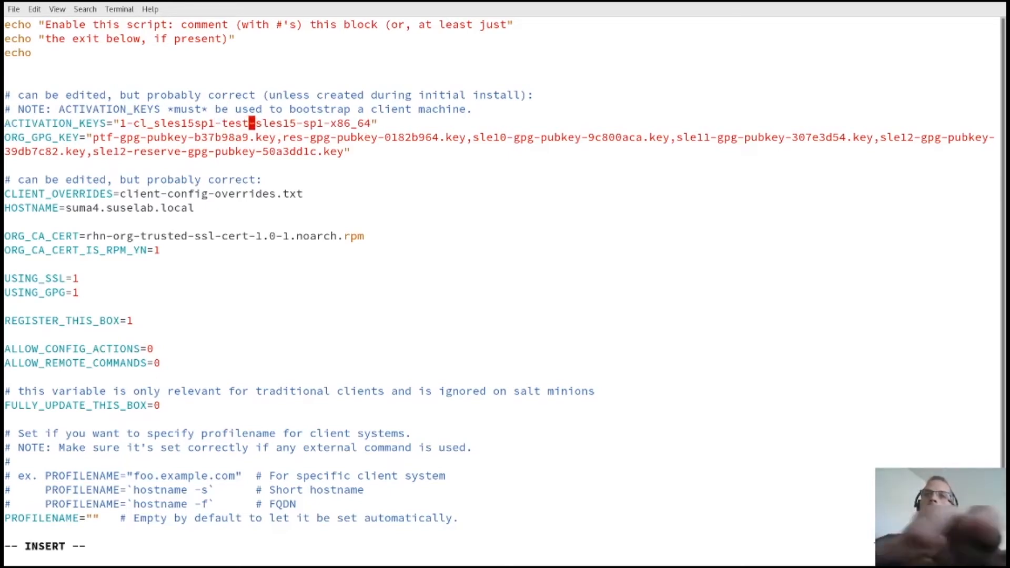
key(Escape)
text(:wq)
key(Return)
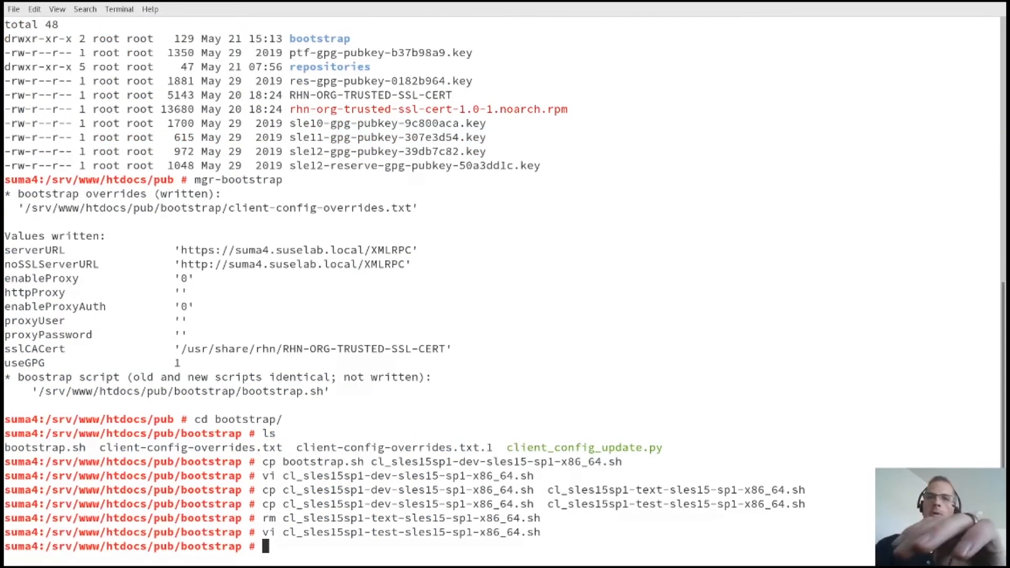
Step: Copy the script to cl_sles15sp1-prod-sles15-sp1-x86_64.sh
key(Up)
key(Up)
key(Up)
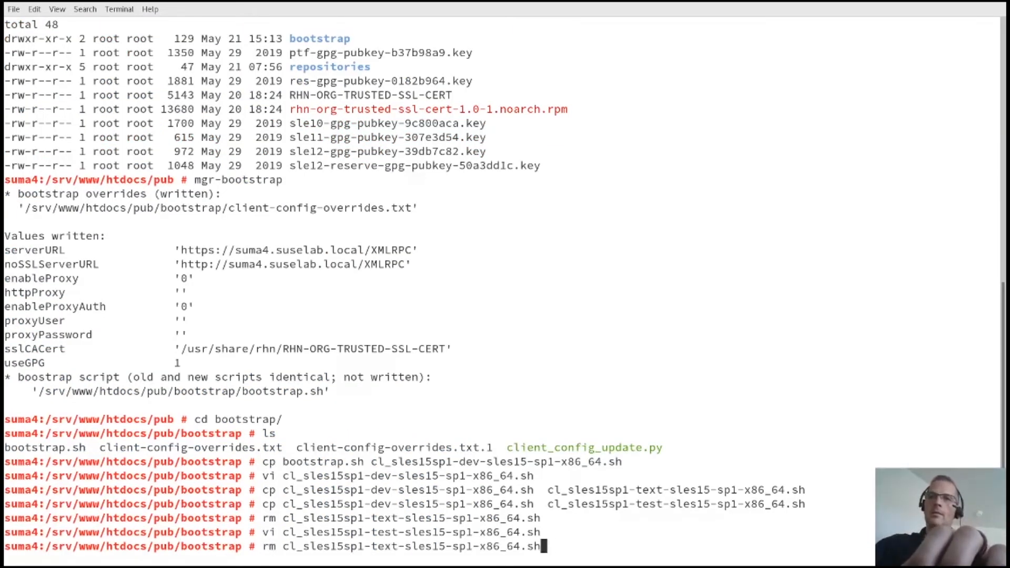
key(Left)
key(Left)
key(Left)
key(Left)
key(Left)
key(Left)
key(Left)
key(Left)
key(Left)
key(Left)
key(Left)
key(Left)
key(Left)
key(Left)
key(Left)
key(Left)
key(Left)
key(Left)
key(Left)
key(Left)
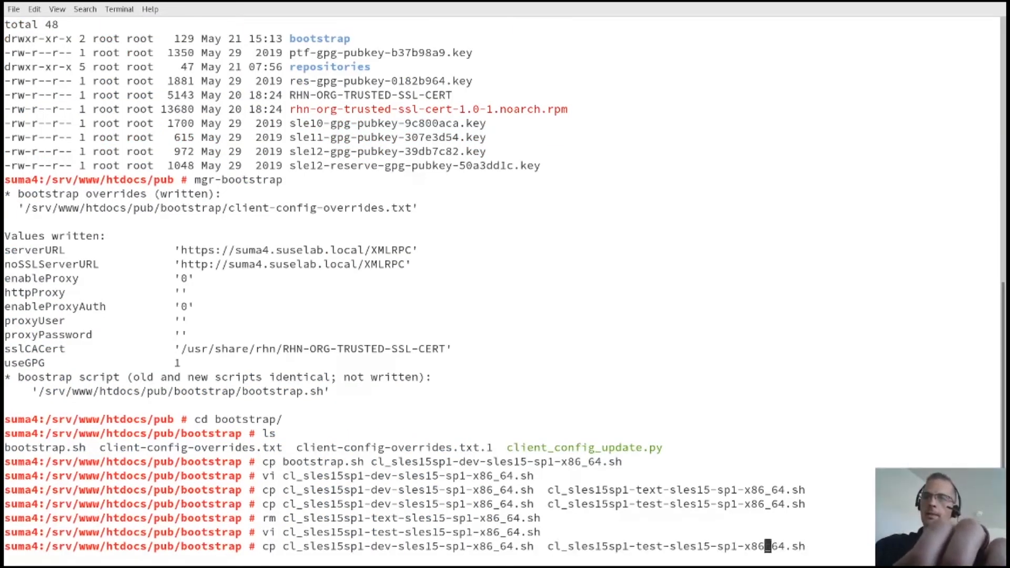
key(BackSpace)
key(BackSpace)
key(BackSpace)
key(BackSpace)
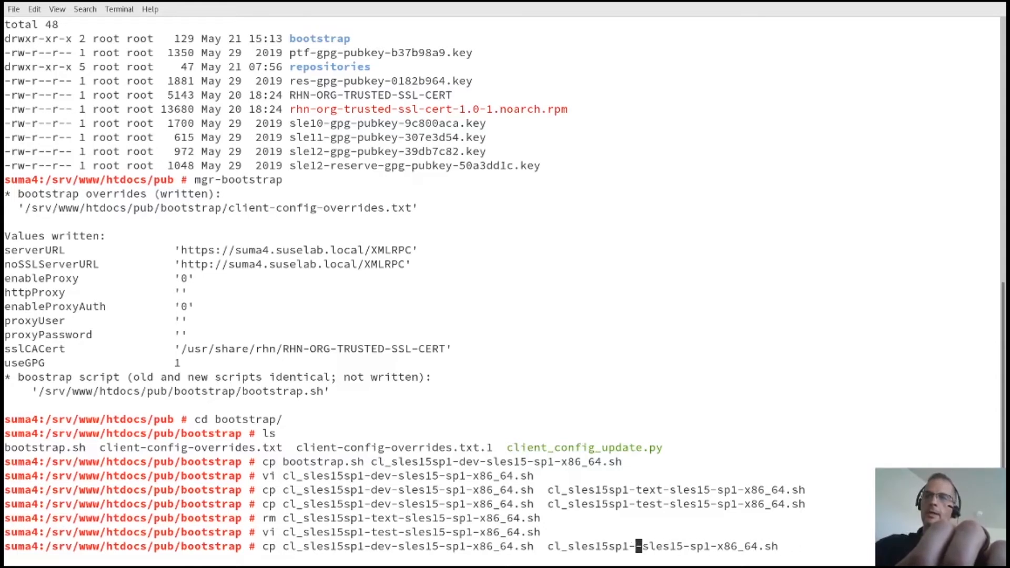
text(prod-)
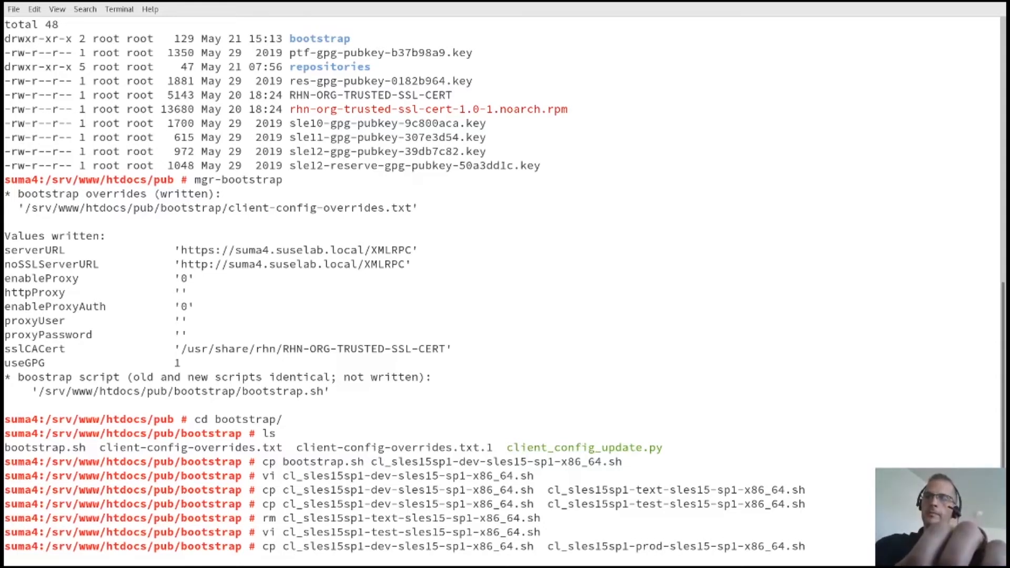
key(Return)
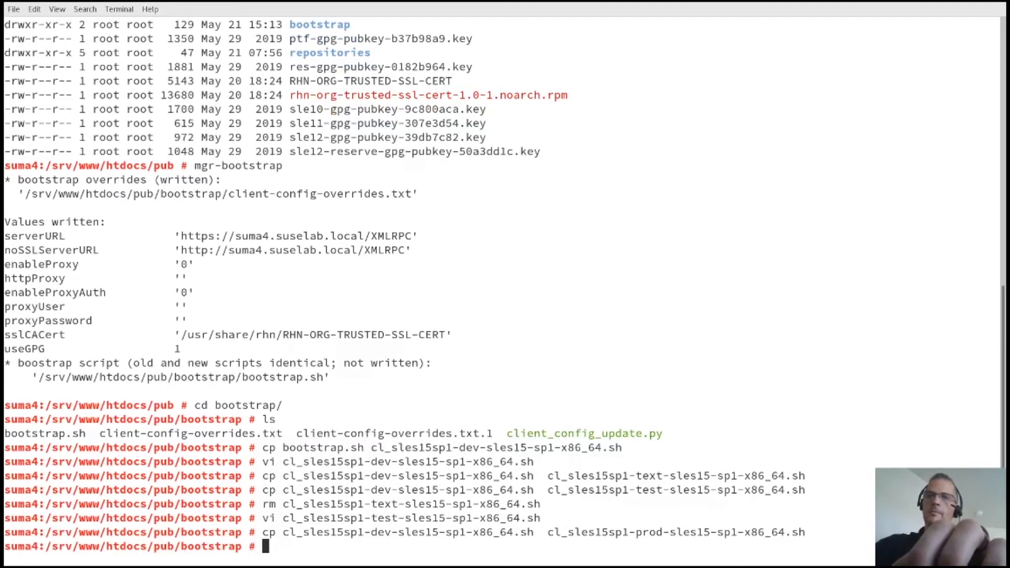
Step: In the prod script, change the ACTIVATION_KEYS value from dev to prod, save, and return to SUSE Manager
text(vi cl)
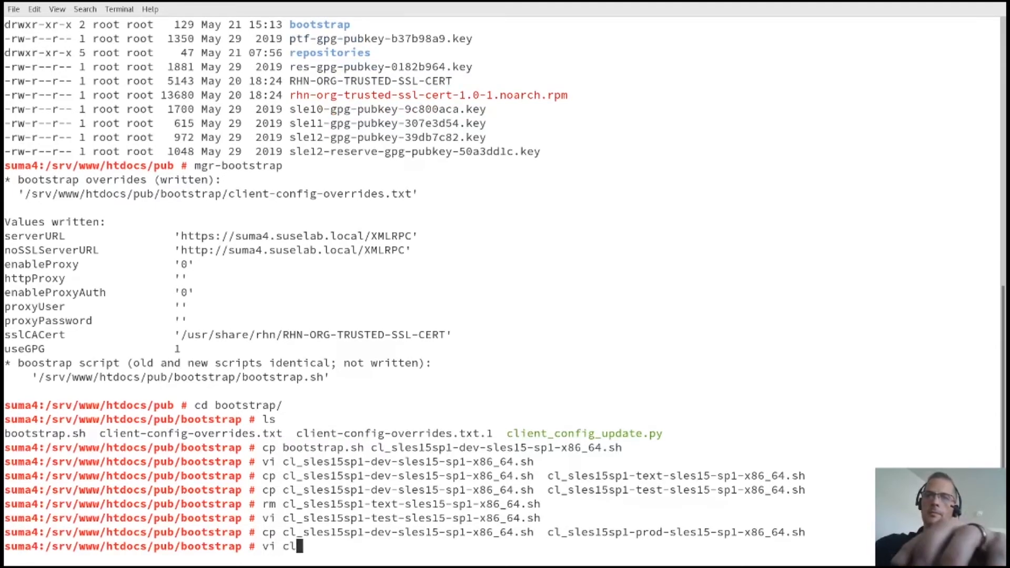
text(_sl)
key(Tab)
text(p)
key(Tab)
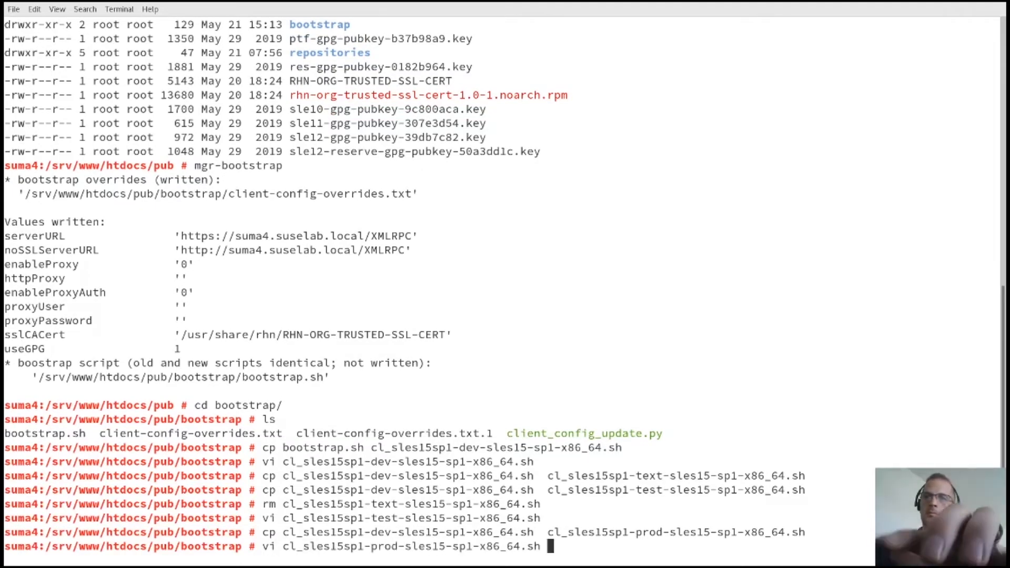
key(Return)
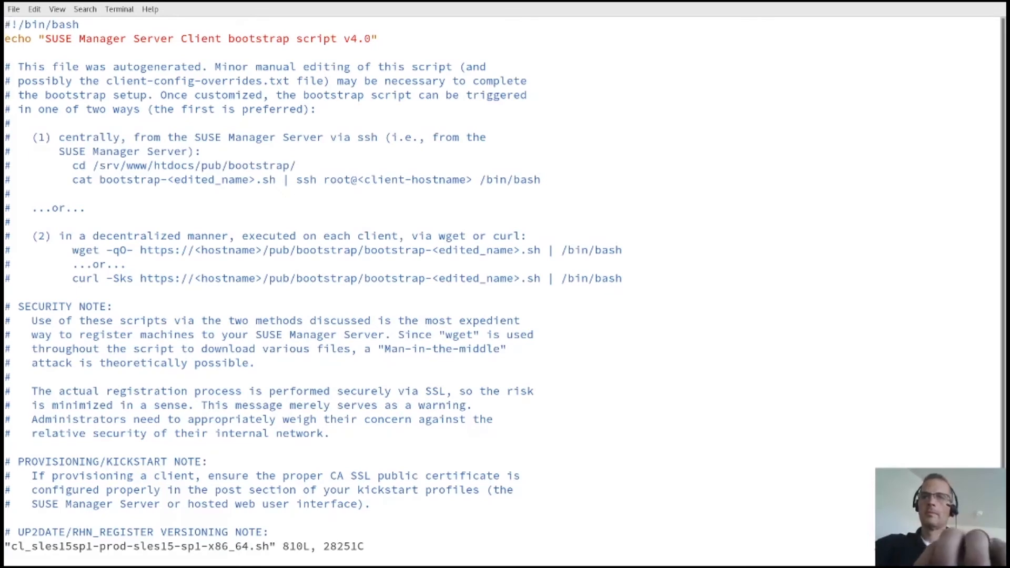
key(ctrl+f)
key(ctrl+f)
key(Down)
key(Down)
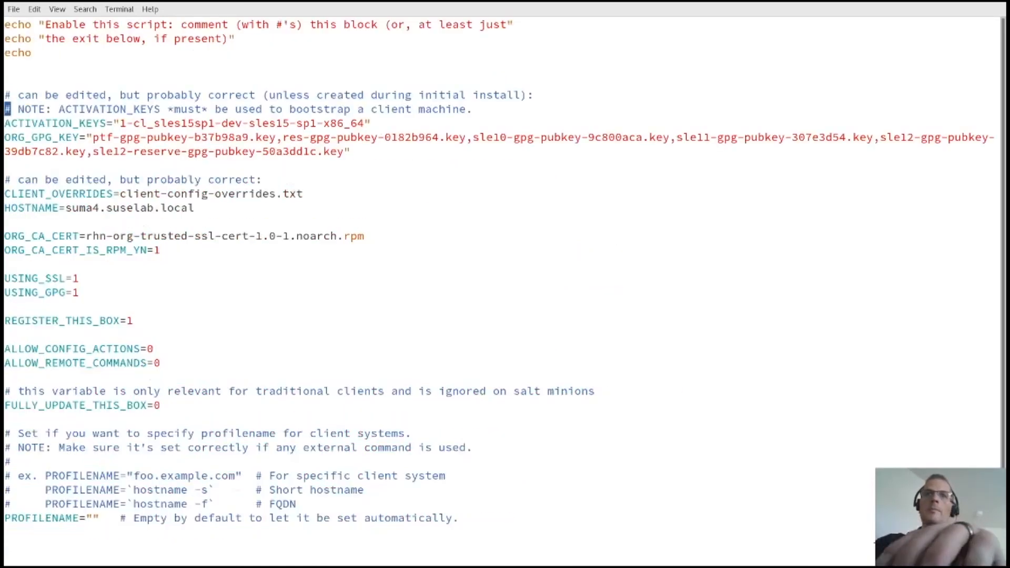
key(Right)
key(Right)
key(Right)
key(Right)
key(Right)
key(Right)
key(Right)
key(Right)
key(Right)
key(Right)
key(Right)
key(Right)
key(Right)
key(Right)
key(Right)
key(Right)
key(Right)
key(Right)
key(Right)
key(Right)
key(Right)
key(Right)
key(Right)
key(Right)
key(Right)
key(Right)
key(Right)
key(Right)
key(Right)
key(Right)
key(Right)
key(Right)
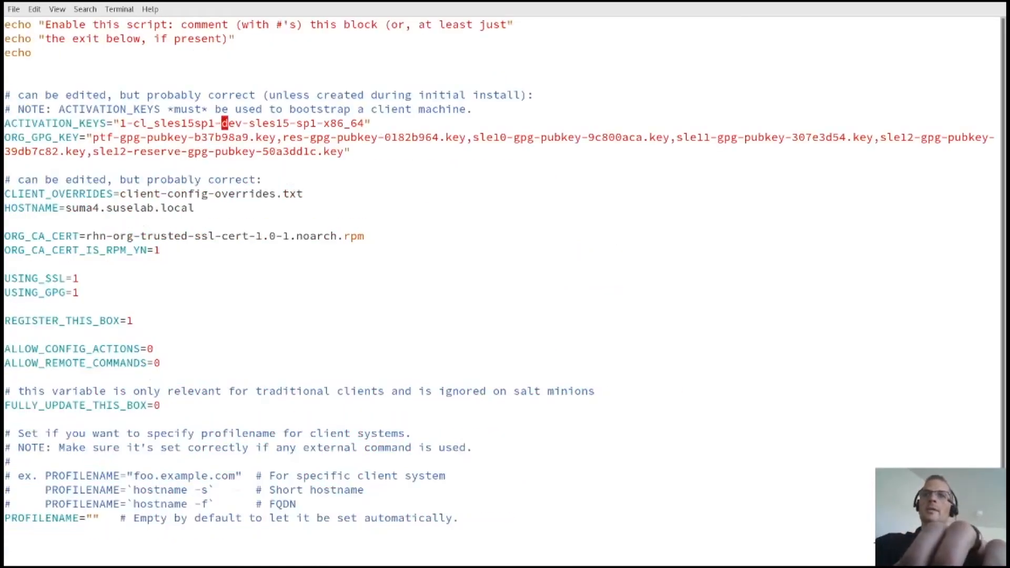
key(Escape)
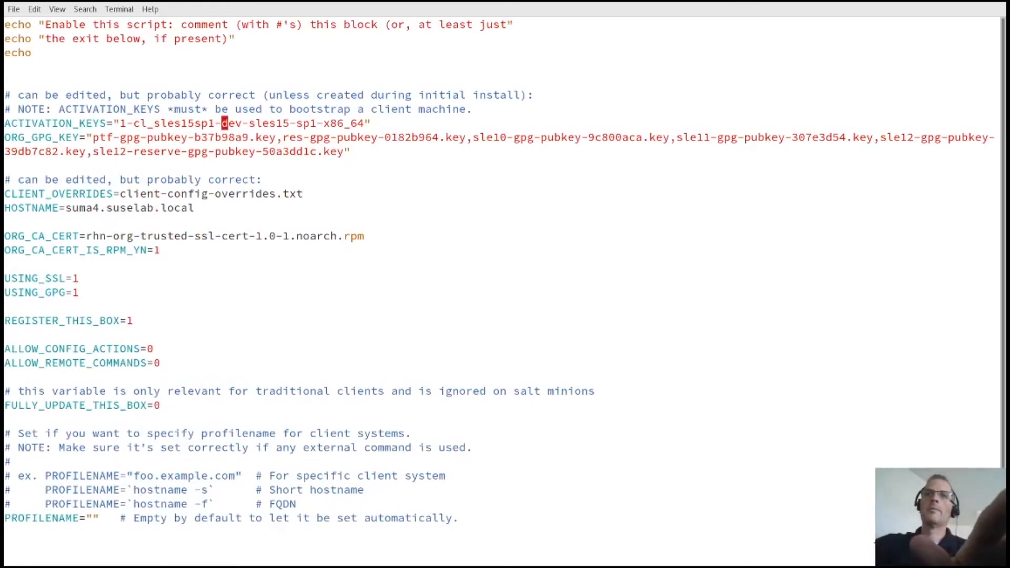
text(dwiprod)
key(Escape)
text(:wq)
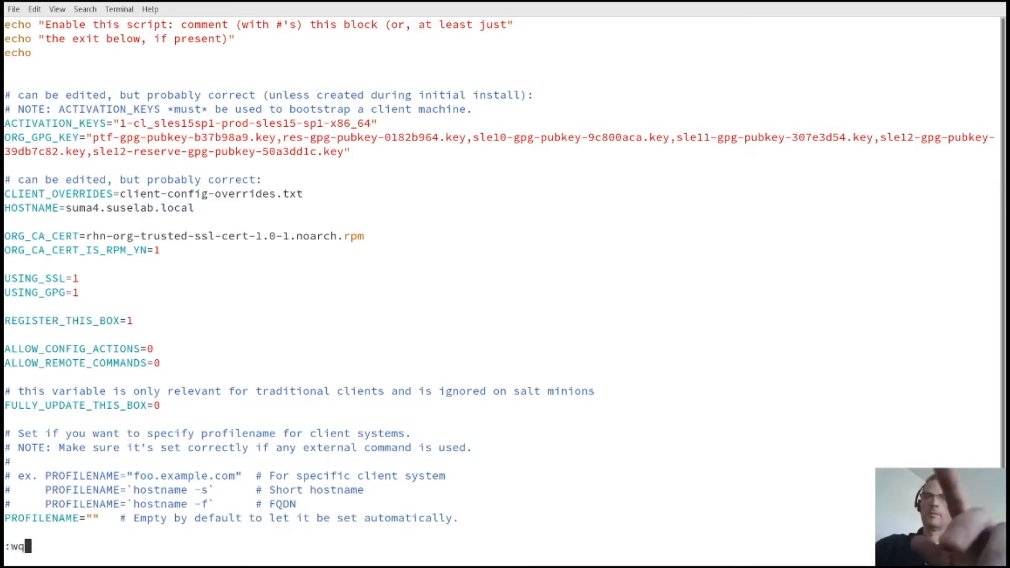
key(Return)
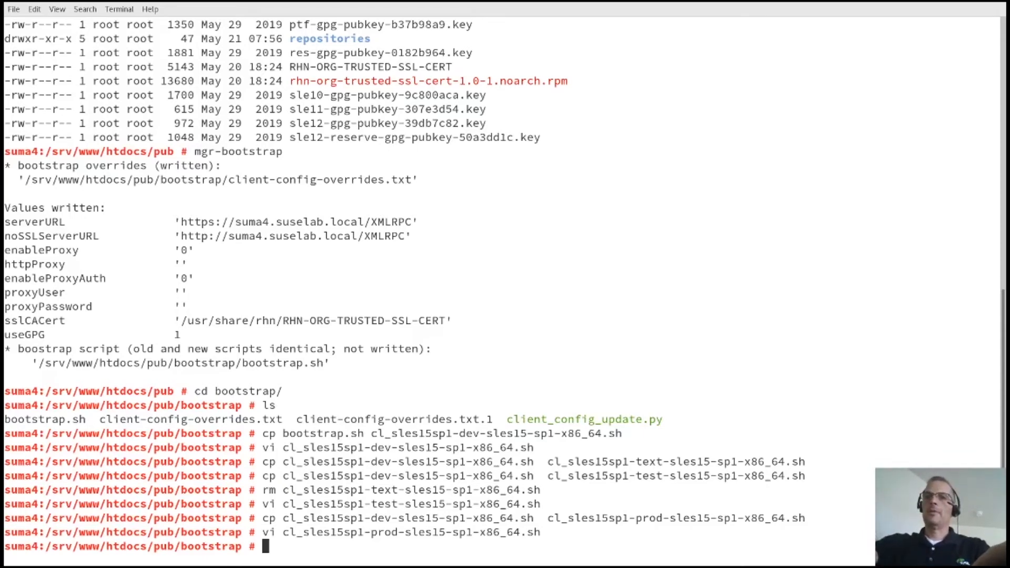
key(alt+Tab)
key(alt+Tab)
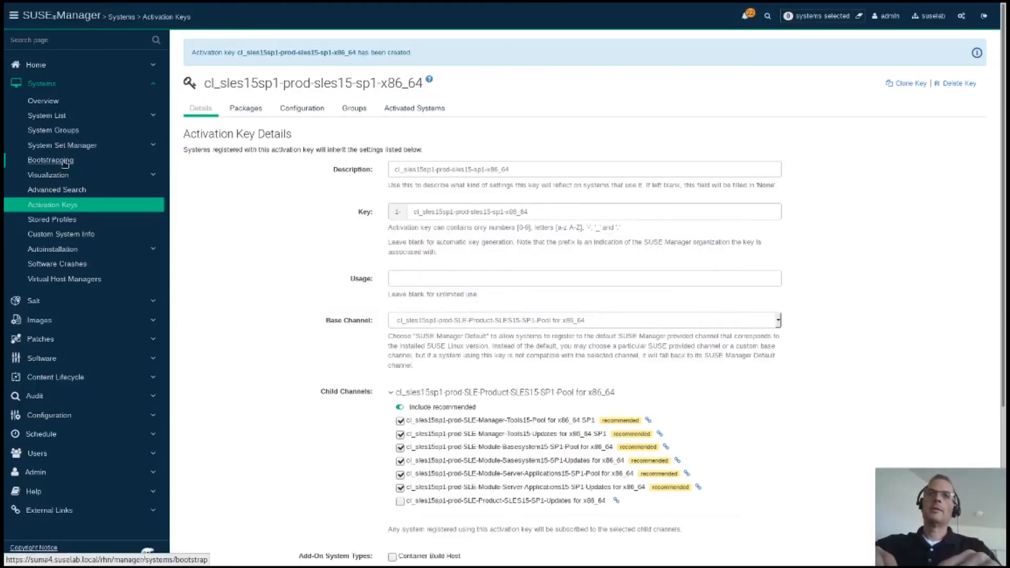
Step: Fill the Bootstrap Minions form with host server1.suselab.com, user root and the root password
click(64, 163)
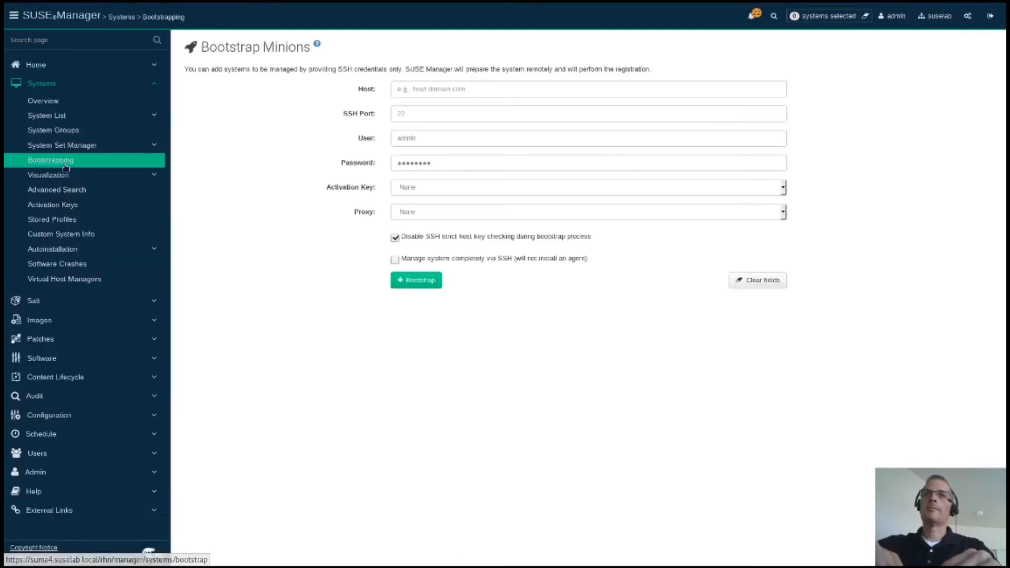
click(436, 93)
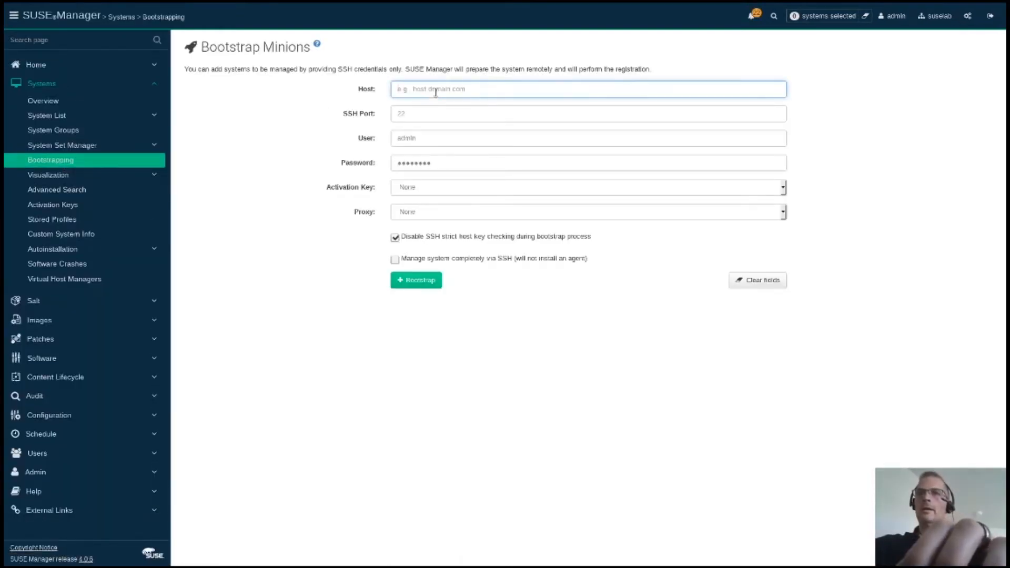
text(selab.com)
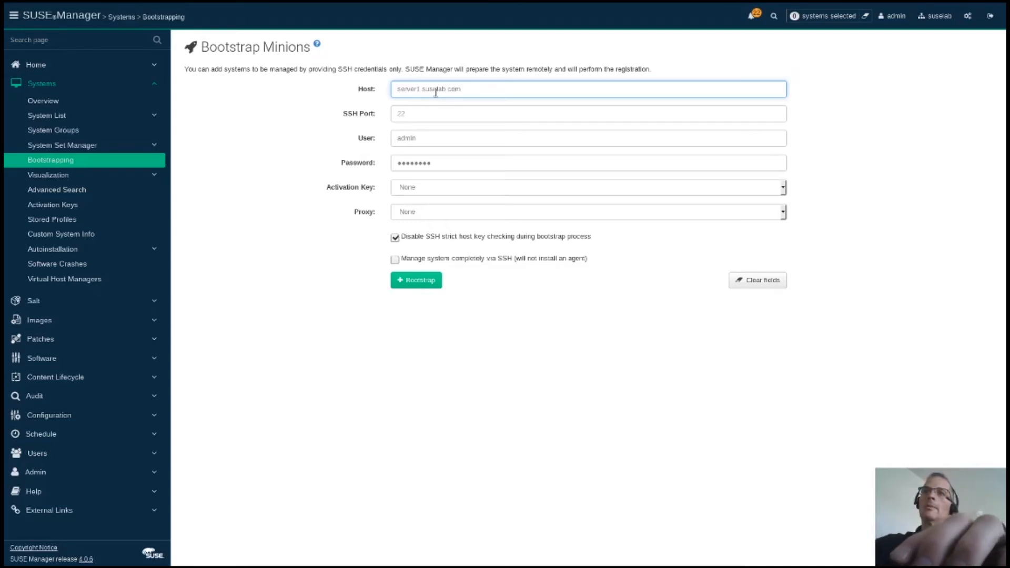
key(Tab)
key(Tab)
text(root)
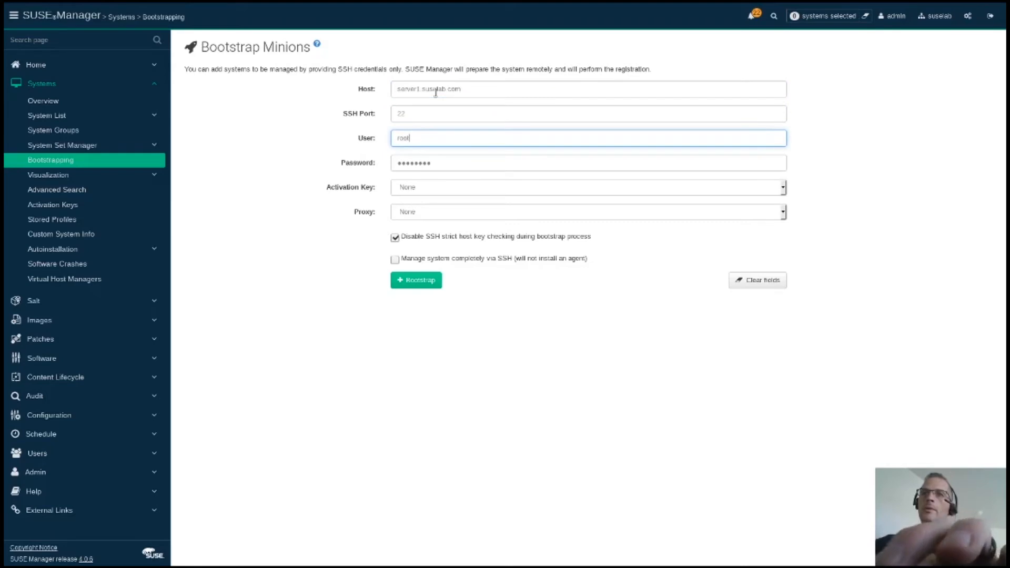
key(Tab)
text(suse)
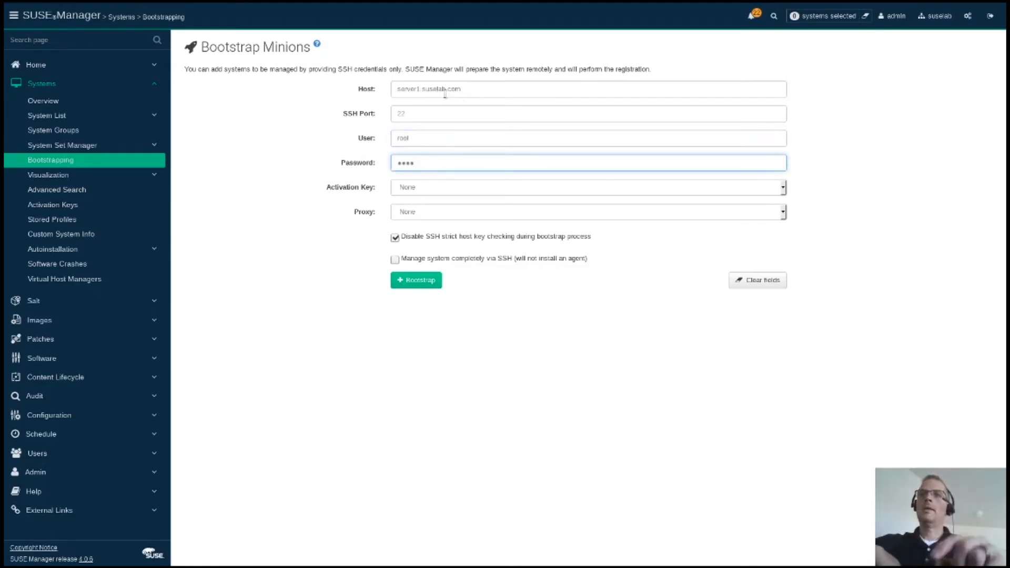
click(465, 189)
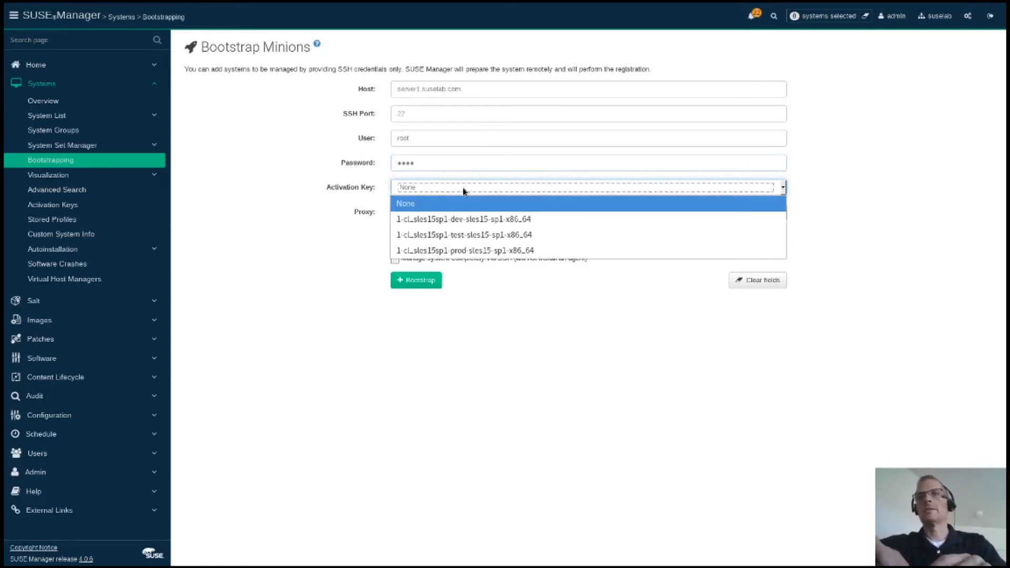
Step: Bootstrap server1 with the prod activation key, retrying with host address 192.168.200.101
click(469, 250)
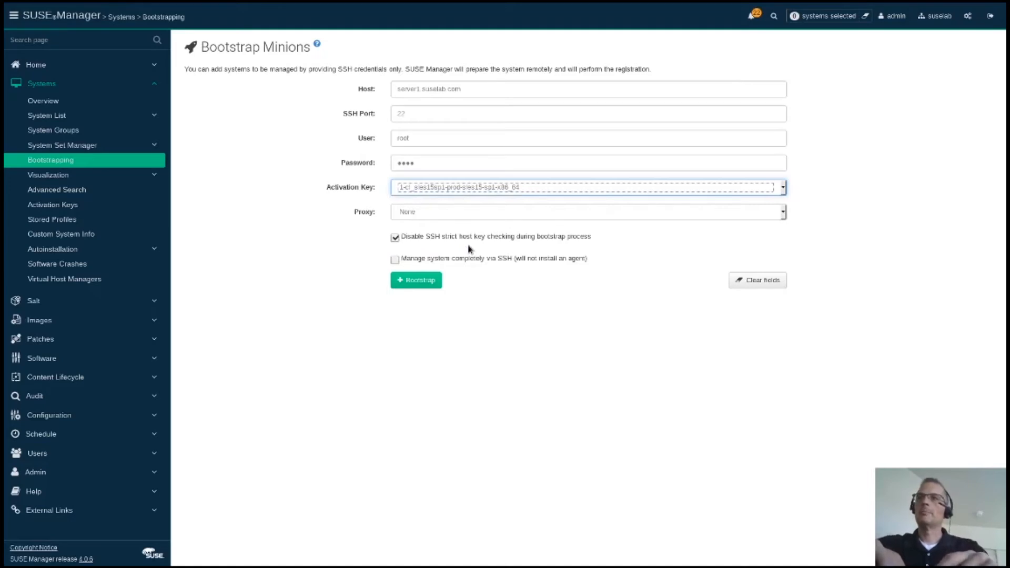
click(515, 409)
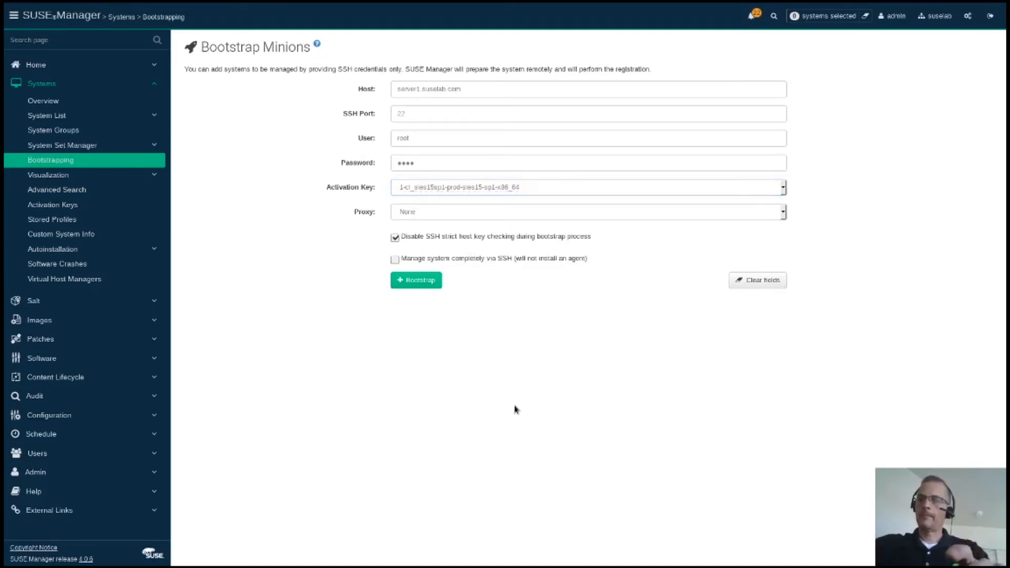
click(437, 282)
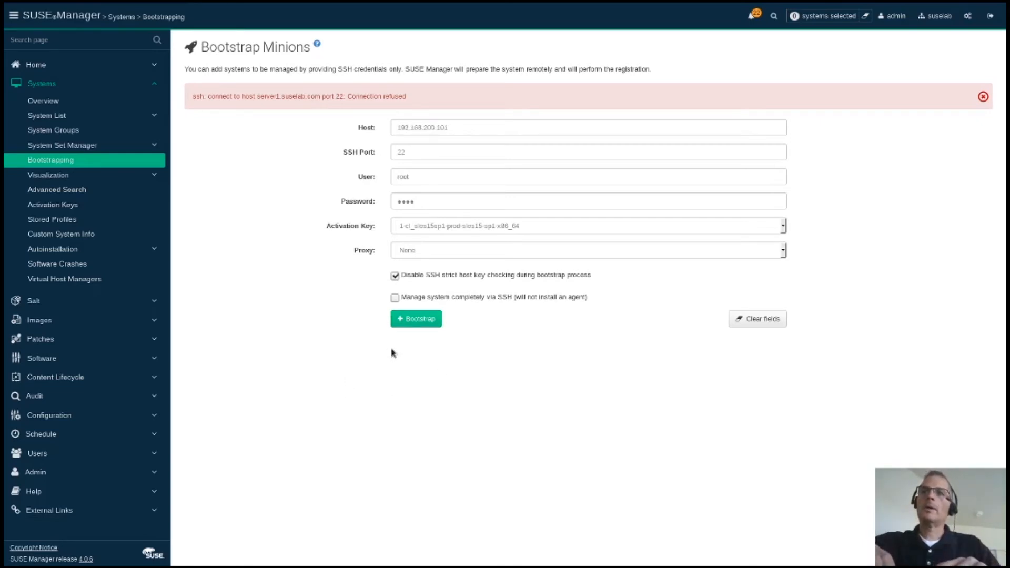
click(429, 320)
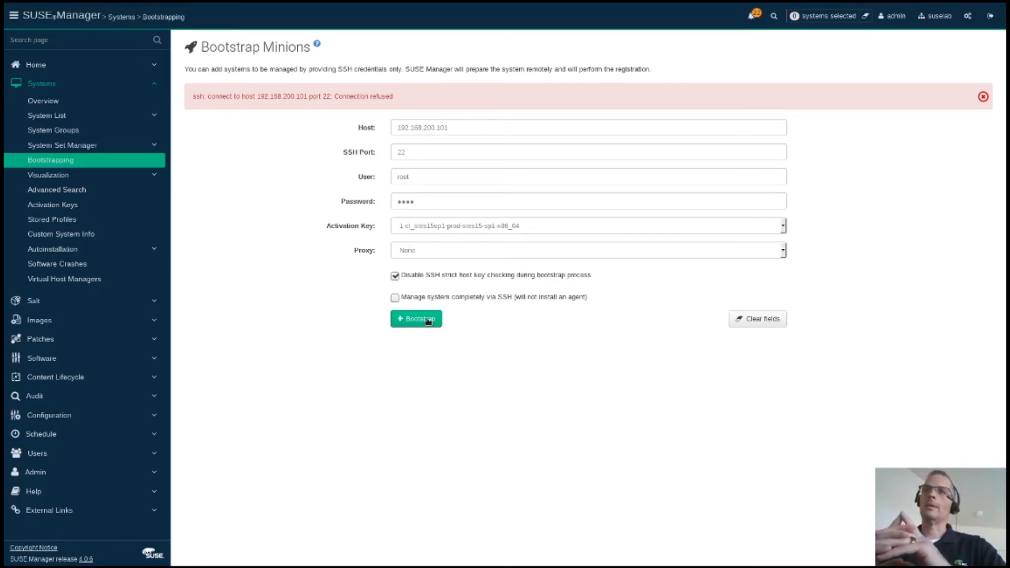
key(alt+Tab)
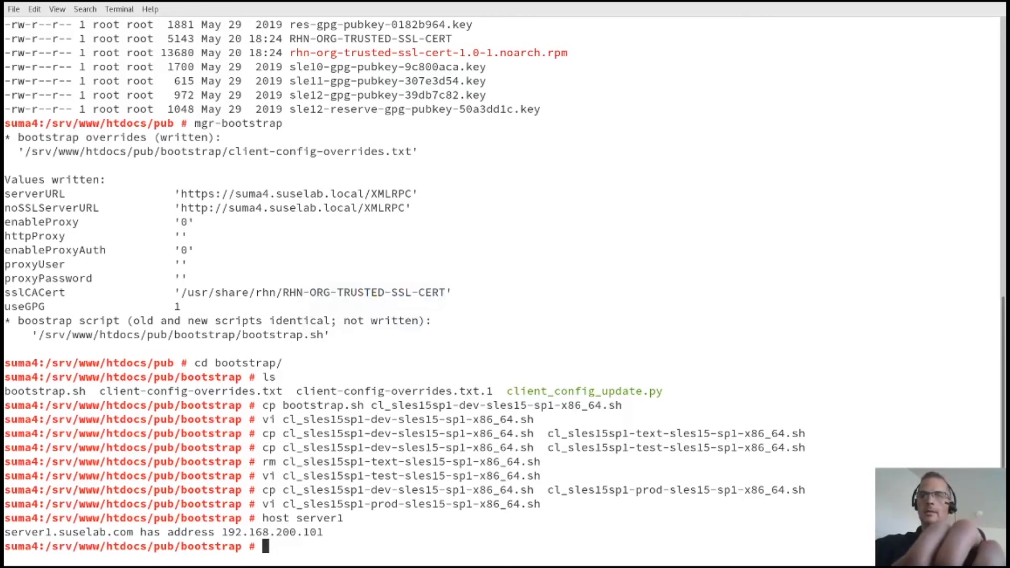
Step: Clear the terminal, discard a half-typed 'ssh server' command, and bring up Virtual Machine Manager
text(clear)
key(Return)
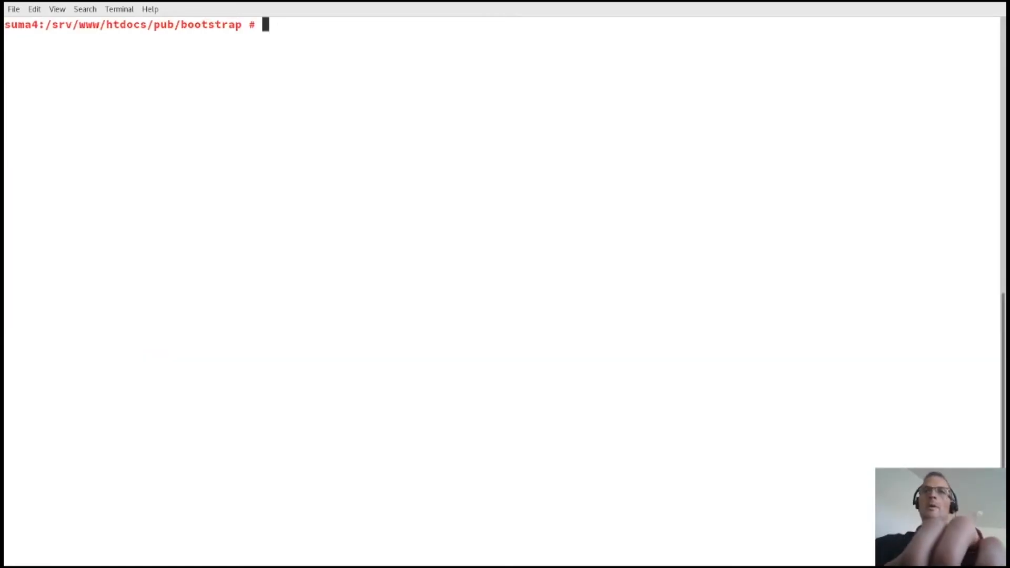
text(ssh server)
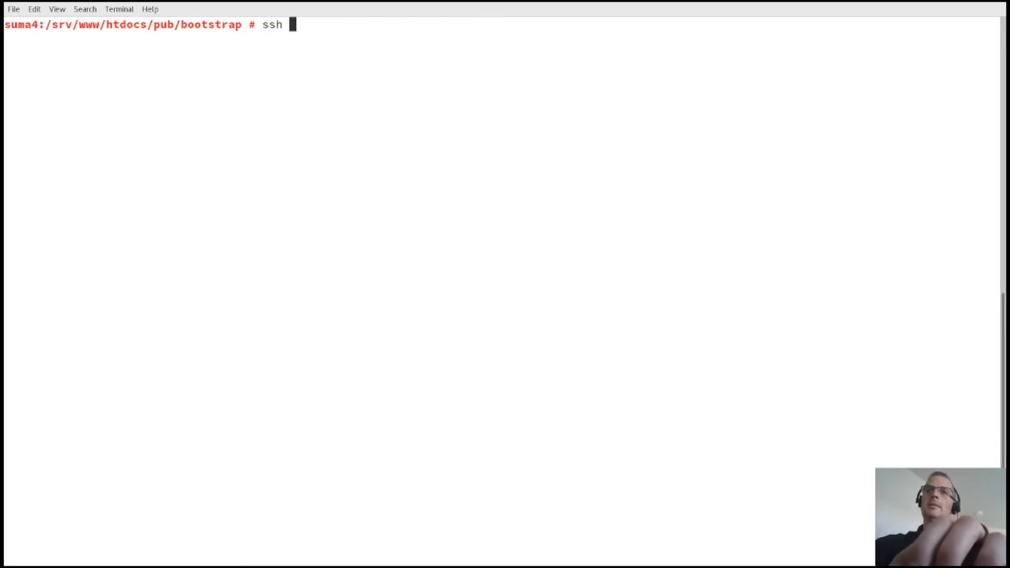
key(BackSpace)
key(BackSpace)
key(BackSpace)
key(BackSpace)
key(BackSpace)
key(BackSpace)
key(BackSpace)
key(BackSpace)
key(BackSpace)
key(BackSpace)
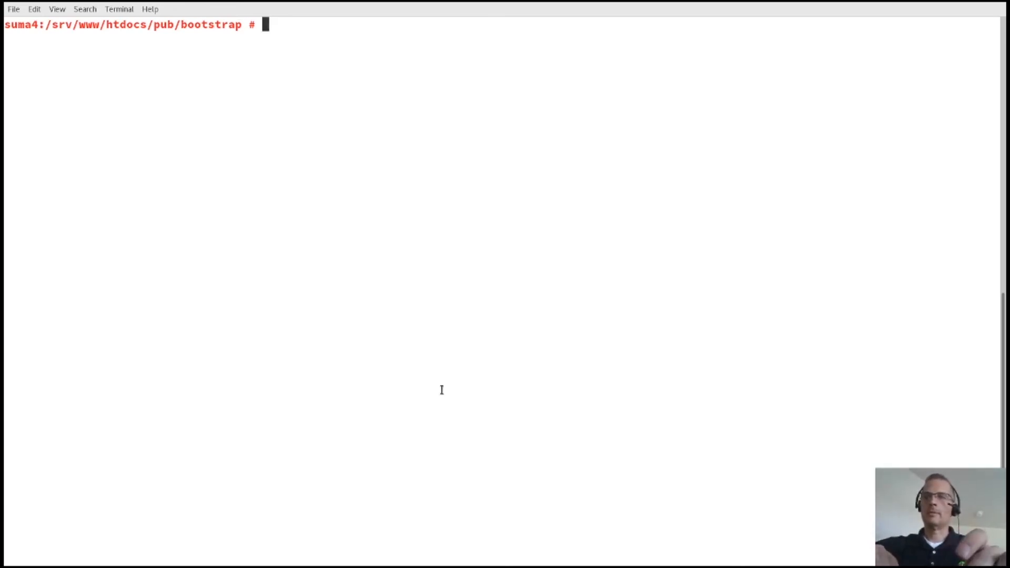
key(super)
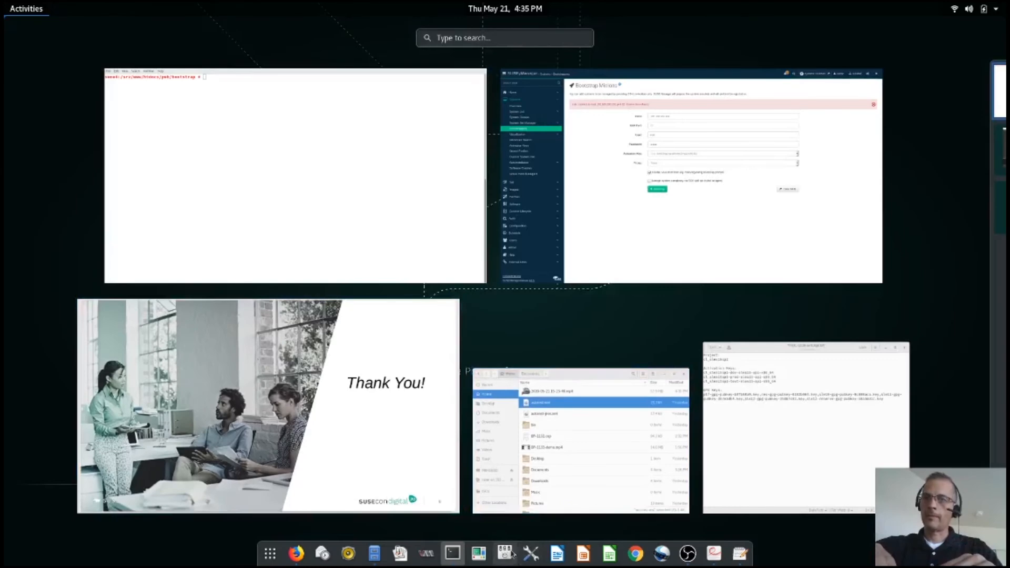
key(super)
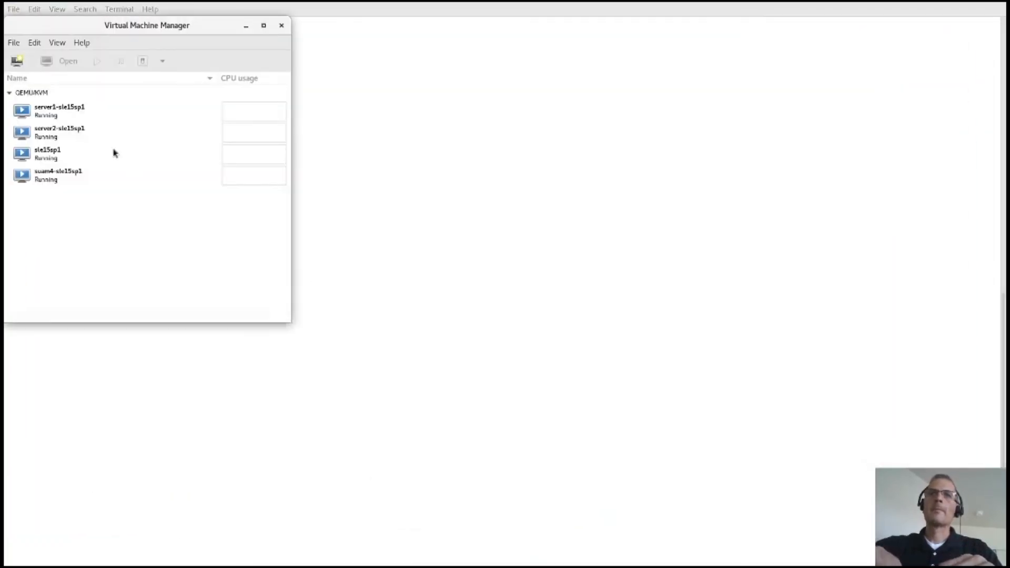
Step: Open server1-sle15sp1's console, clear it and delete its .sh scripts with rm *.sh
click(87, 109)
double_click(86, 109)
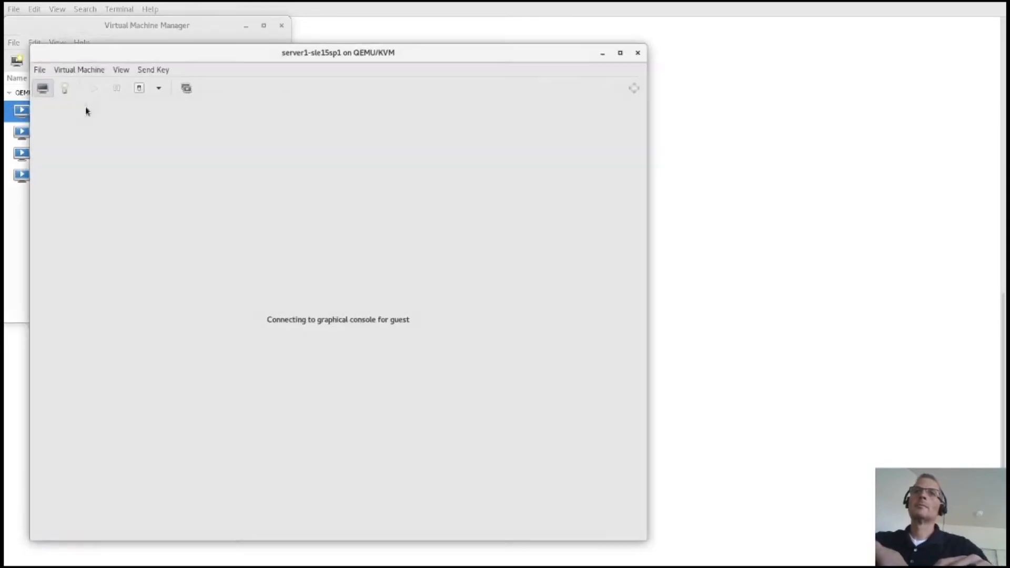
drag(181, 46, 269, 55)
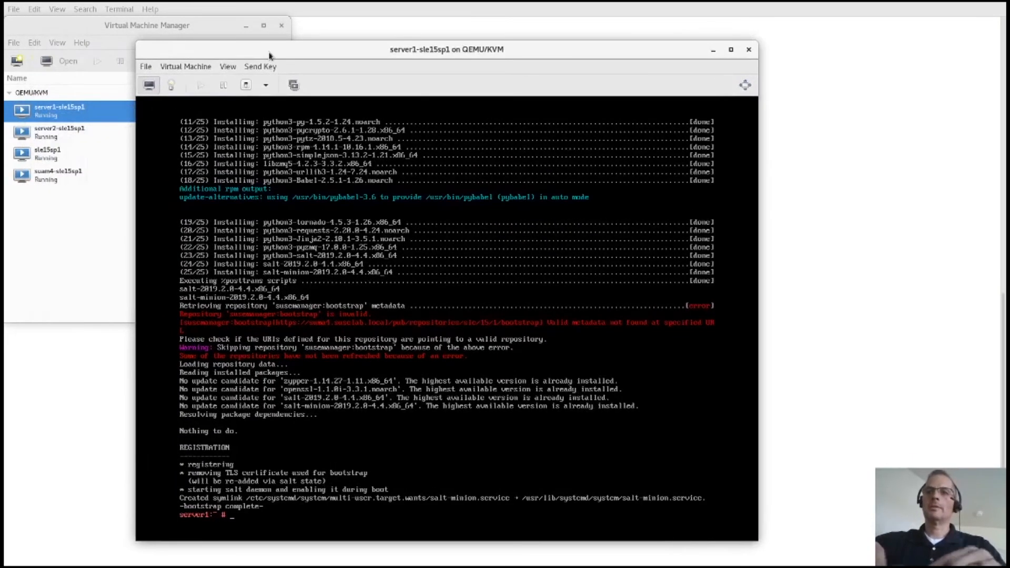
text(clear)
key(Return)
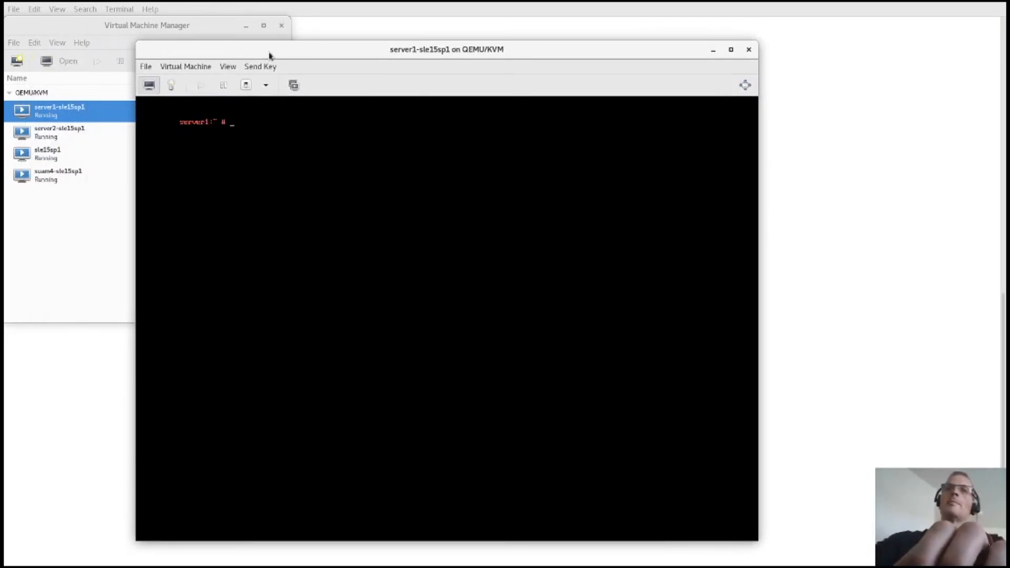
text(rm *.sh)
key(Return)
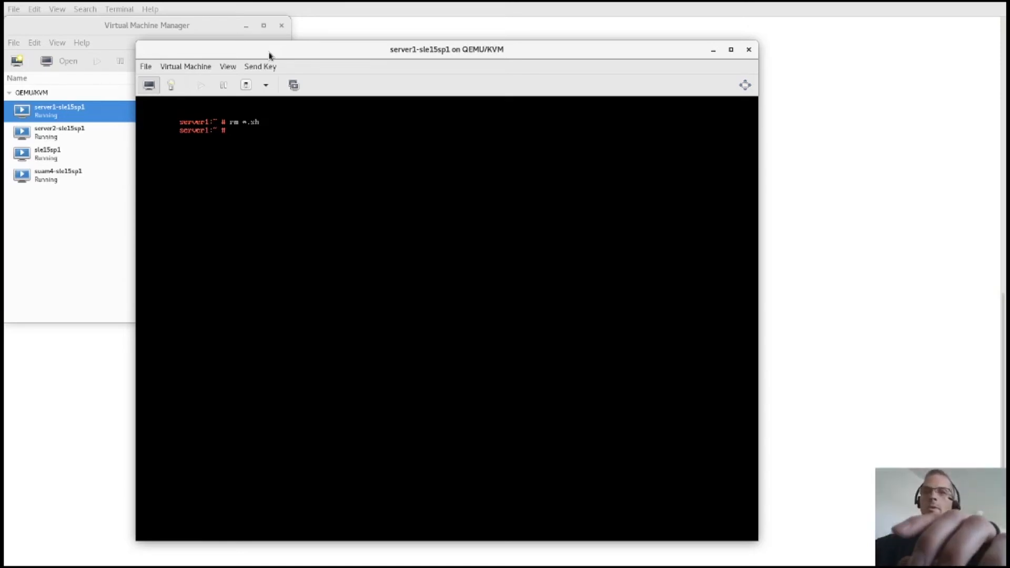
Step: Connect by sftp to root@suma4 and list /srv/www/htdocs/pub/bootstrap/
text(sf)
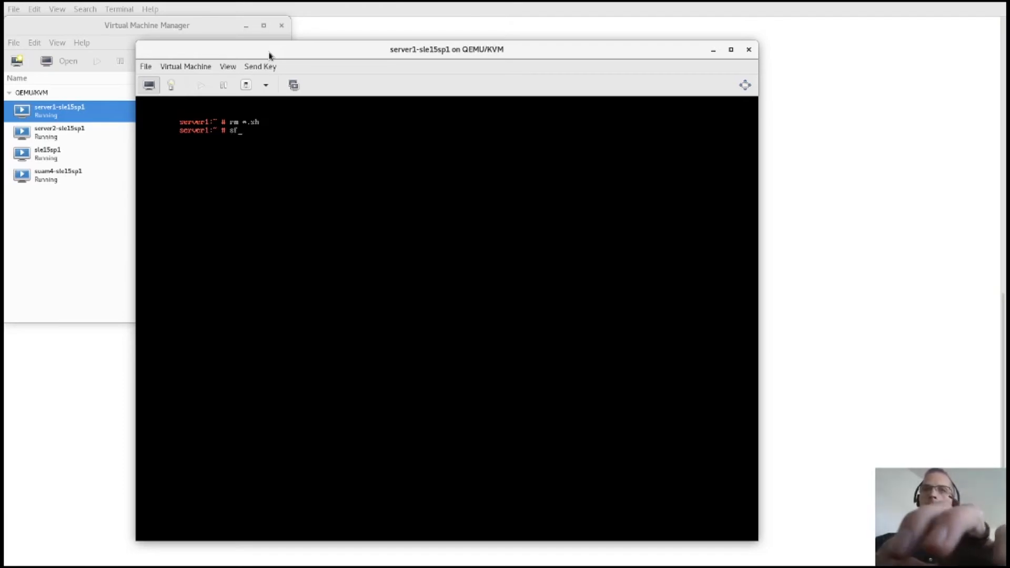
text(tp root@)
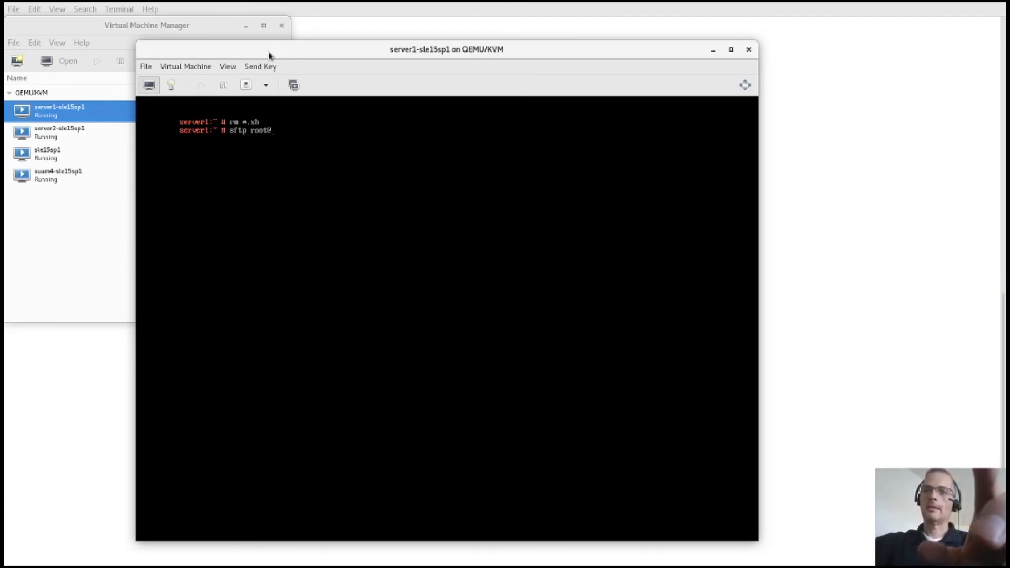
text(suma)
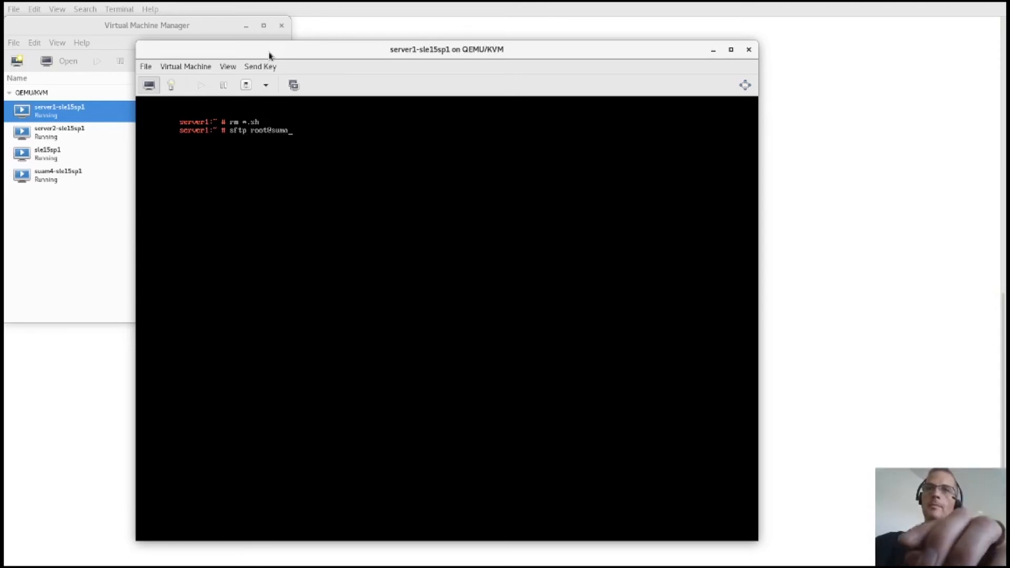
text(4)
key(Return)
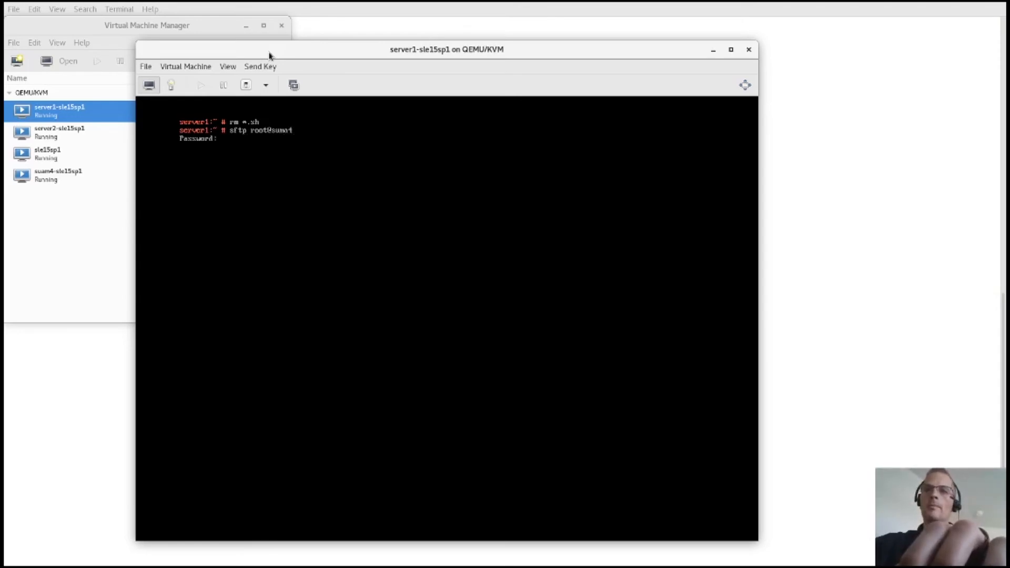
key(Return)
text(cd /)
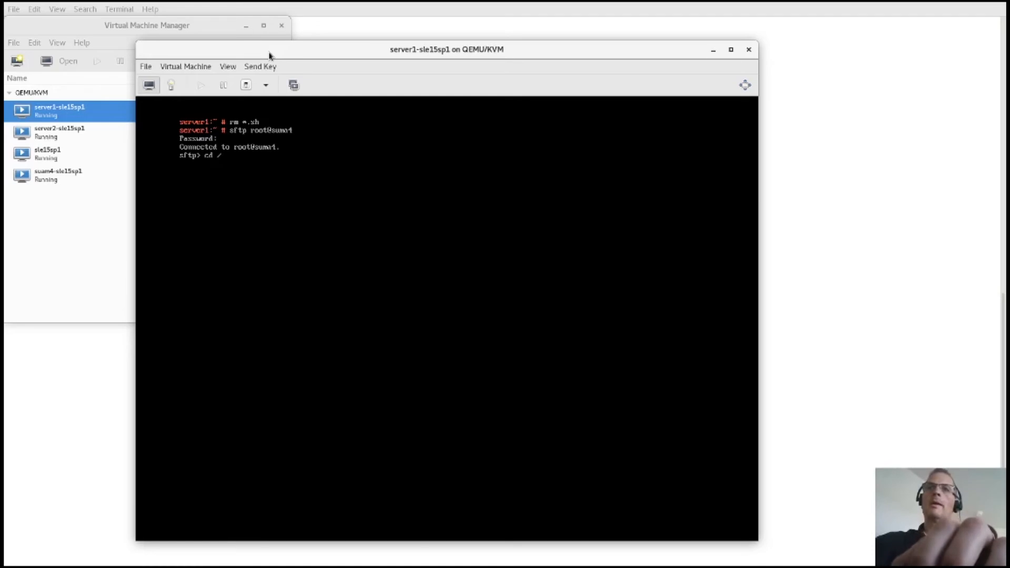
text(srv/www/htdocs/pub/)
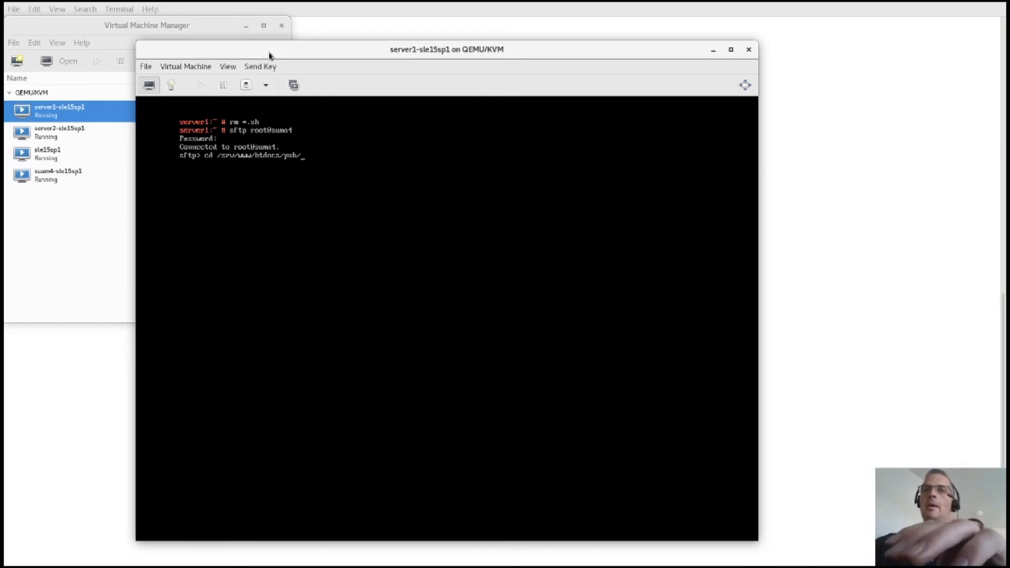
text(bootstrap/)
key(Return)
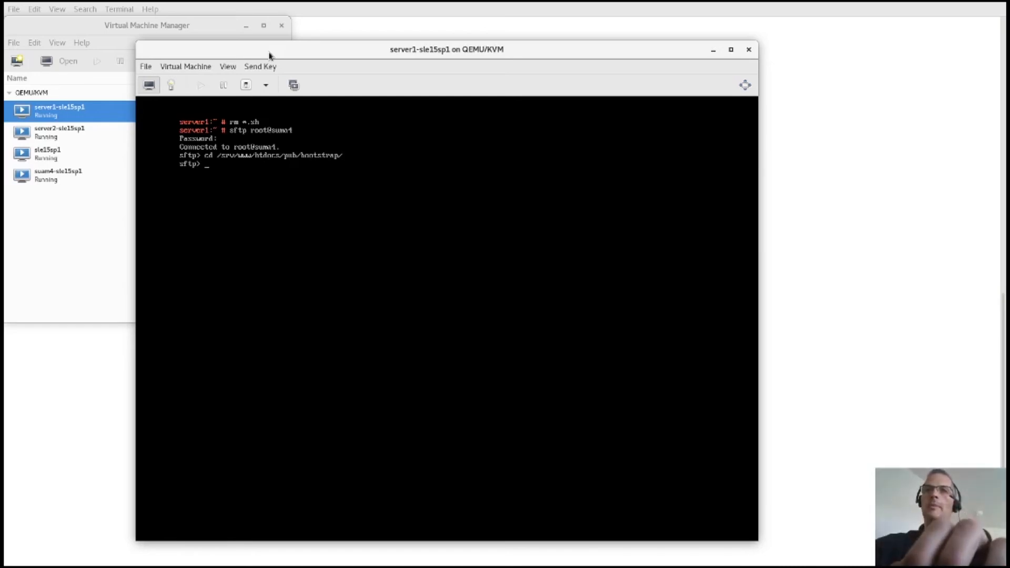
text(ls)
key(Return)
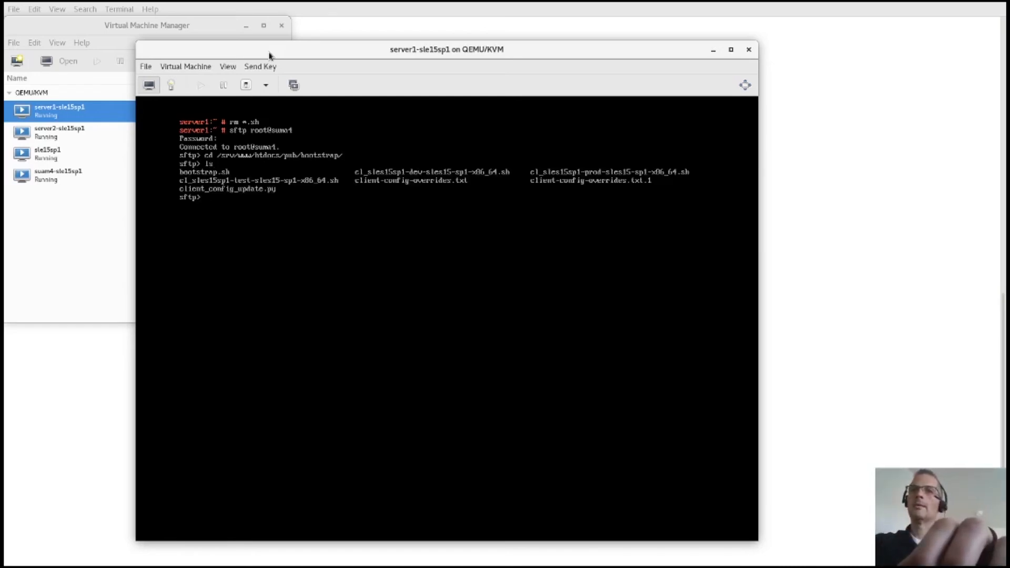
text(gete)
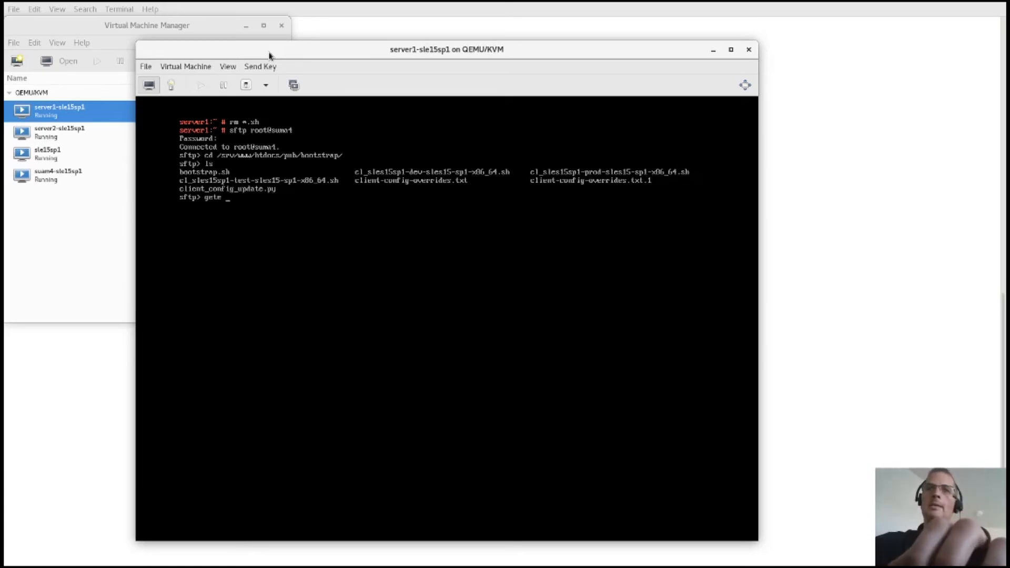
Step: Download cl_sles15sp1-prod-sles15-sp1-x86_64.sh over sftp to server1, then exit sftp
key(BackSpace)
text(cl)
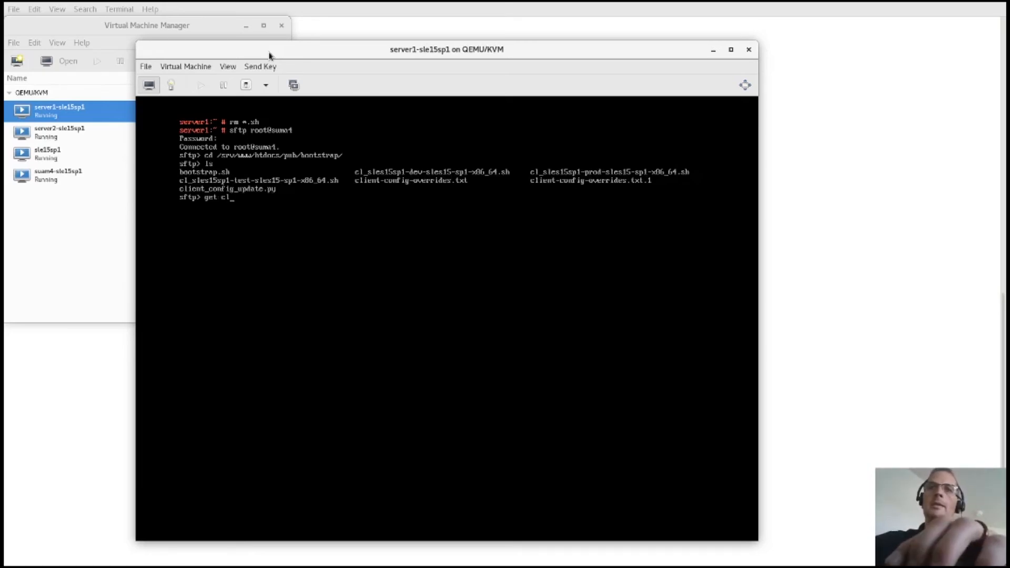
text(_se)
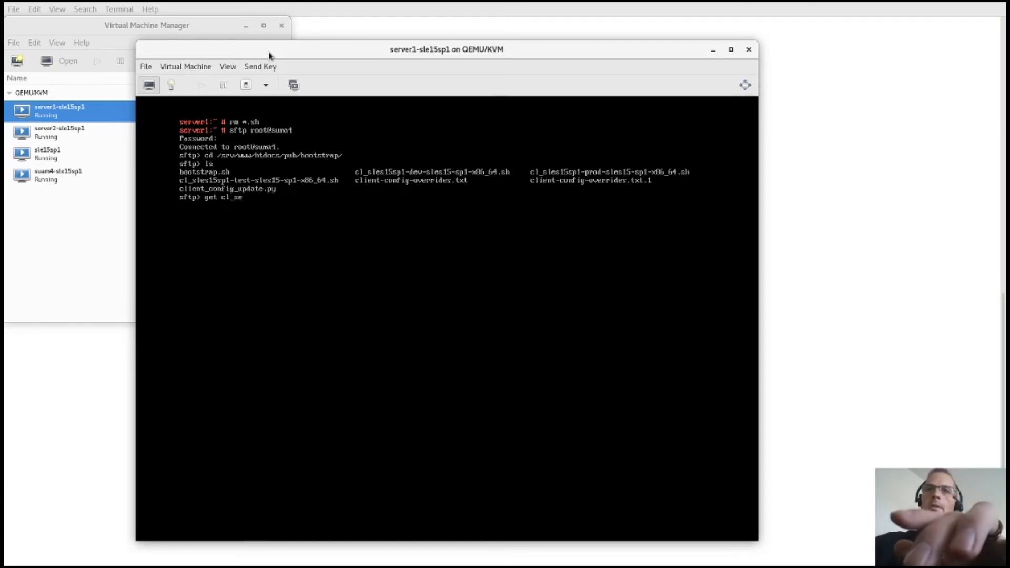
key(BackSpace)
key(Tab)
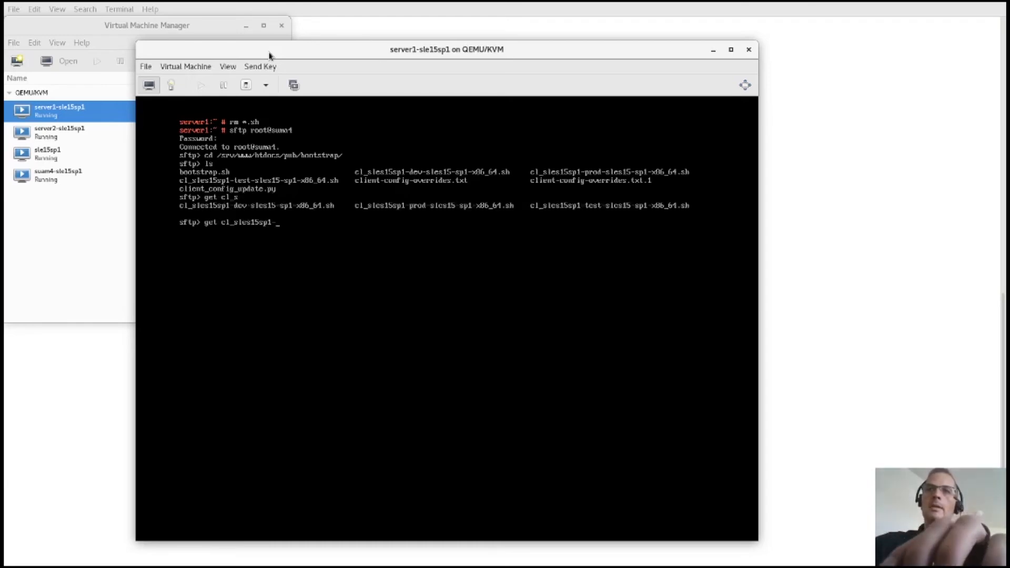
text(pr)
key(Tab)
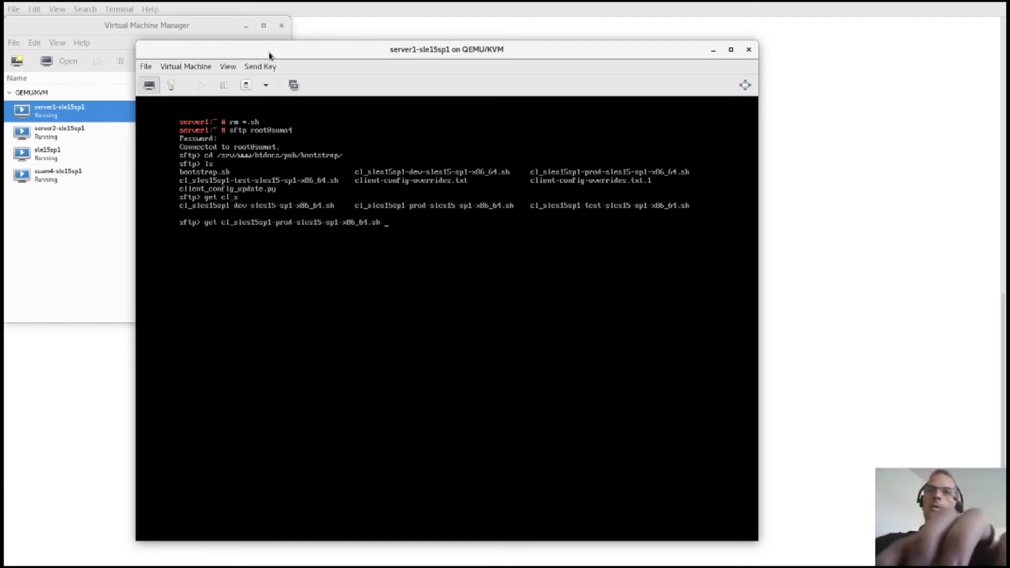
key(Return)
text(exit)
key(Return)
Step: Run the prod bootstrap script with bash until it reports bootstrap complete
text(bas)
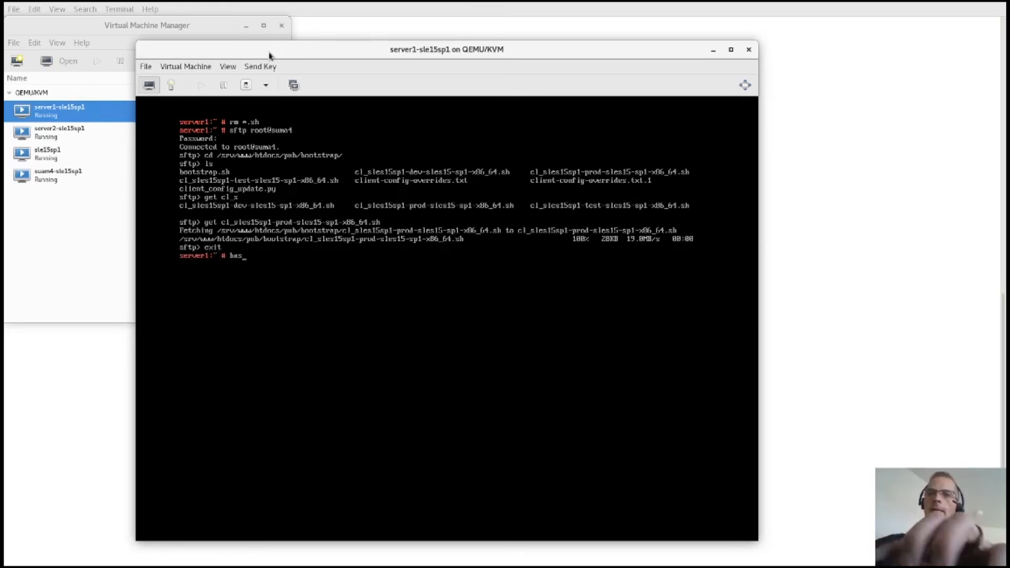
text(h cl)
key(Tab)
key(Tab)
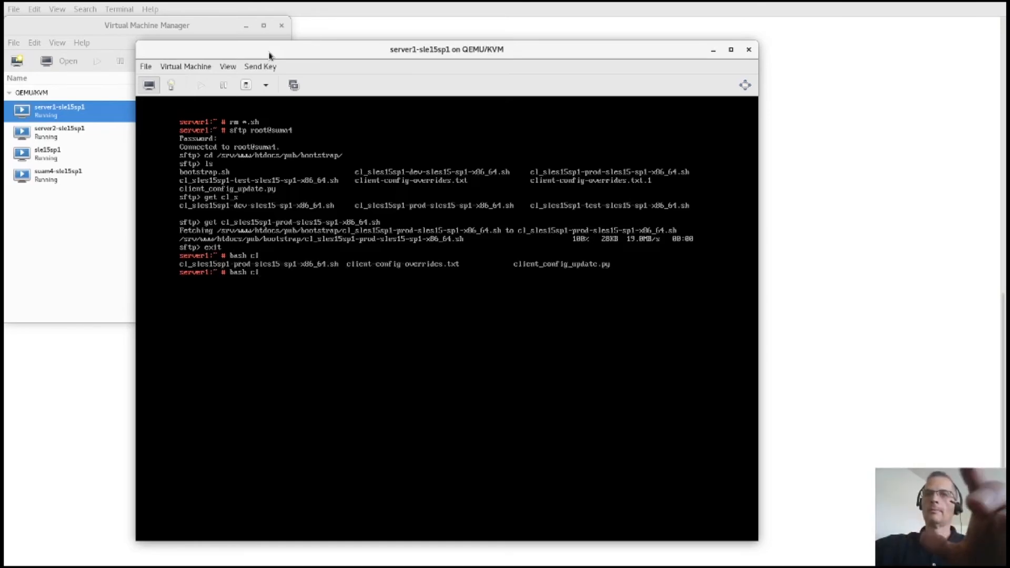
text(_)
key(Tab)
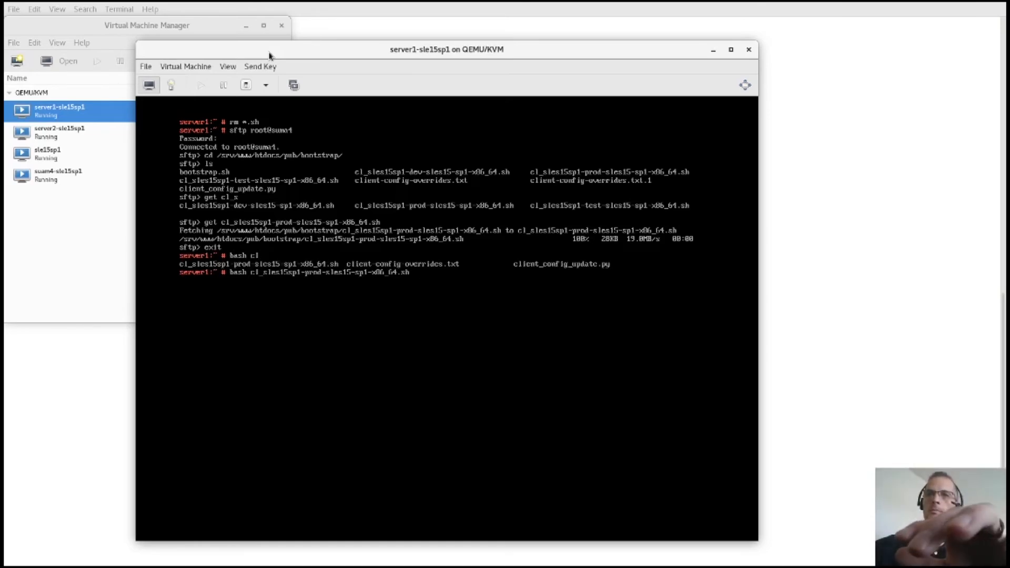
key(Return)
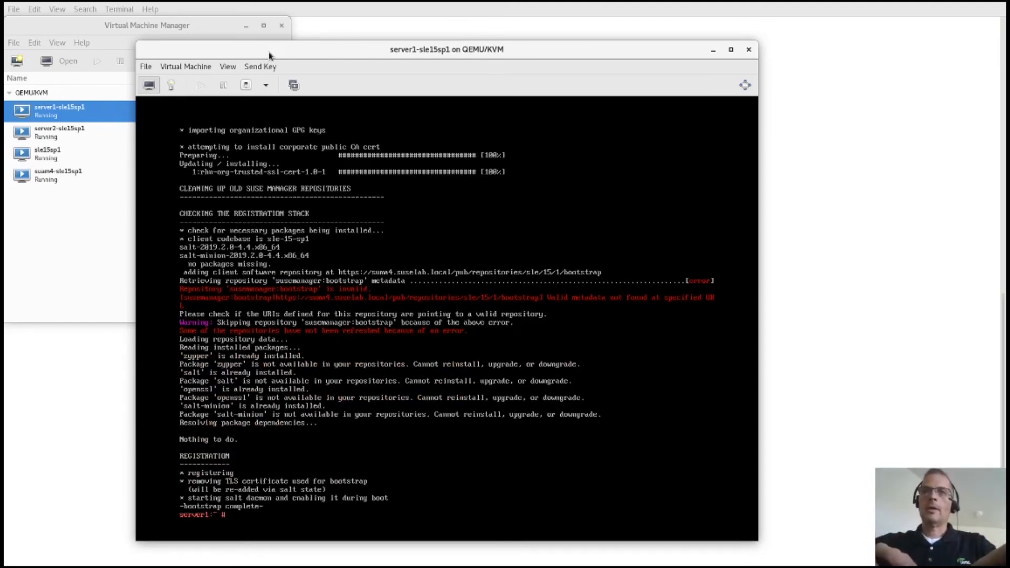
key(alt+Tab)
key(alt+Tab)
key(alt+Tab)
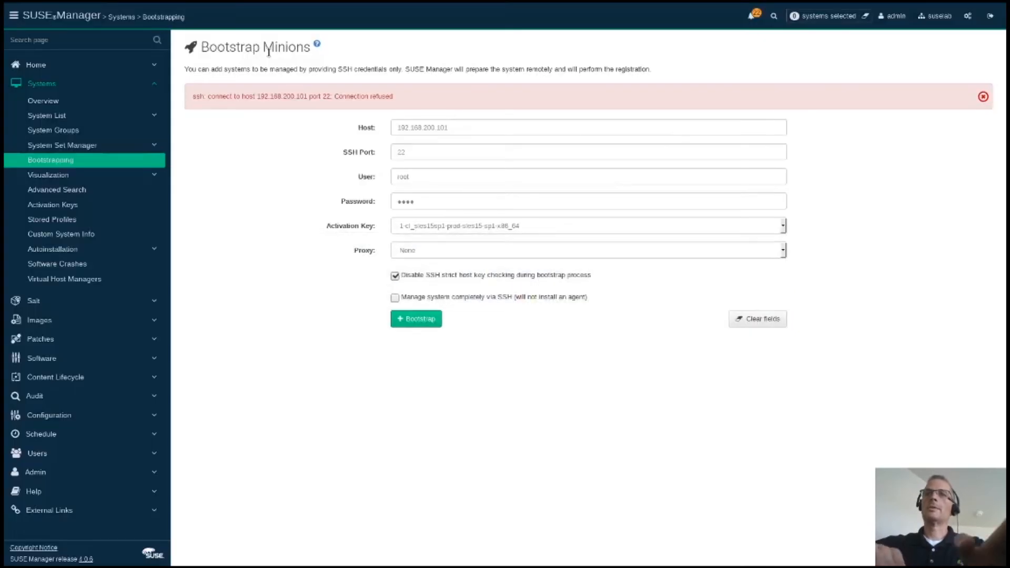
Step: Accept the pending Salt keys of server1, server2 and server3 and view server1.suselab.com's details
key(Return)
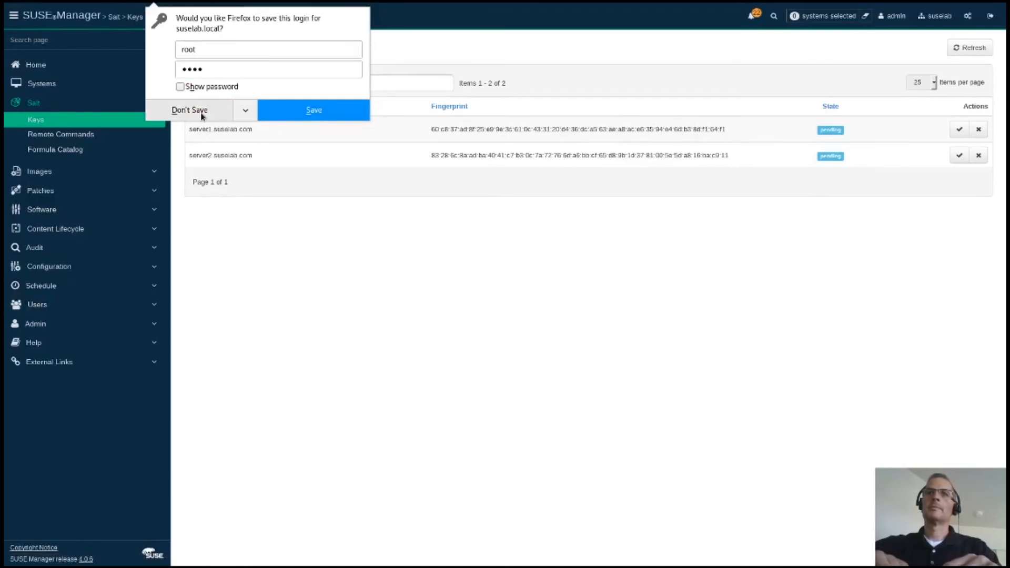
click(201, 113)
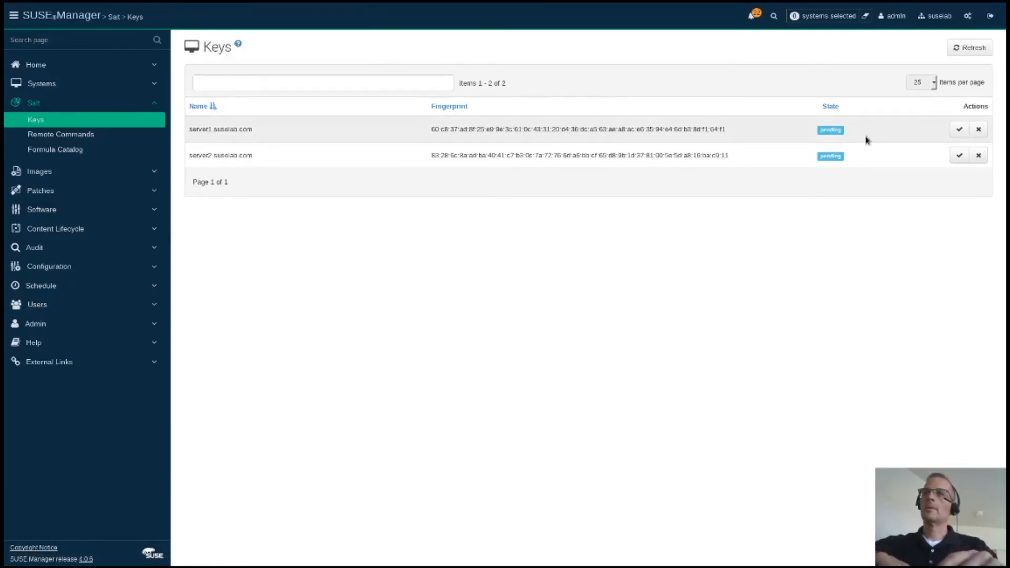
click(959, 131)
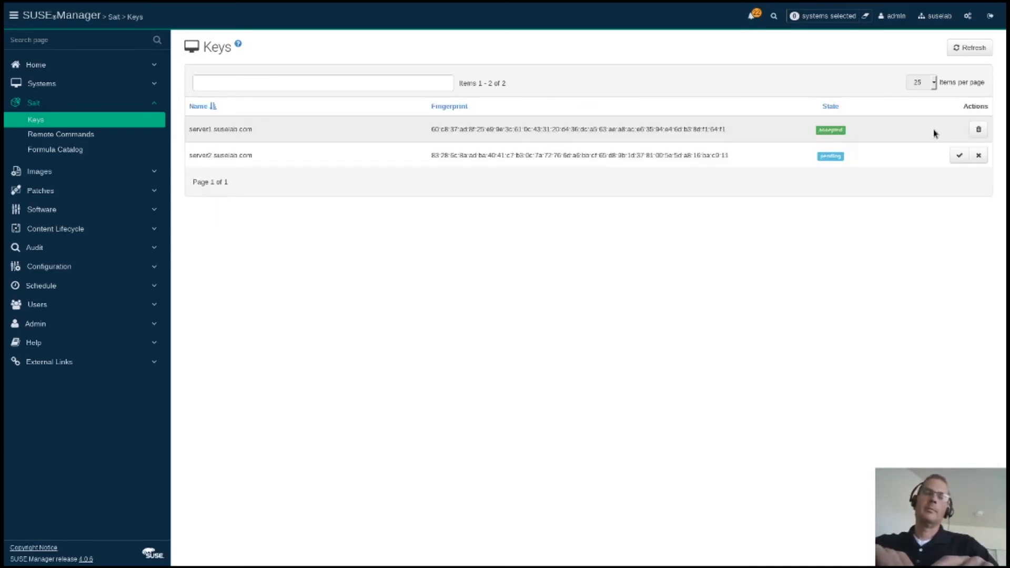
click(959, 155)
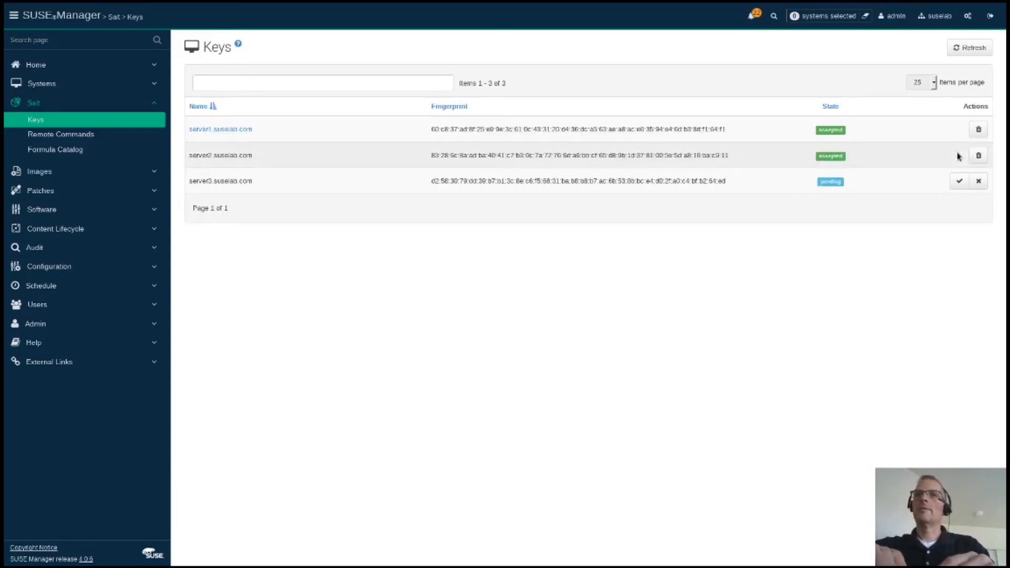
click(959, 182)
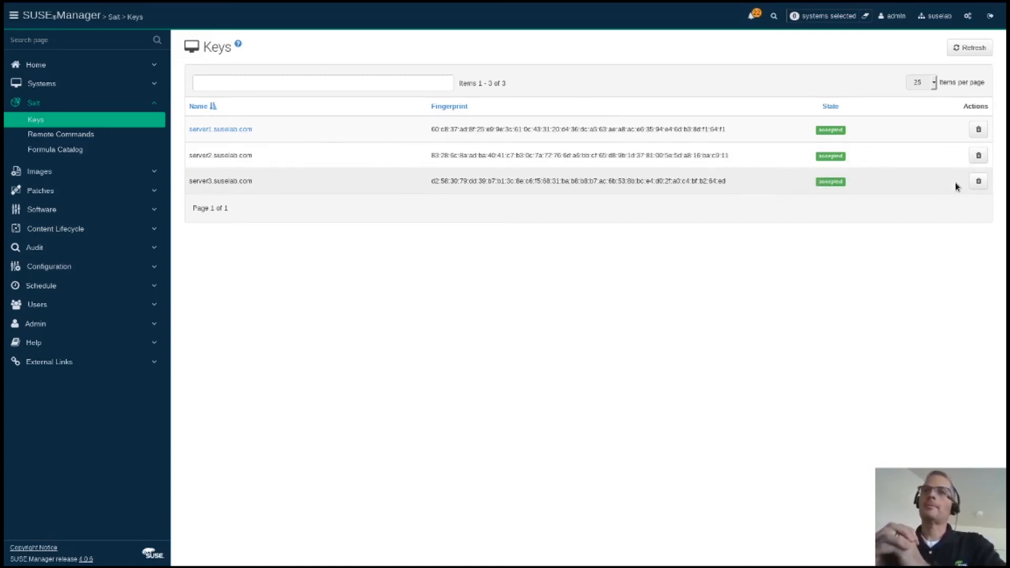
click(973, 48)
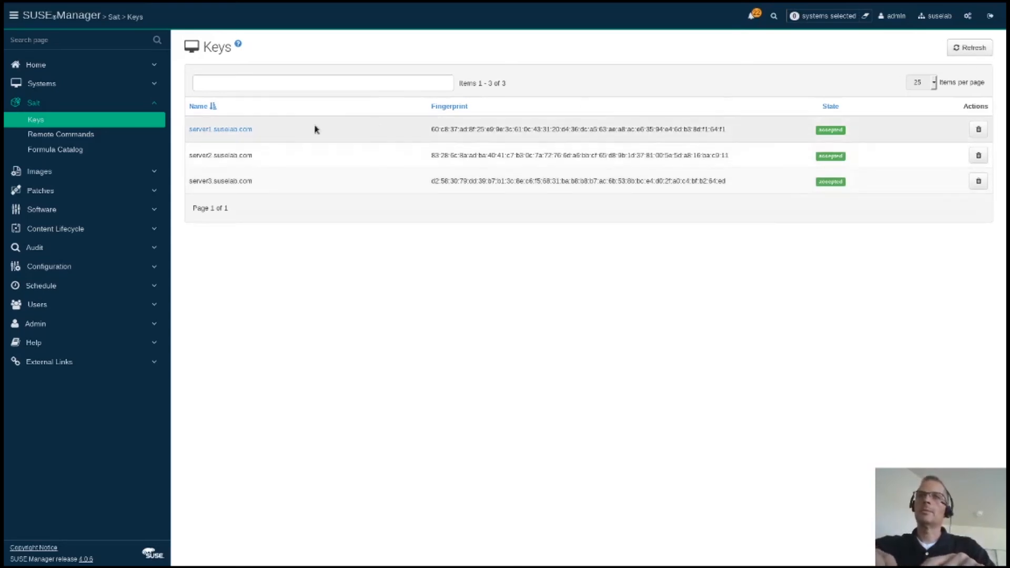
click(250, 131)
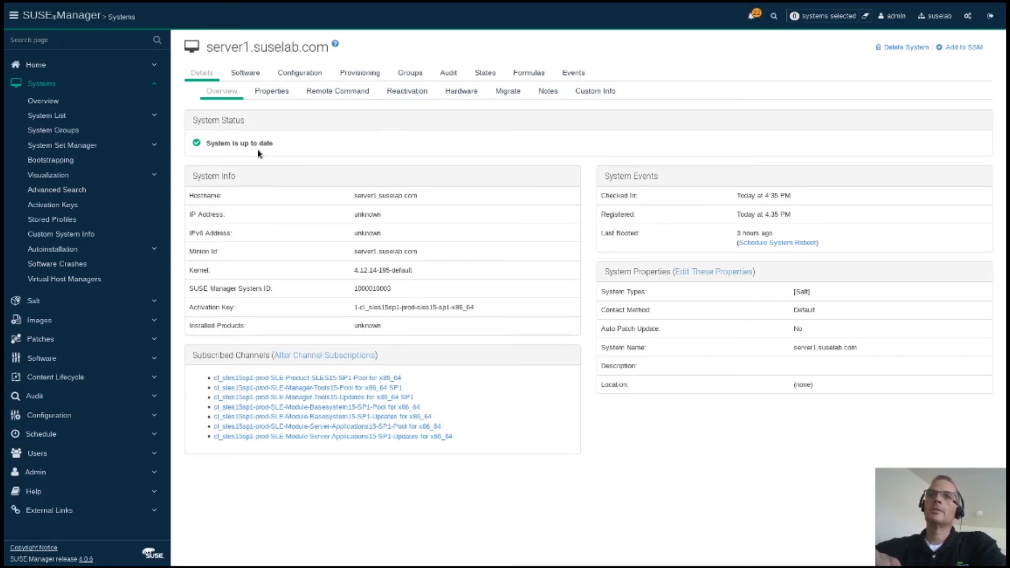
Step: Schedule an Update Package List refresh from server1.suselab.com's Software Packages page
click(245, 74)
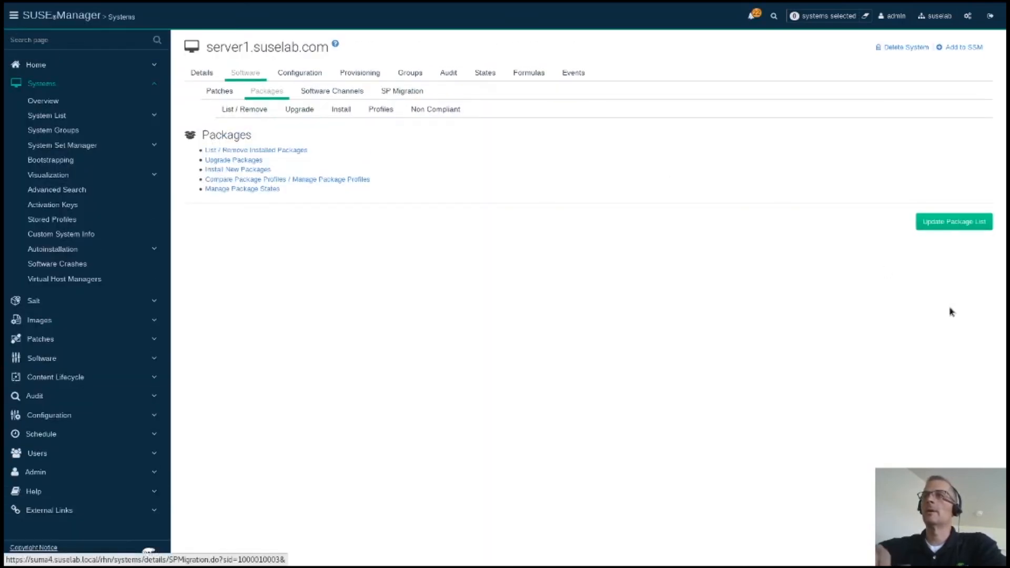
click(942, 224)
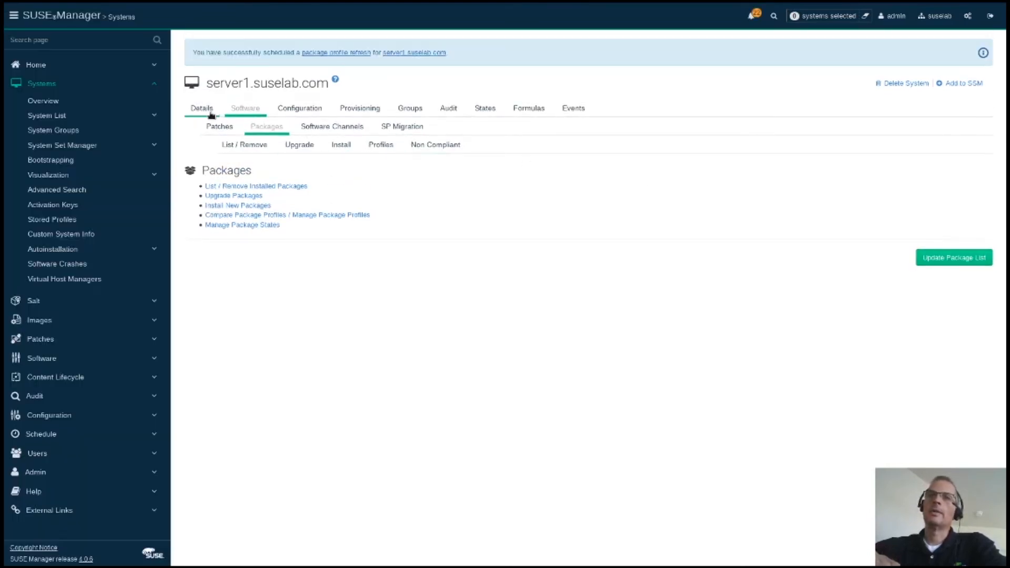
click(195, 108)
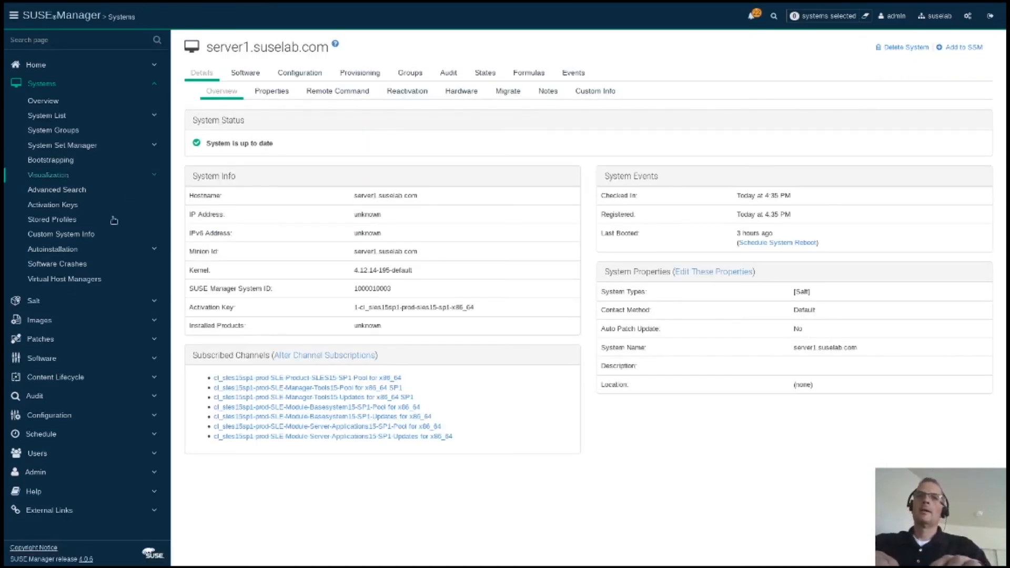
Step: Refresh the Salt keys list and view the System Overview listing server1.suselab.com
click(31, 304)
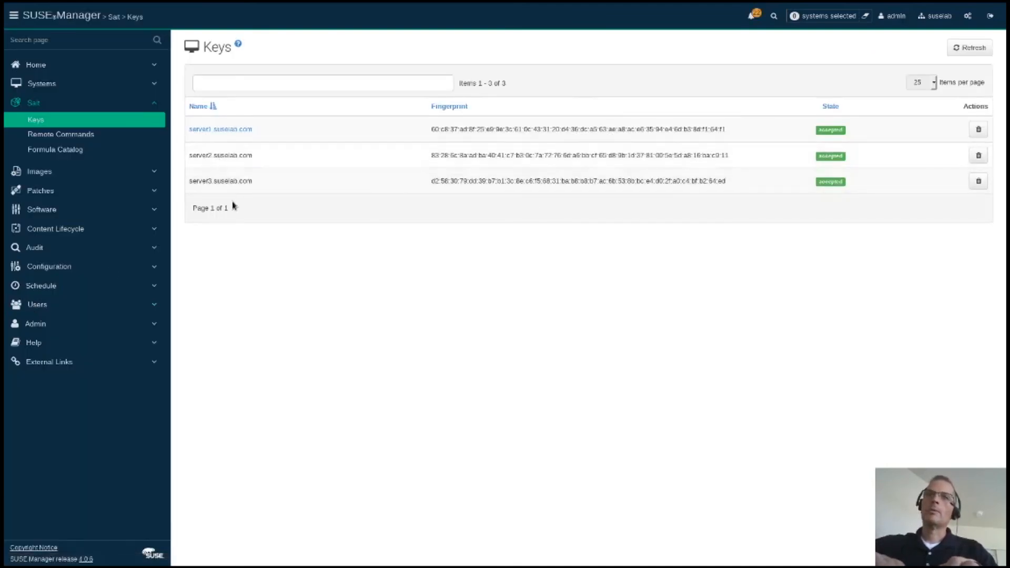
click(972, 46)
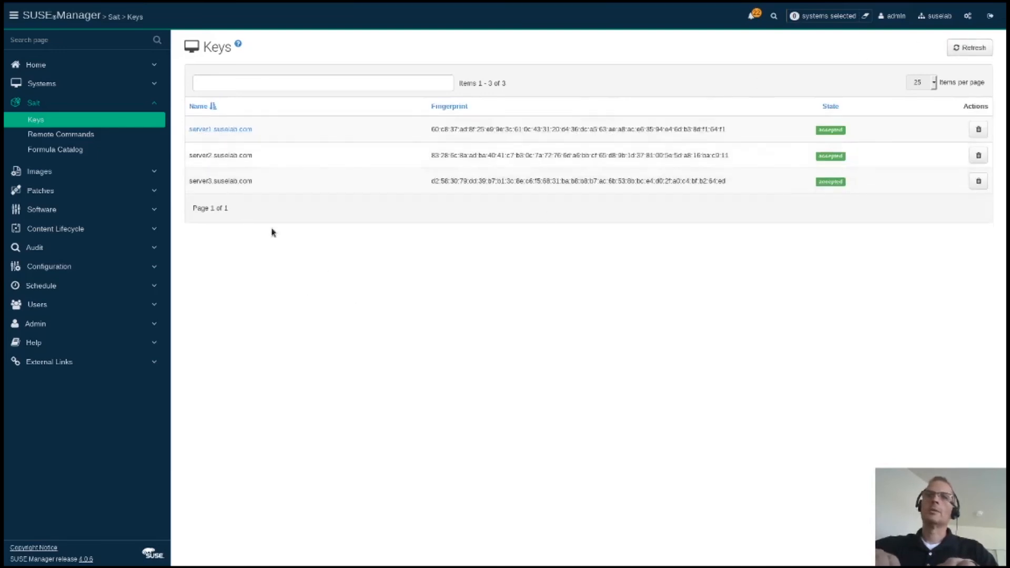
click(51, 85)
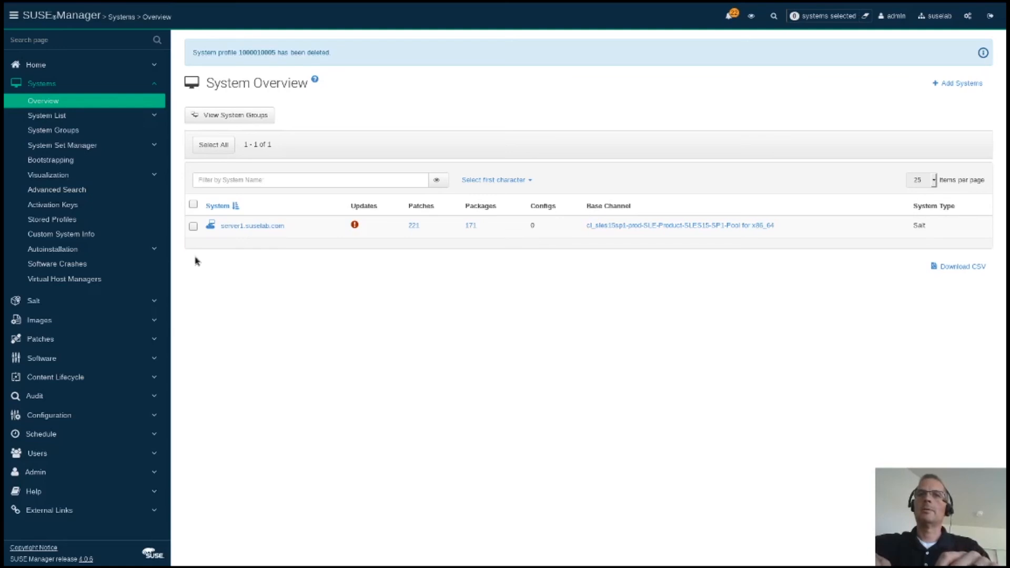
click(64, 161)
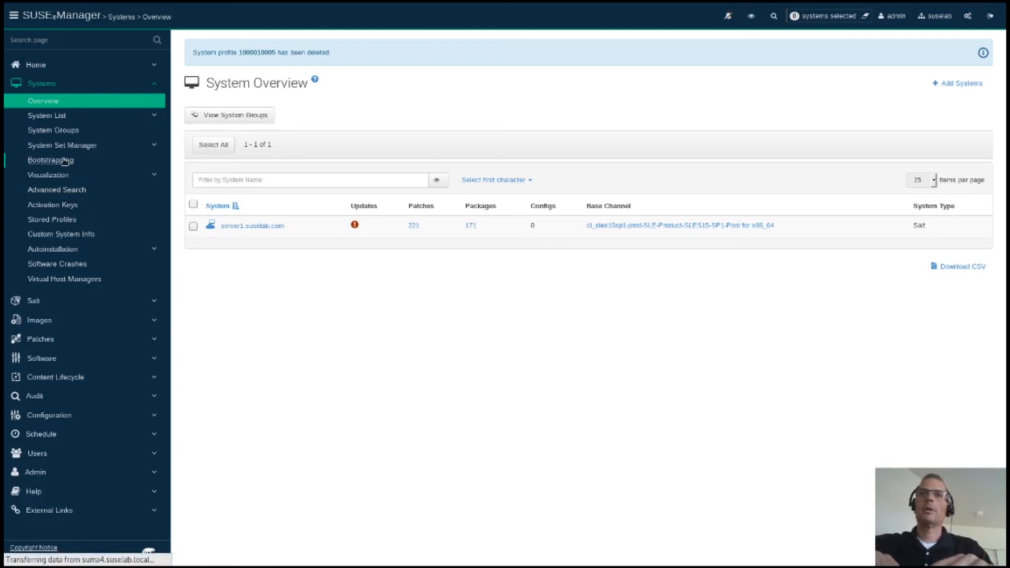
Step: Bootstrap server3.suselab.com with the root password and the dev activation key
click(433, 93)
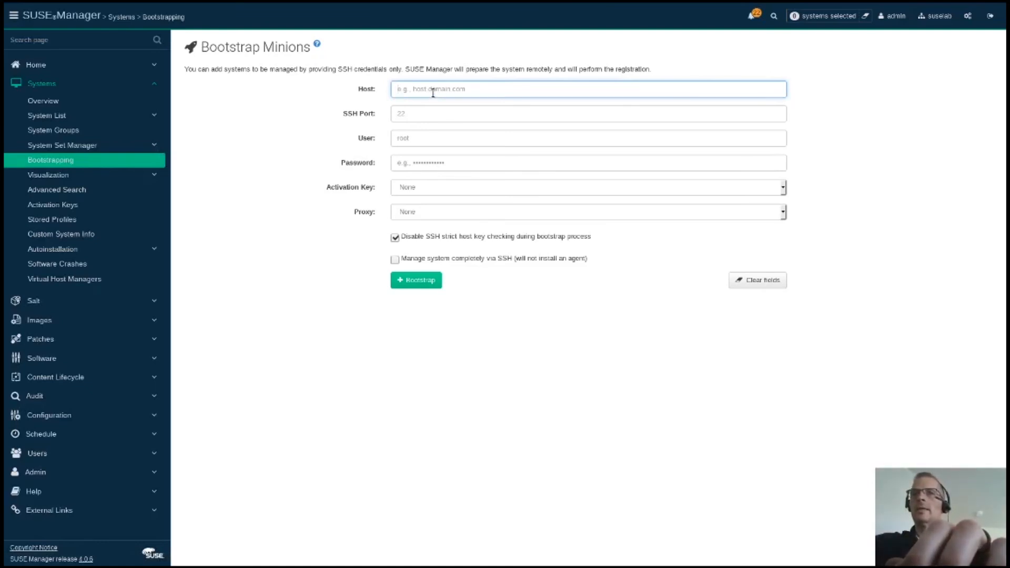
text(server3.suselab.com)
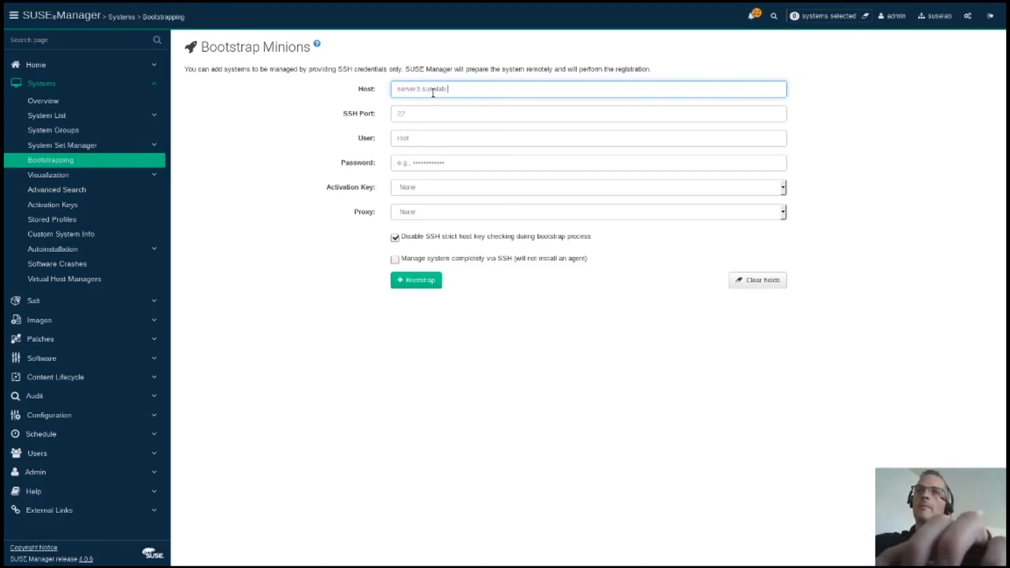
key(Tab)
key(Tab)
key(Tab)
text(l•••)
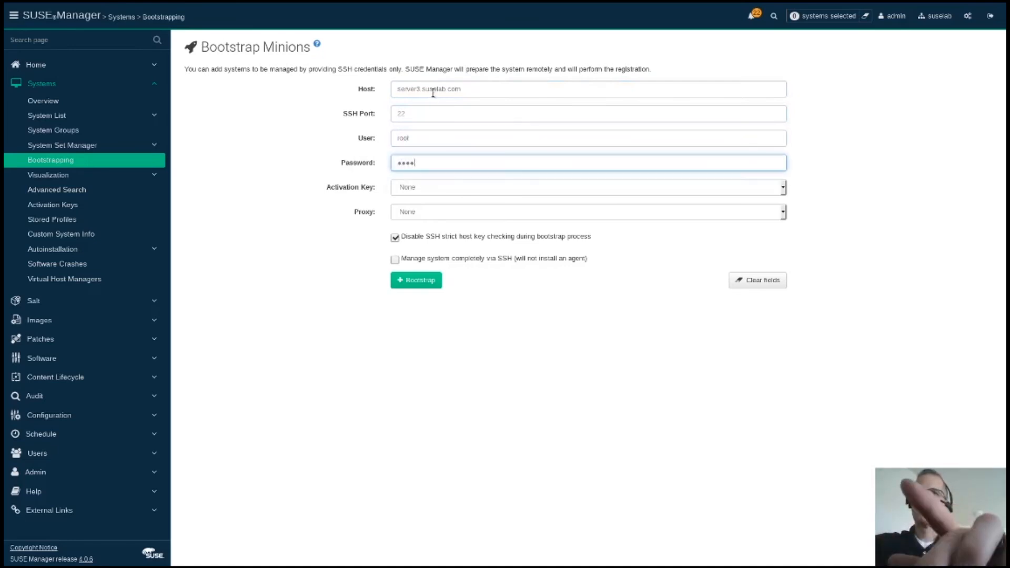
key(Tab)
click(436, 190)
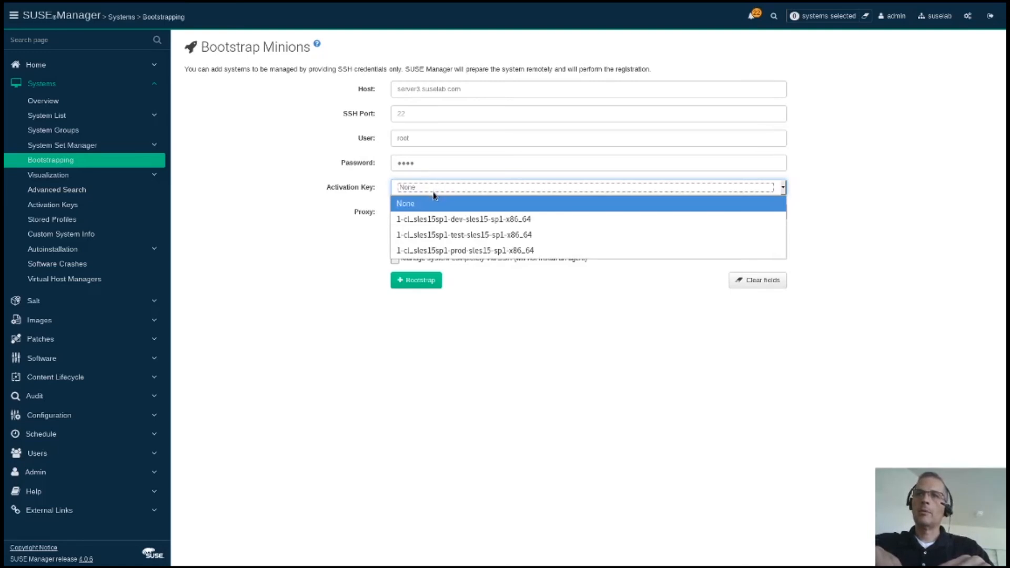
click(434, 215)
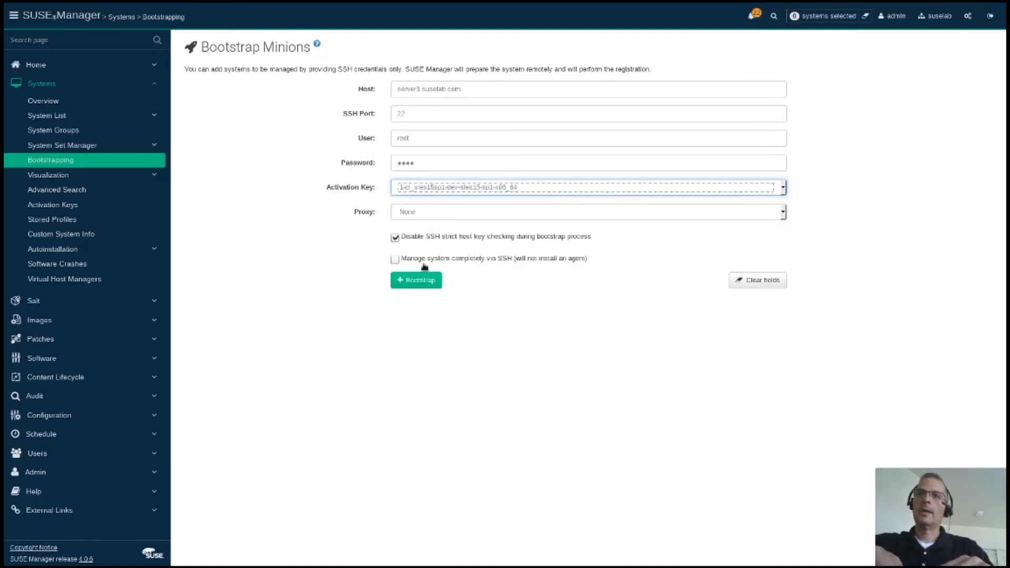
click(424, 283)
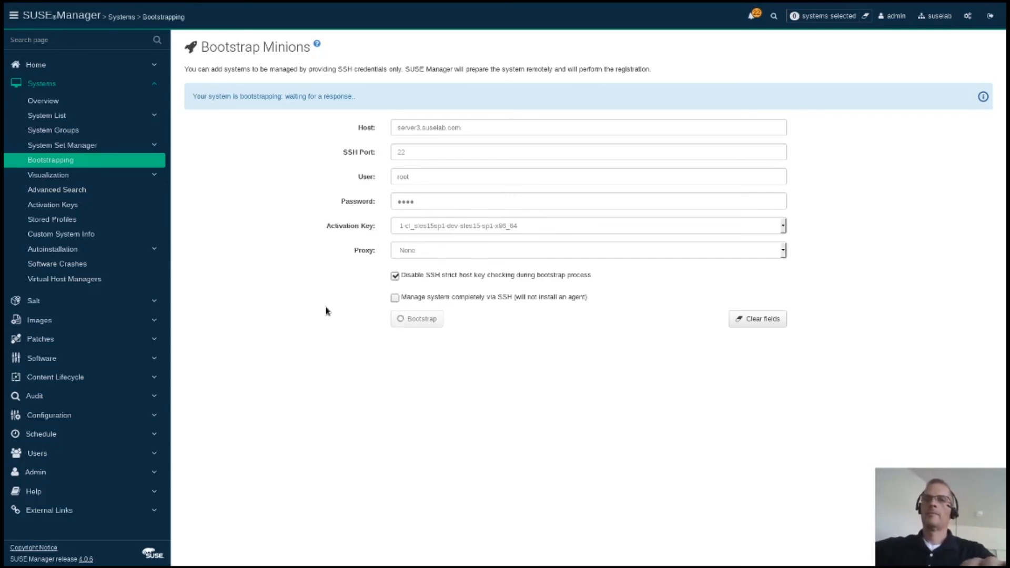
Step: Switch workspaces in the Activities overview to return to the SUSE Manager window
key(super)
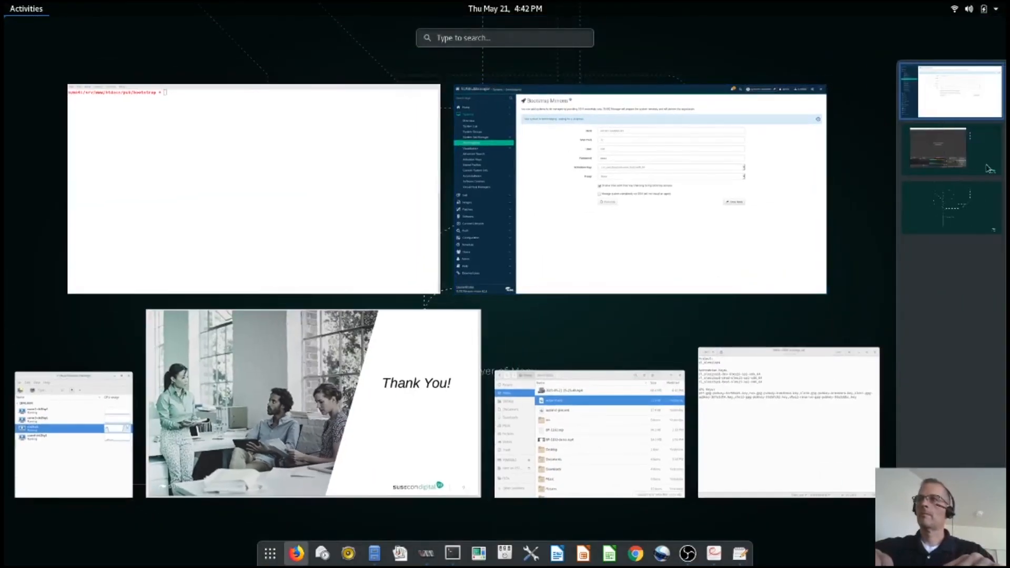
click(994, 170)
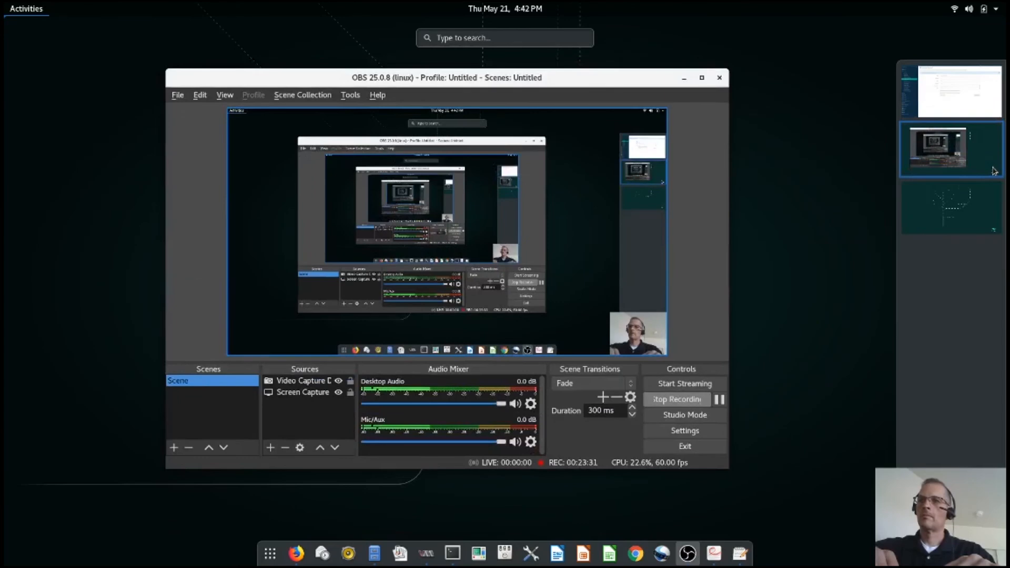
click(976, 102)
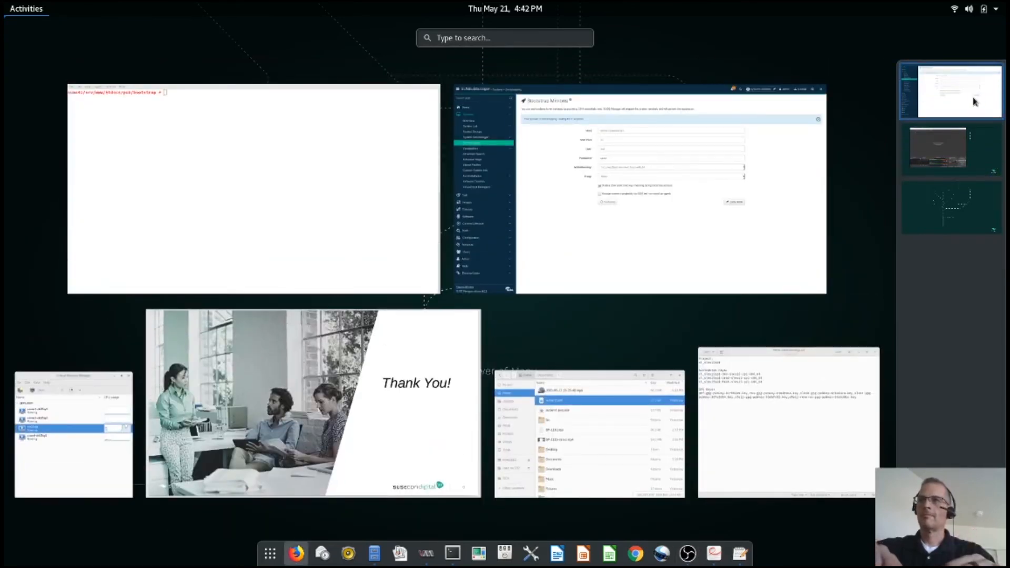
click(976, 101)
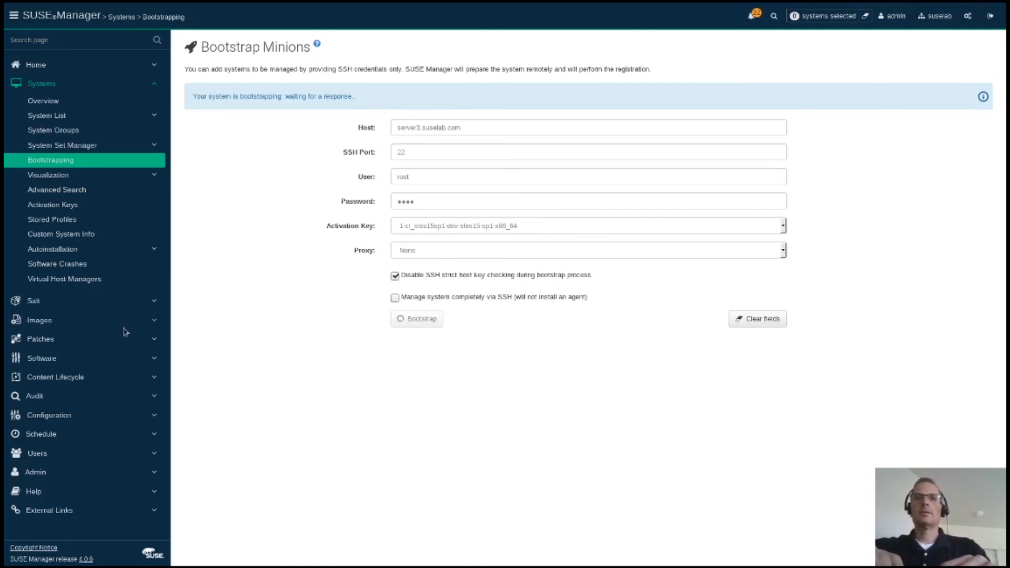
Step: Stay on the bootstrap page until server3.suselab.com reports success with the dev activation key
click(33, 301)
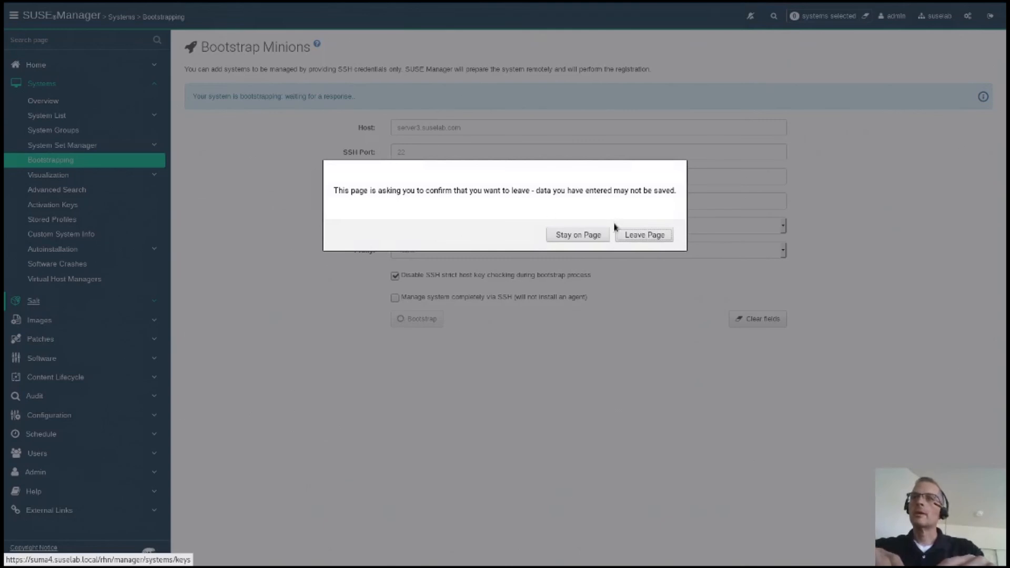
click(579, 236)
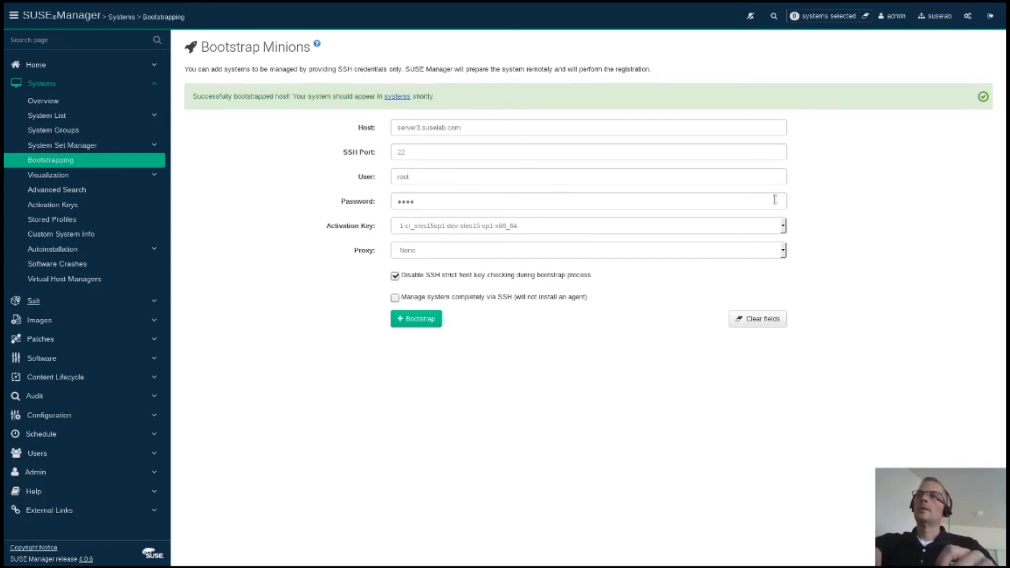
Step: Review server3's details, accept server2's pending Salt key, and refresh the Keys list
click(33, 304)
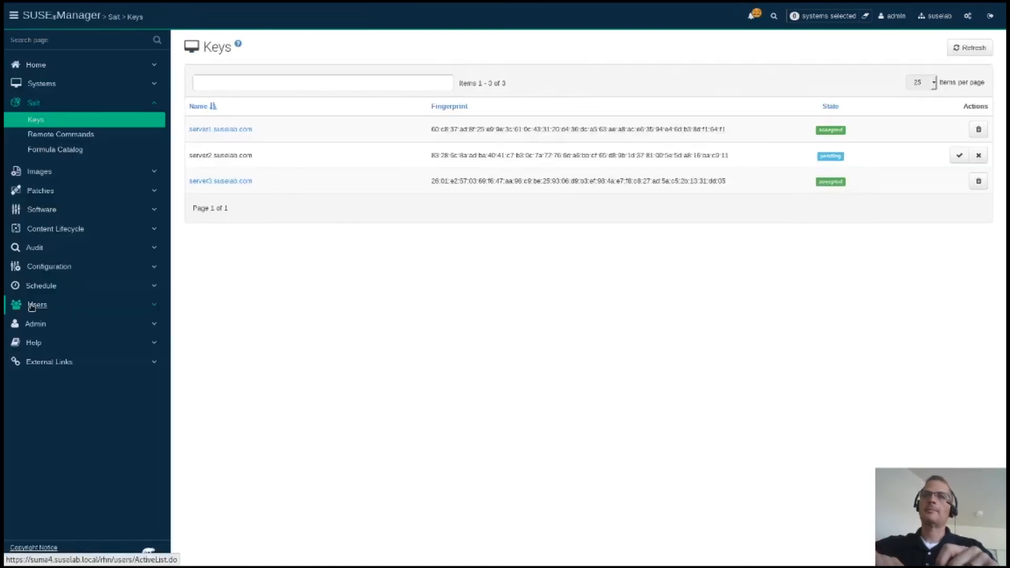
click(233, 181)
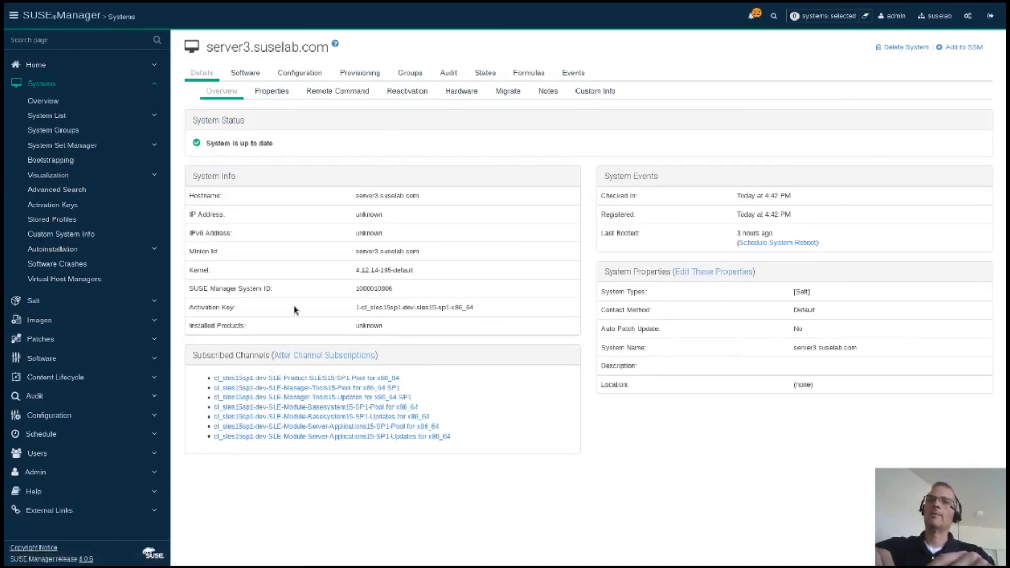
click(37, 303)
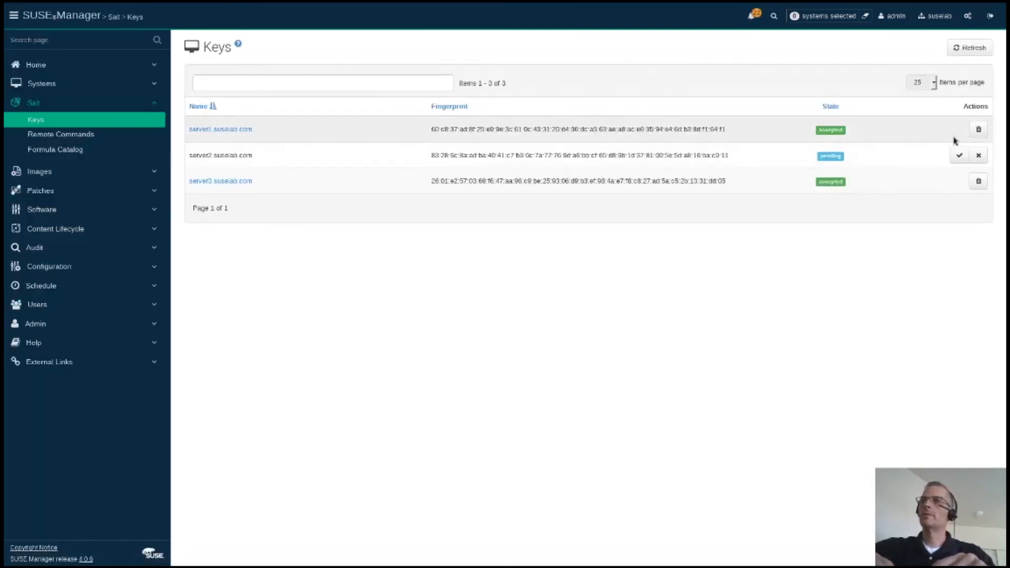
click(960, 155)
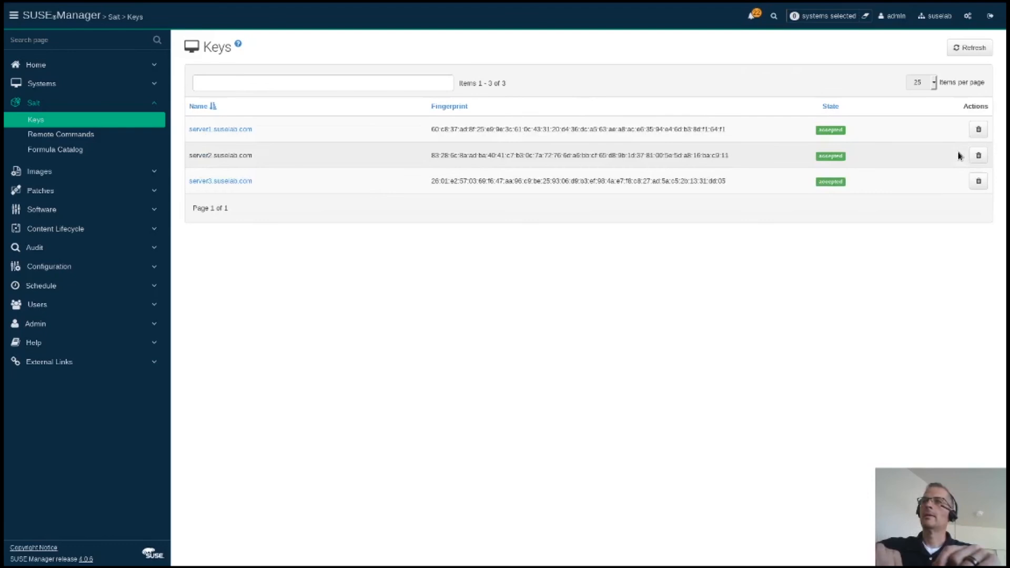
click(975, 49)
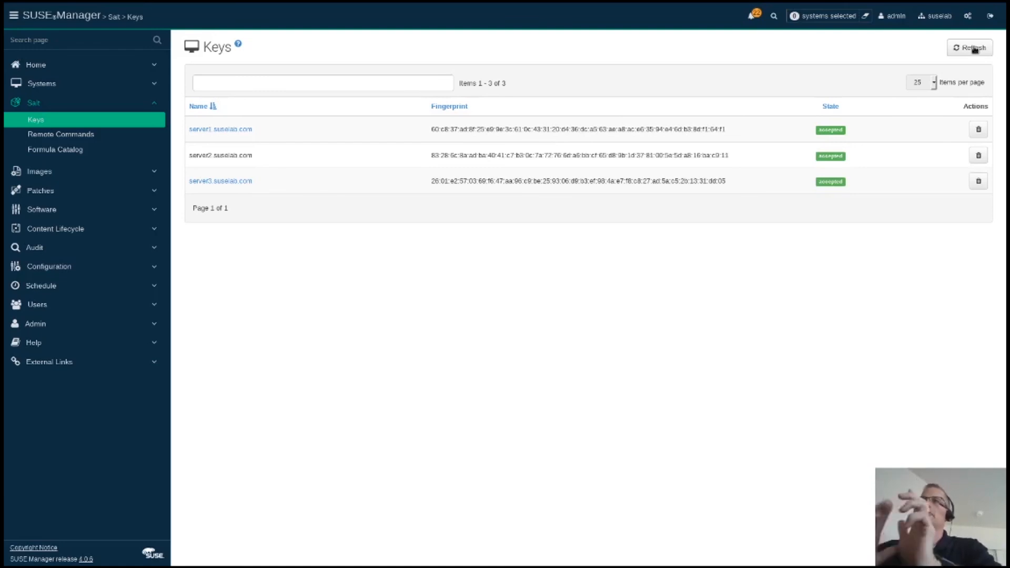
click(975, 48)
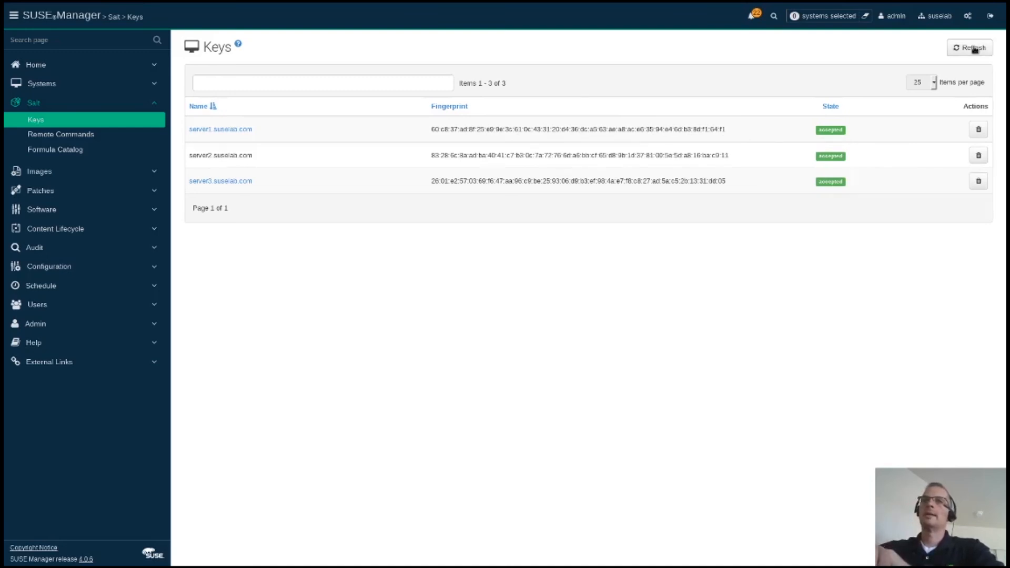
Step: Schedule a package list update for server3.suselab.com from its Software page
click(39, 85)
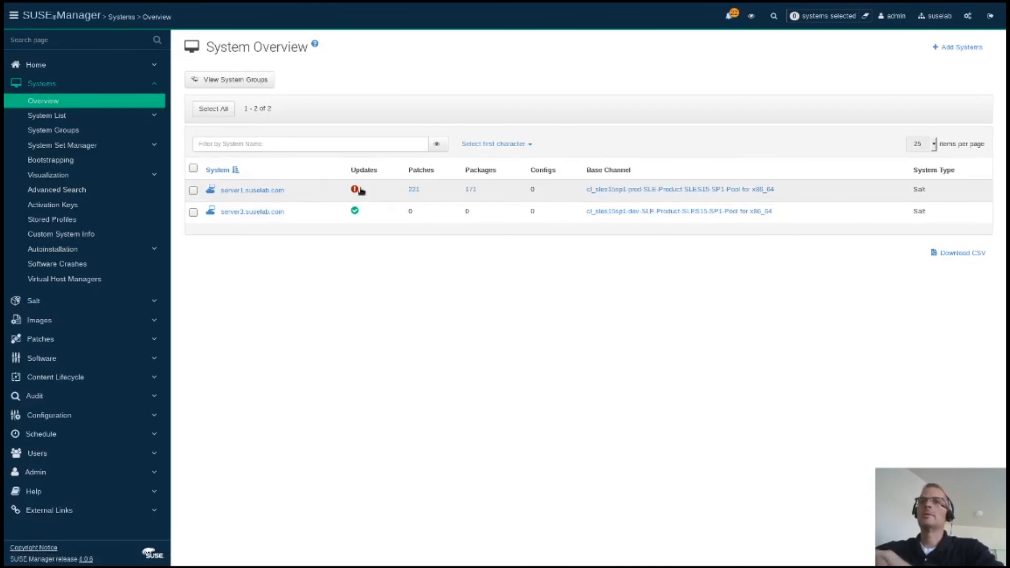
click(268, 212)
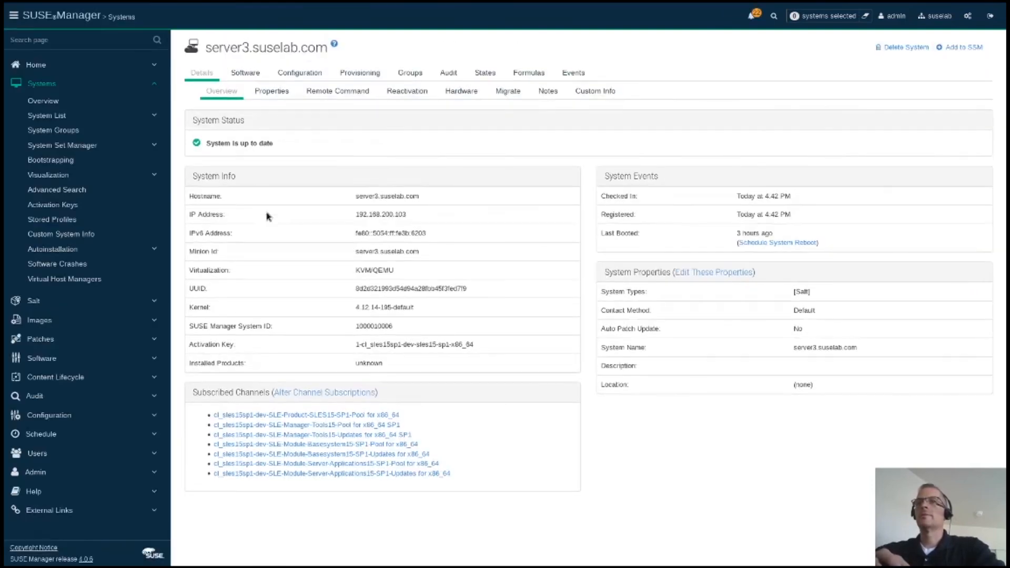
click(250, 75)
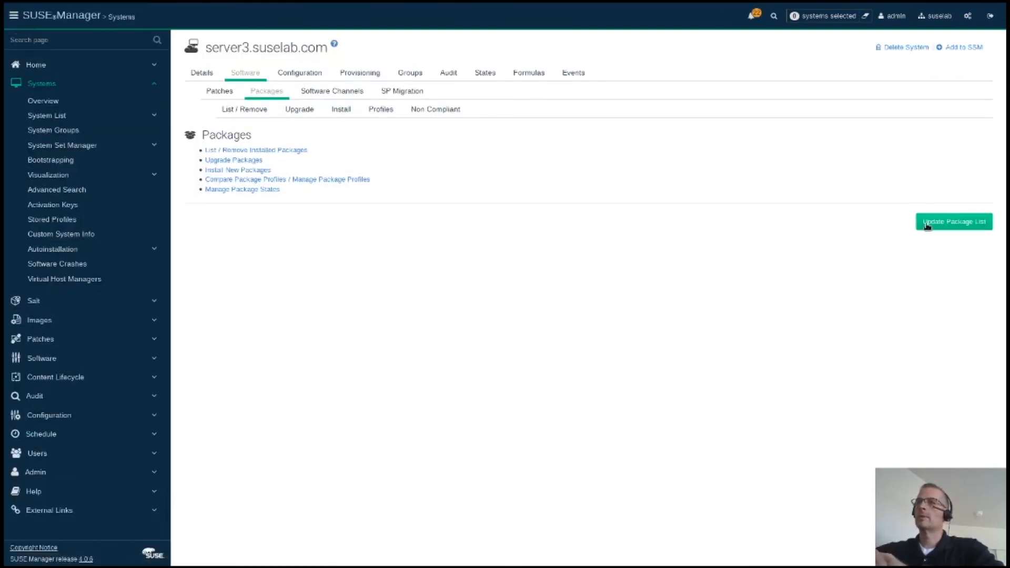
click(927, 225)
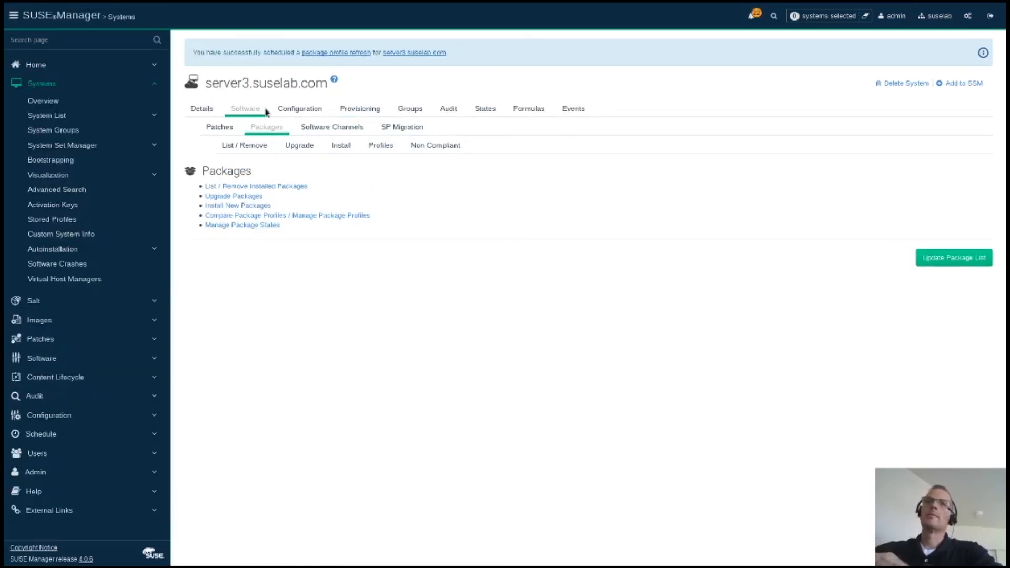
Step: Return to server3's details, then to the Salt Keys and System Overview lists
click(203, 110)
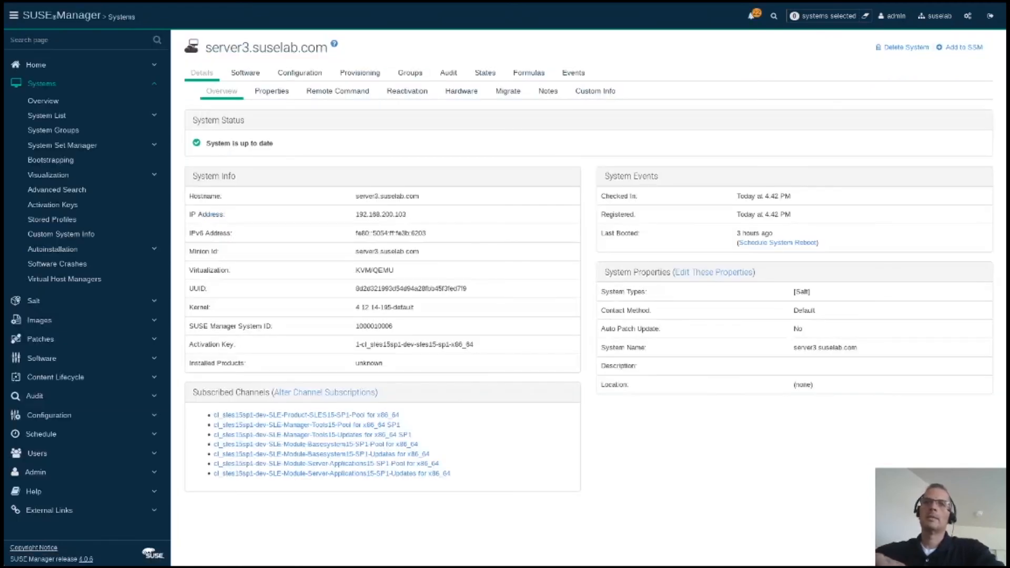
click(34, 310)
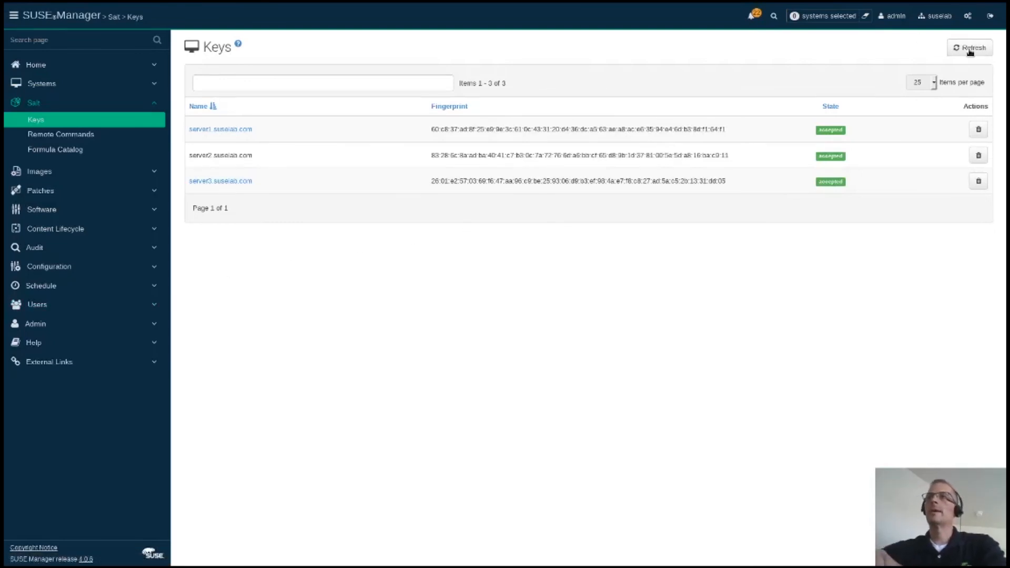
click(42, 89)
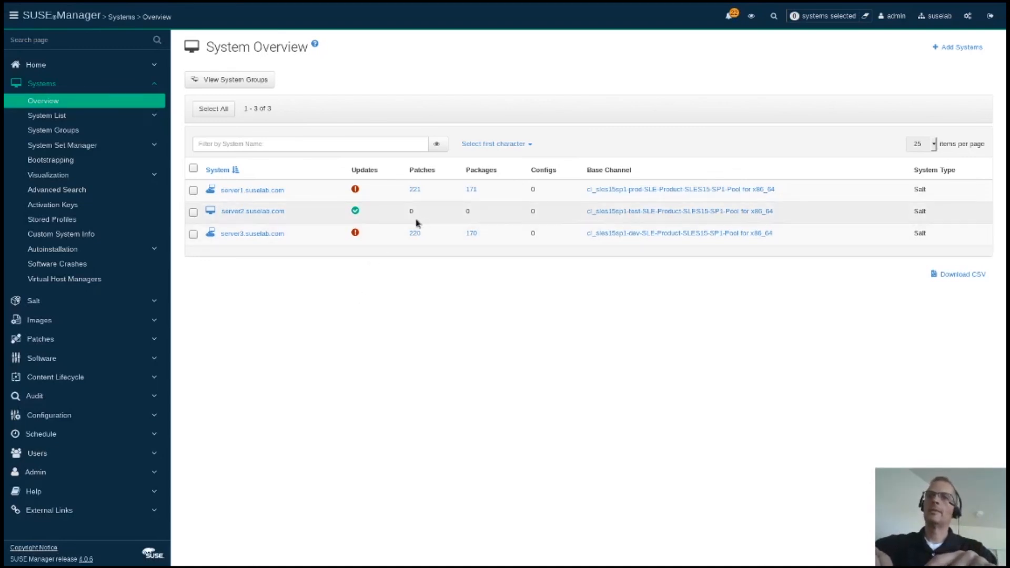
Step: Schedule a package list update for server2, then return to System Overview listing all three servers
click(274, 216)
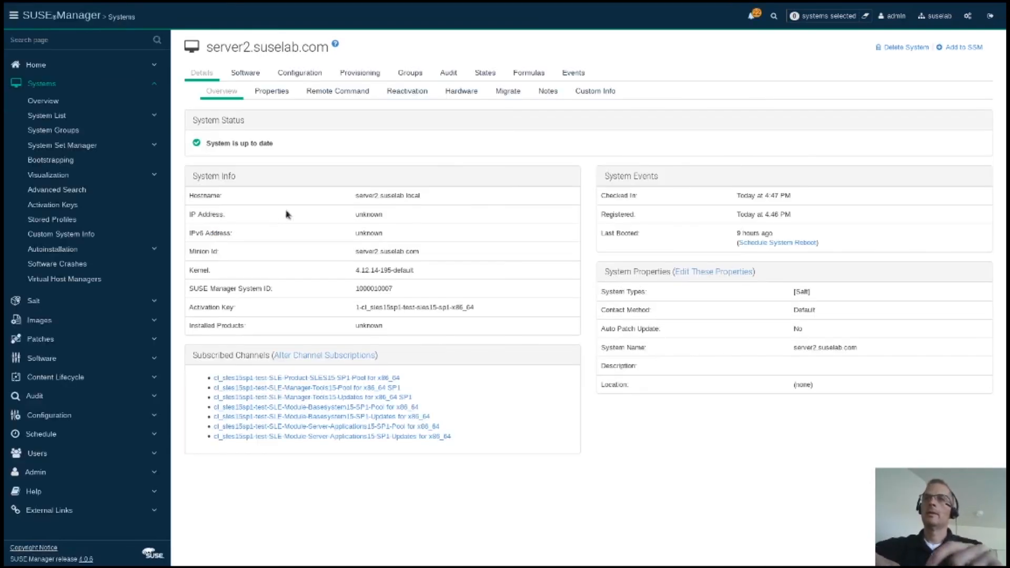
click(247, 74)
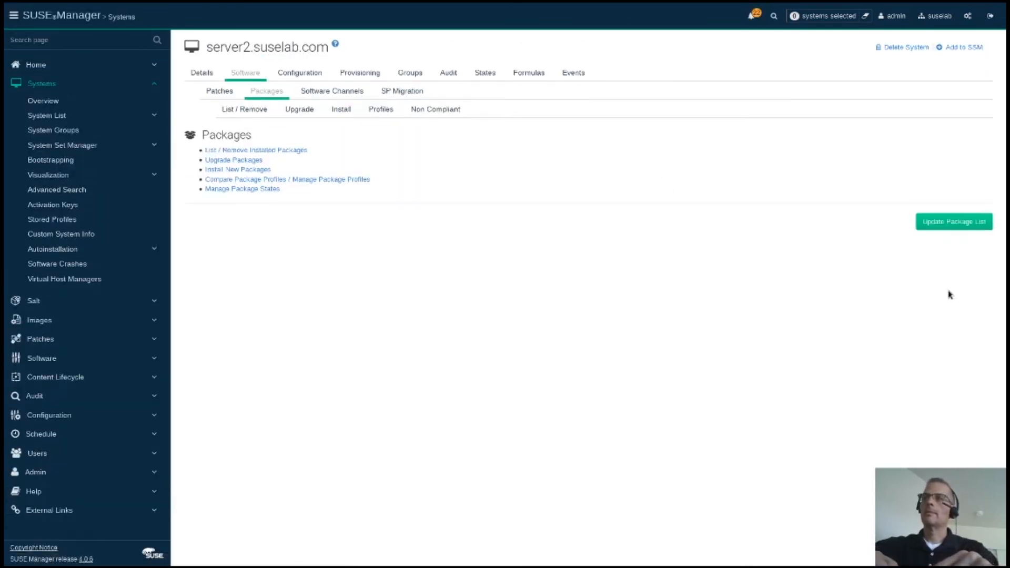
click(947, 221)
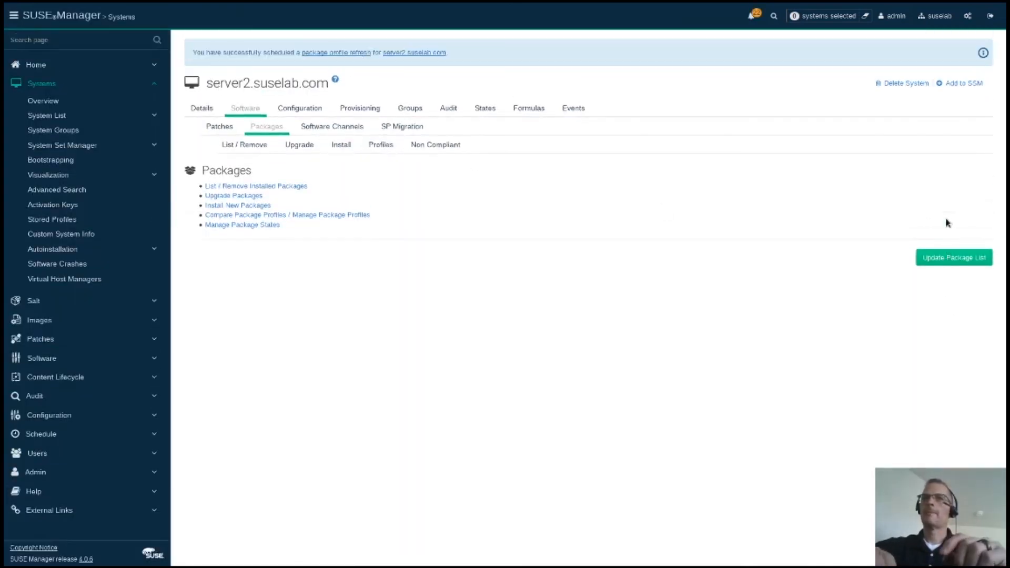
click(52, 91)
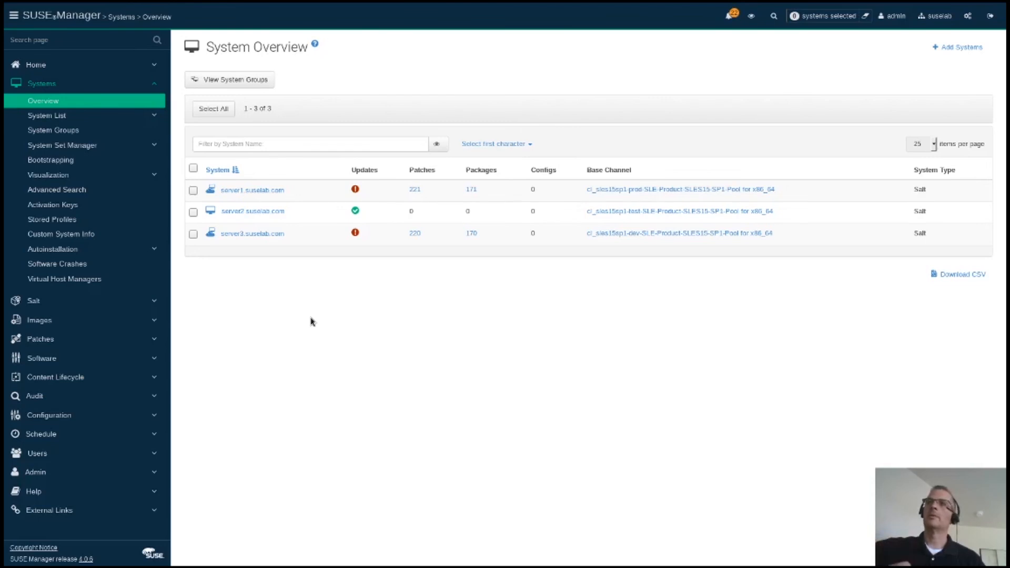
key(alt+Tab)
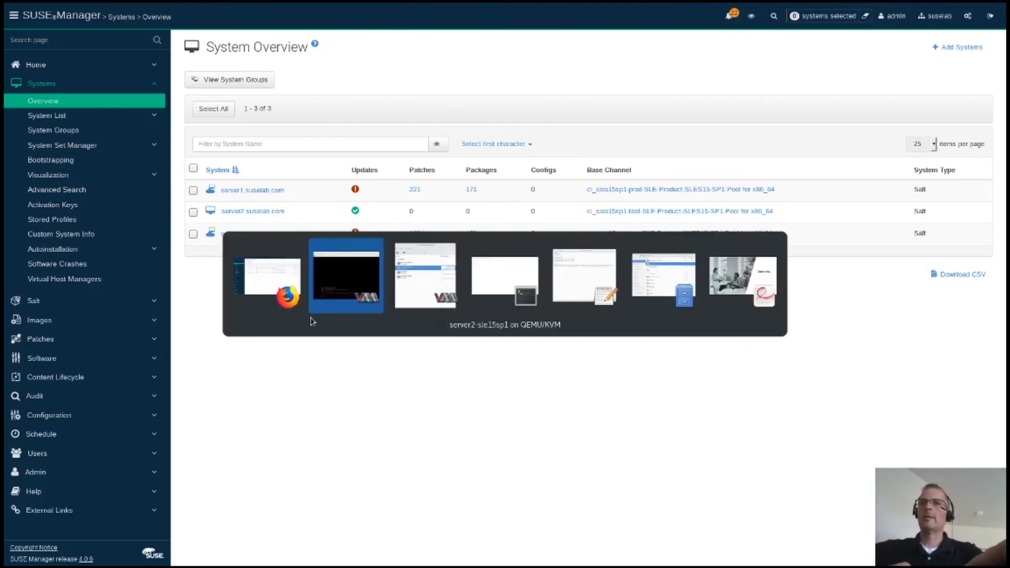
Step: Bring the slideshow forward and advance past Thank You! to the SUSECON Digital '20 slide
key(alt+Tab)
key(alt+Tab)
key(alt+Tab)
key(alt+Tab)
key(alt+Tab)
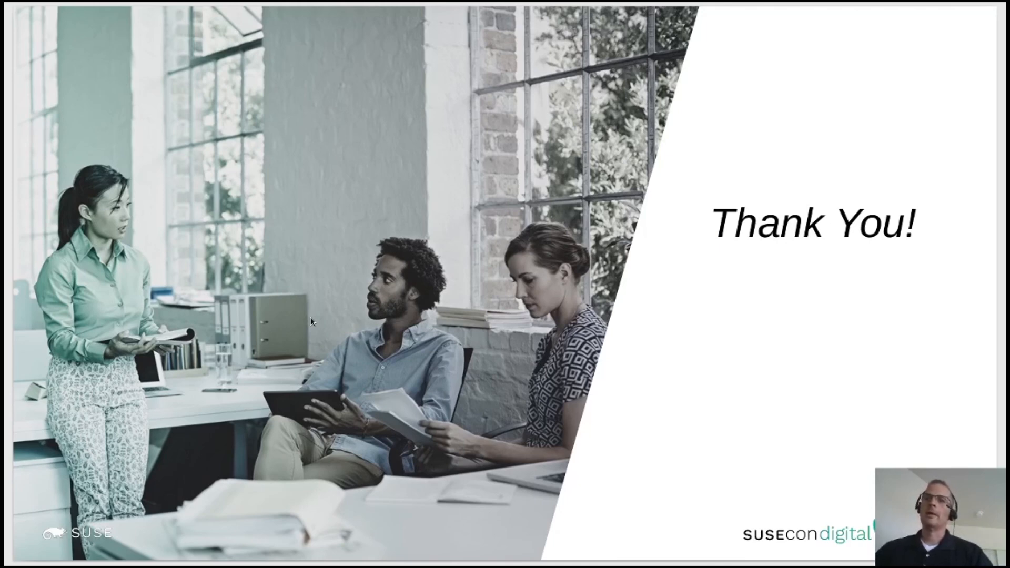
key(Right)
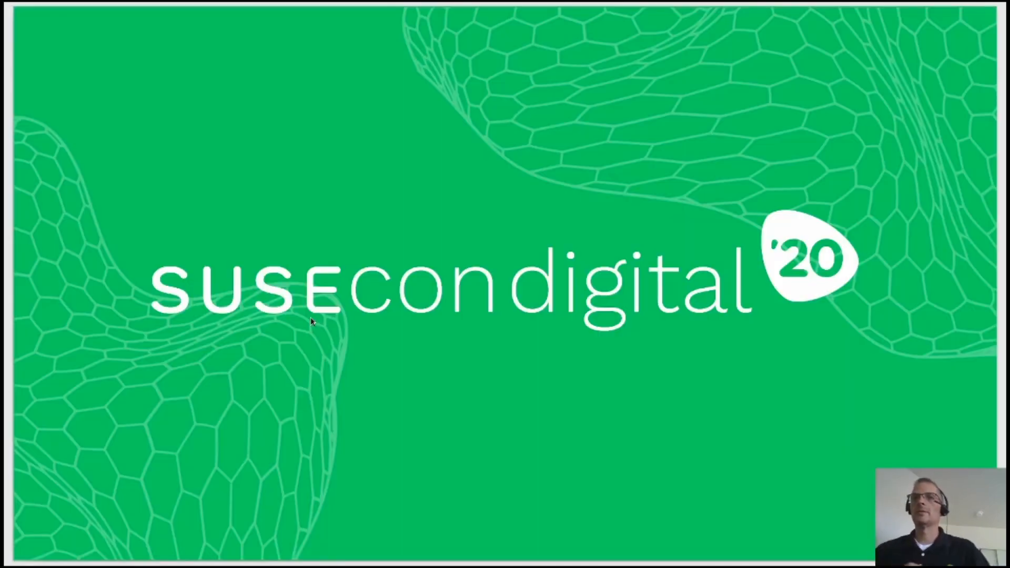